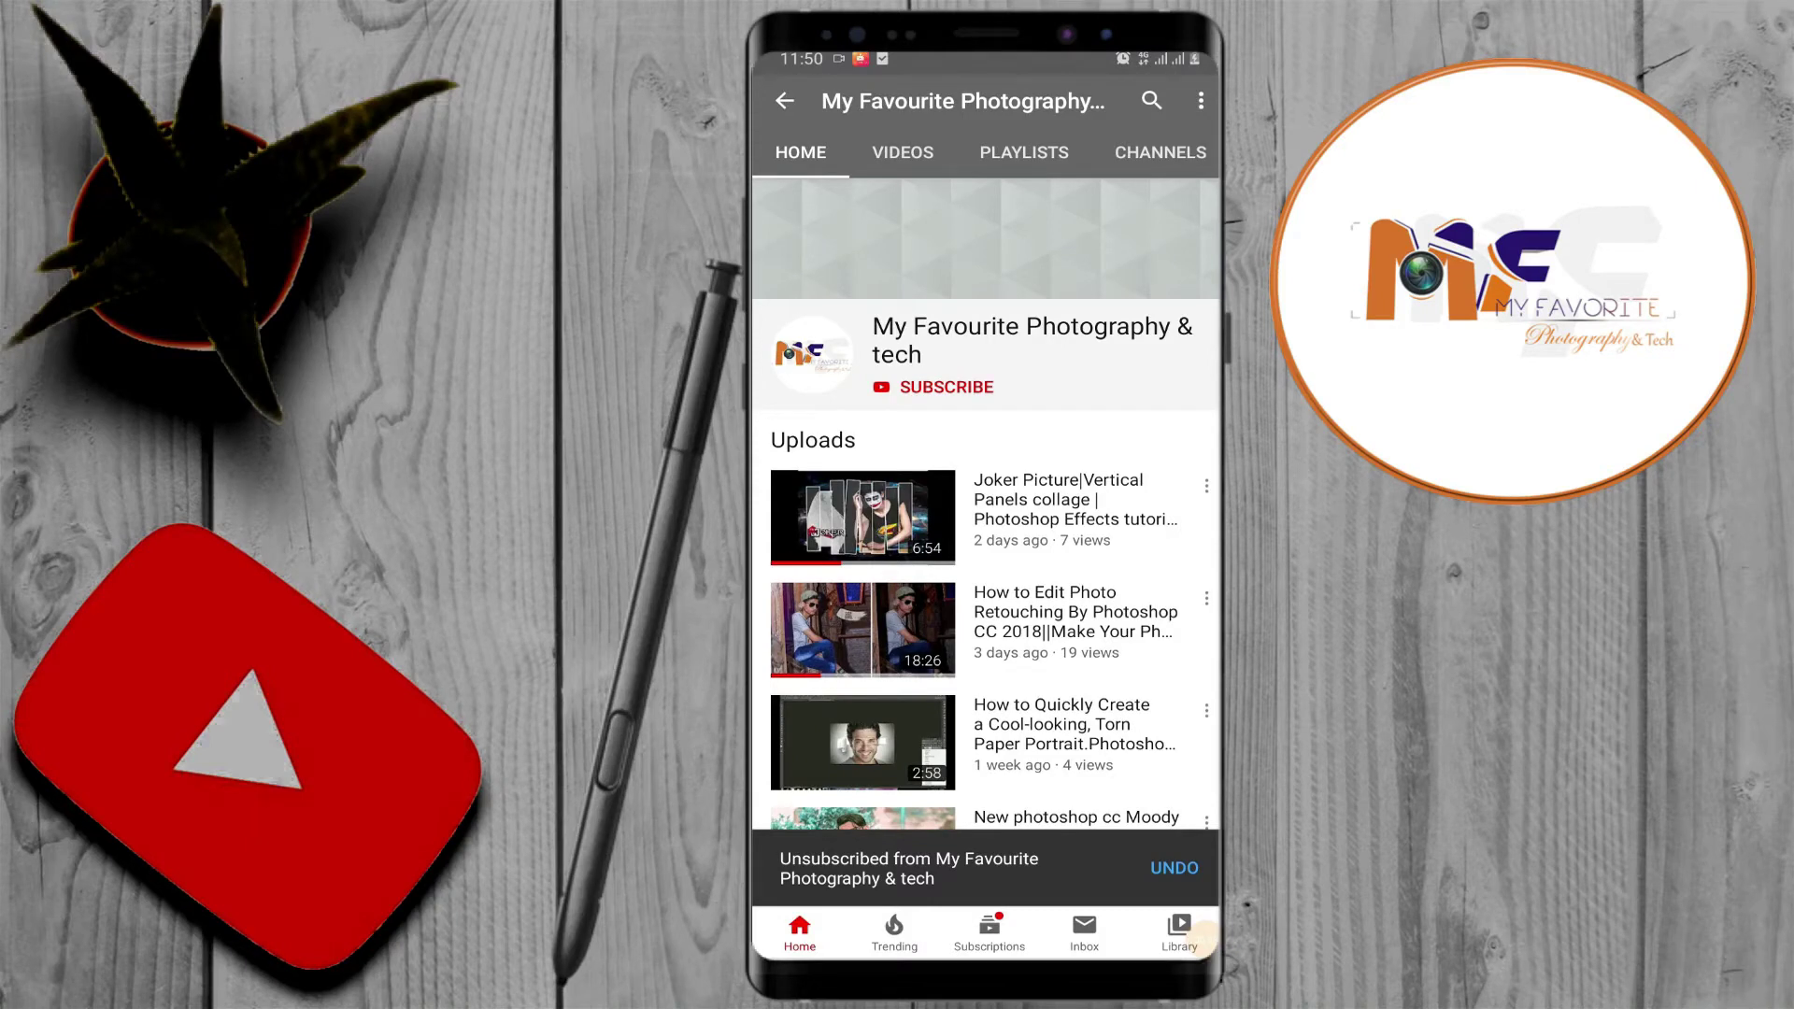
# Subscribe to the My Favourite Photography & tech channel and set its notifications to All
pyautogui.click(947, 387)
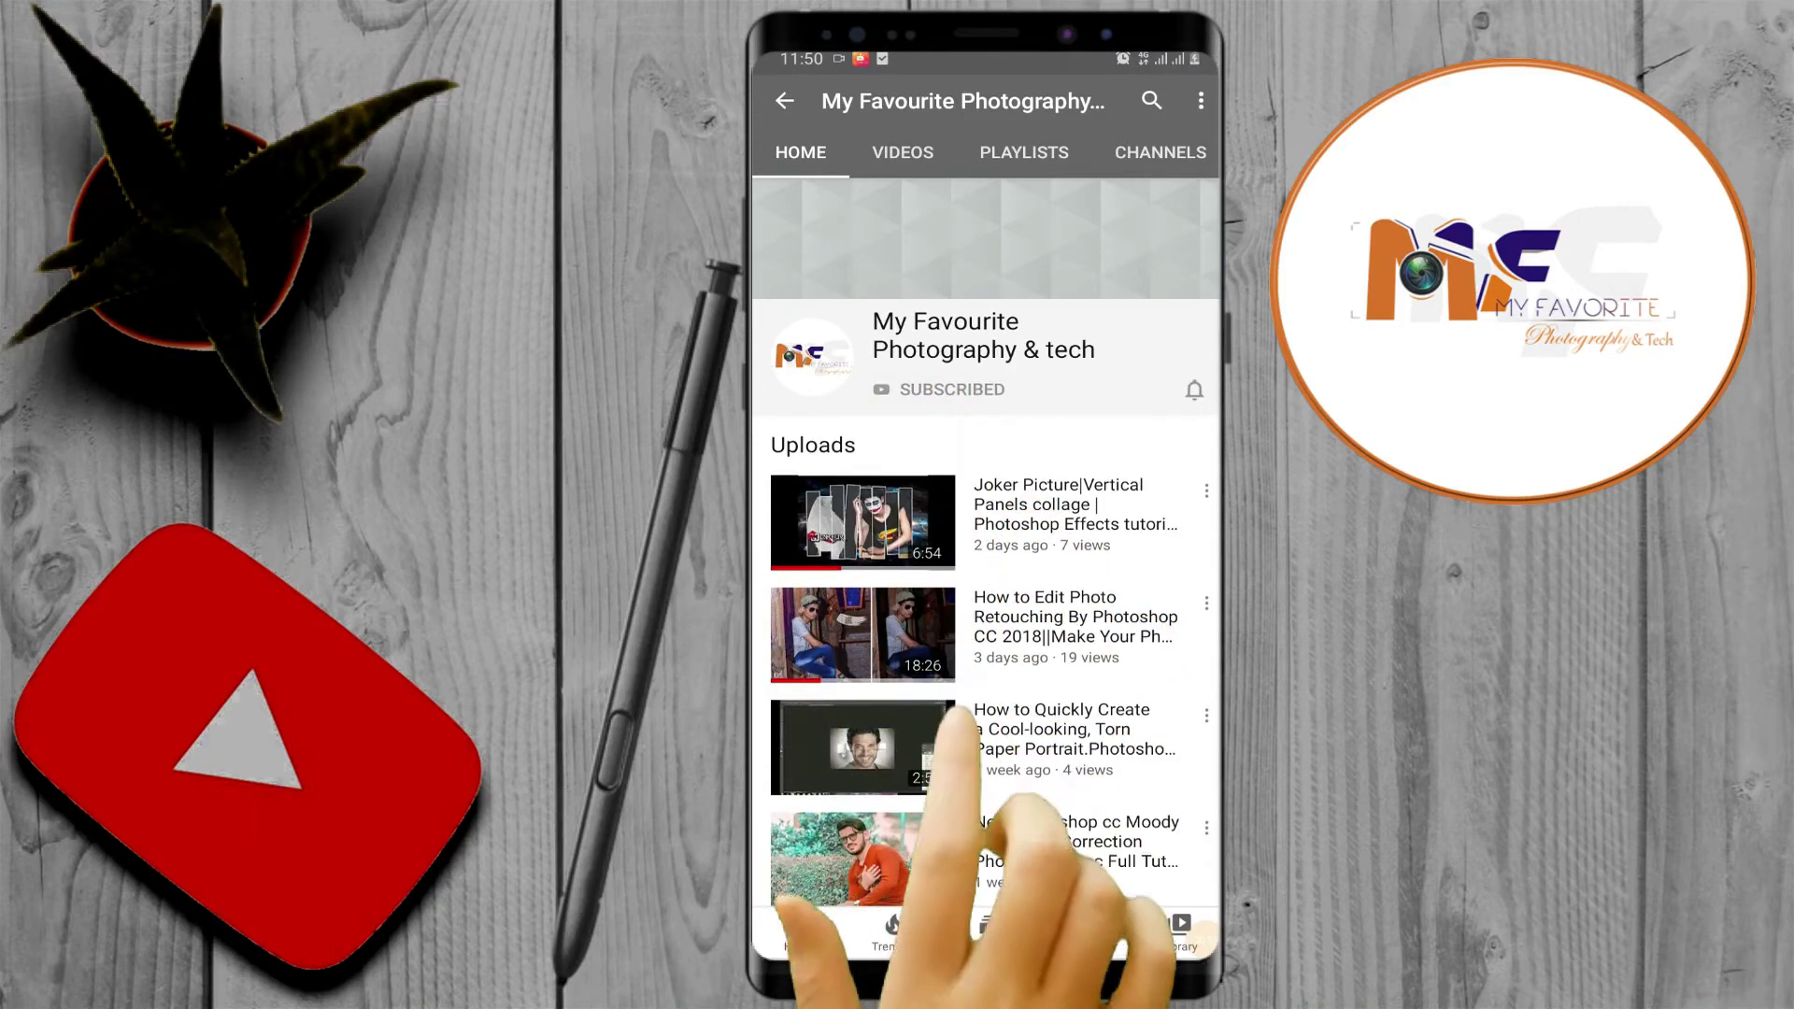
pyautogui.click(1194, 389)
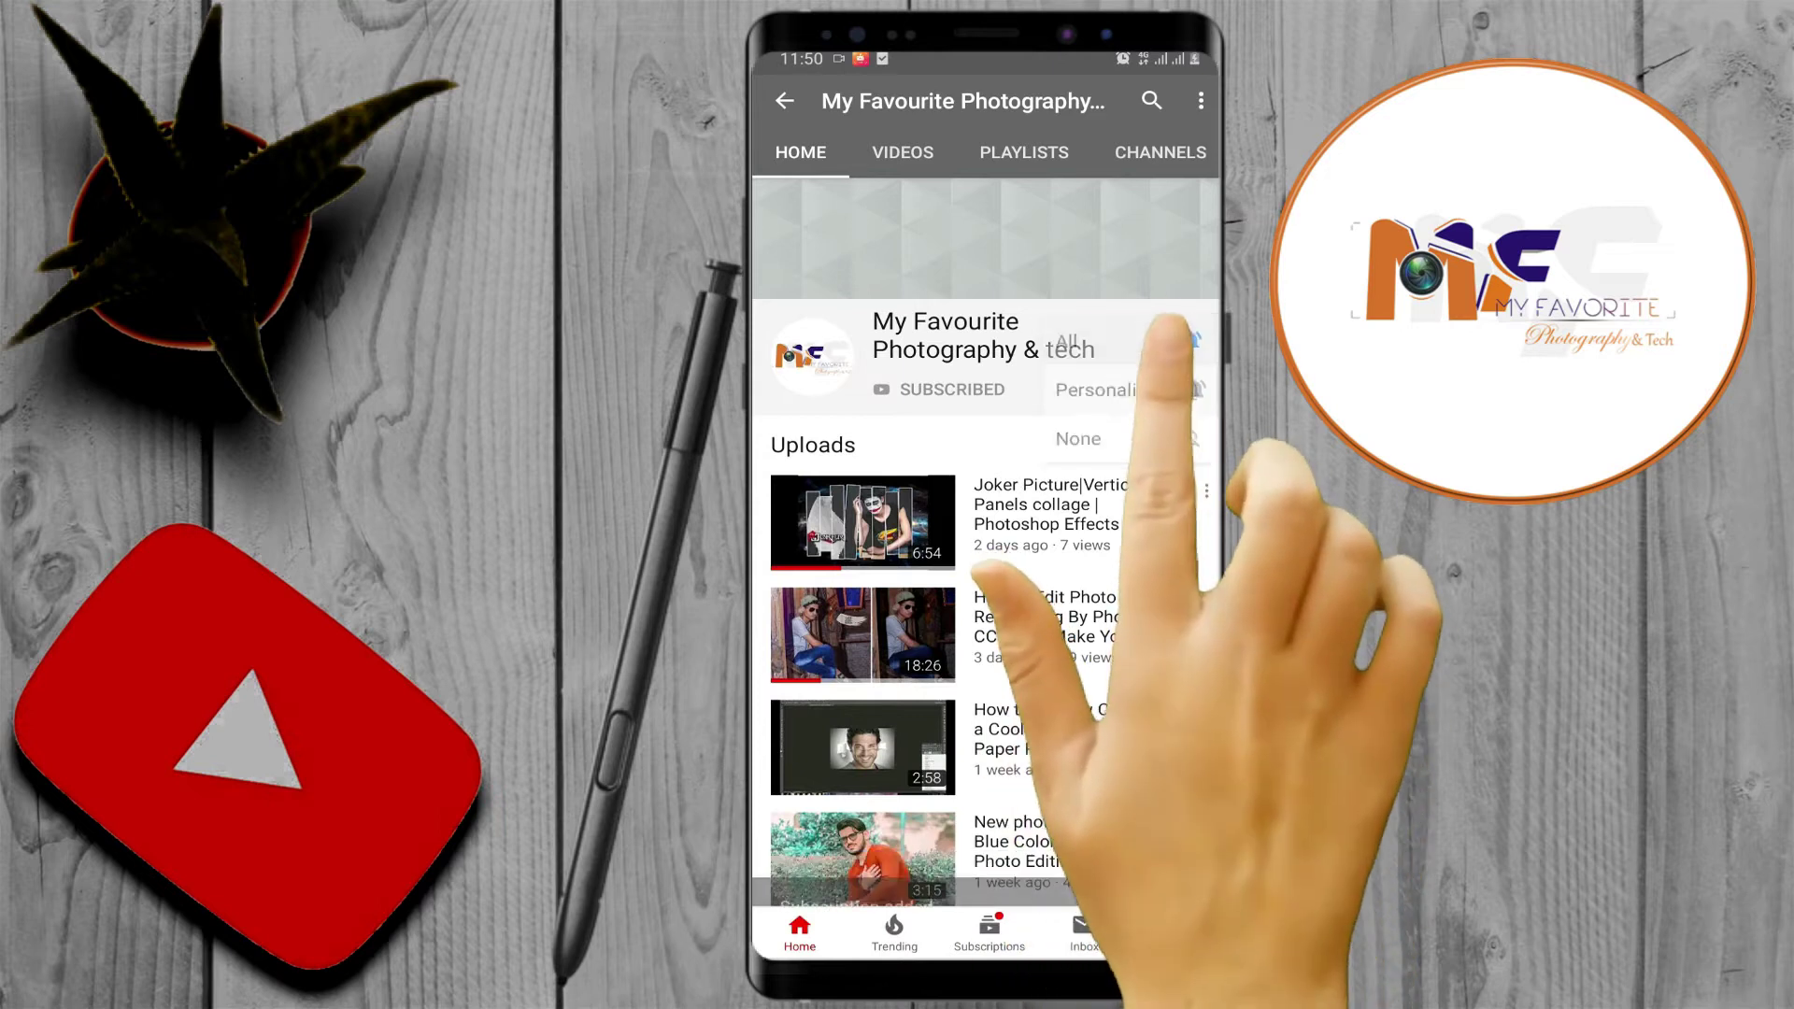
pyautogui.click(1168, 341)
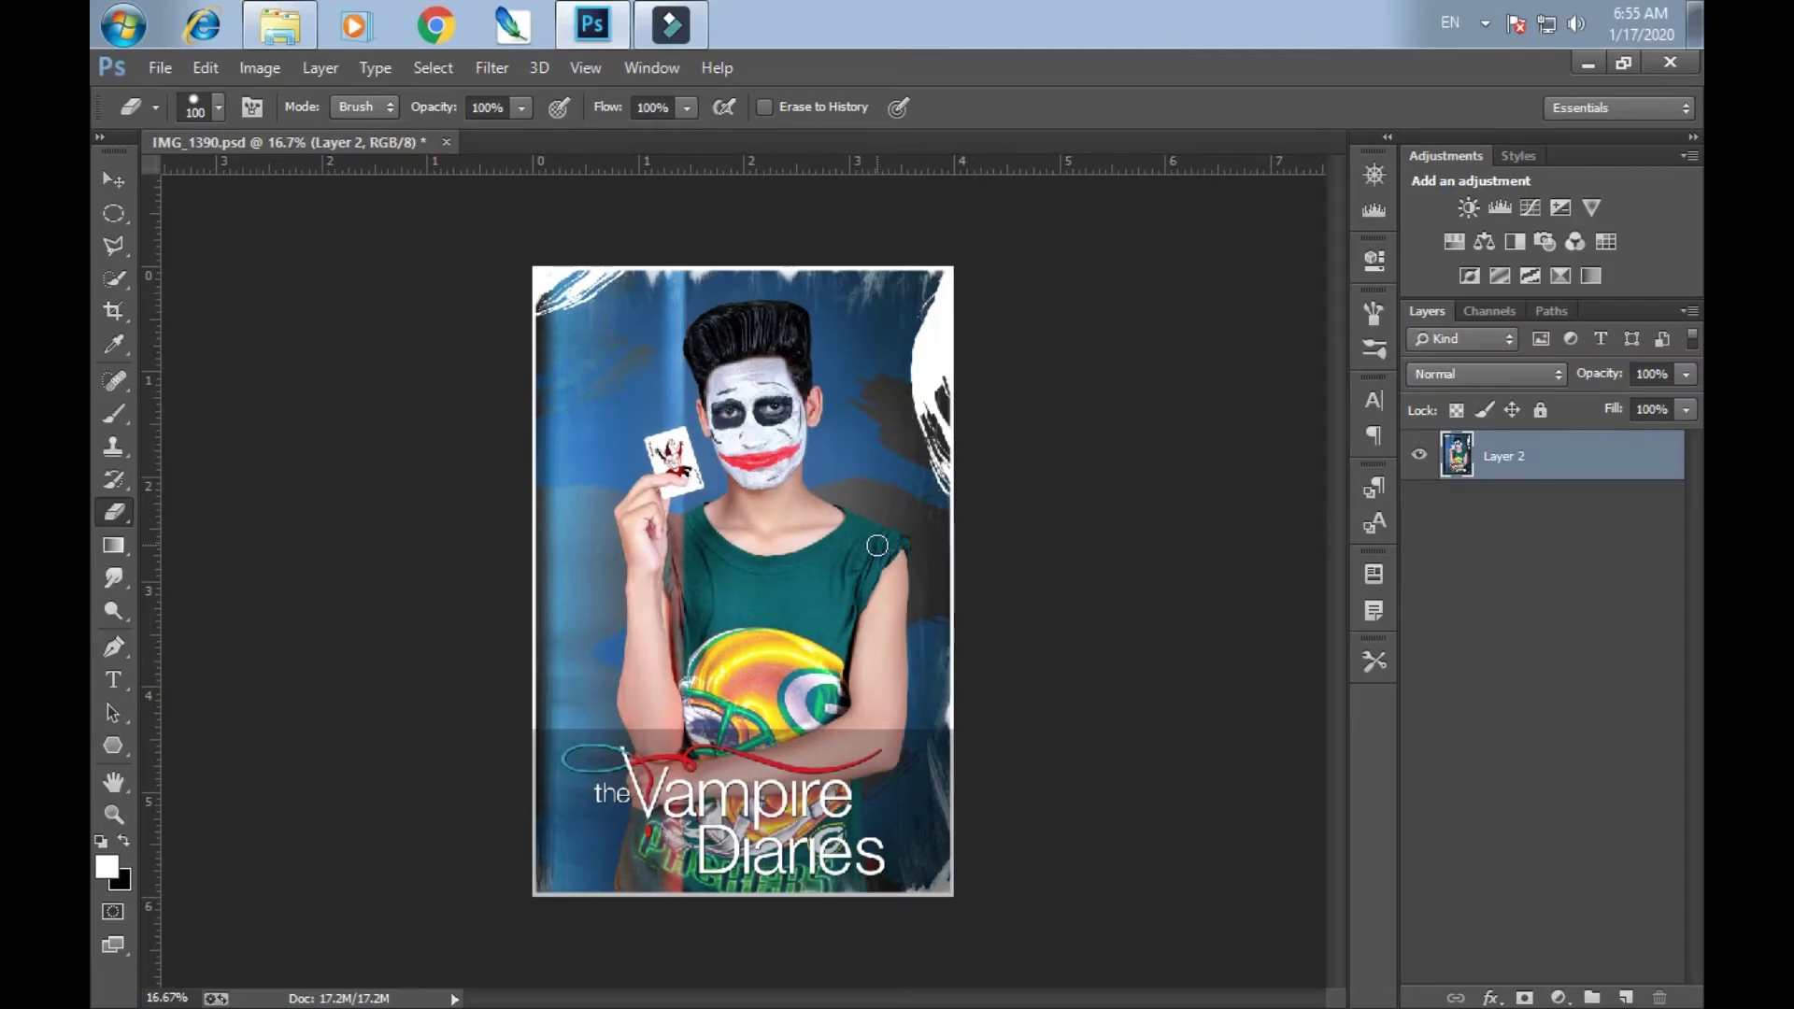
# Zoom to 25% and start a Pen path at the top, curving down beside the playing card
pyautogui.hotkey('ctrl', '+')
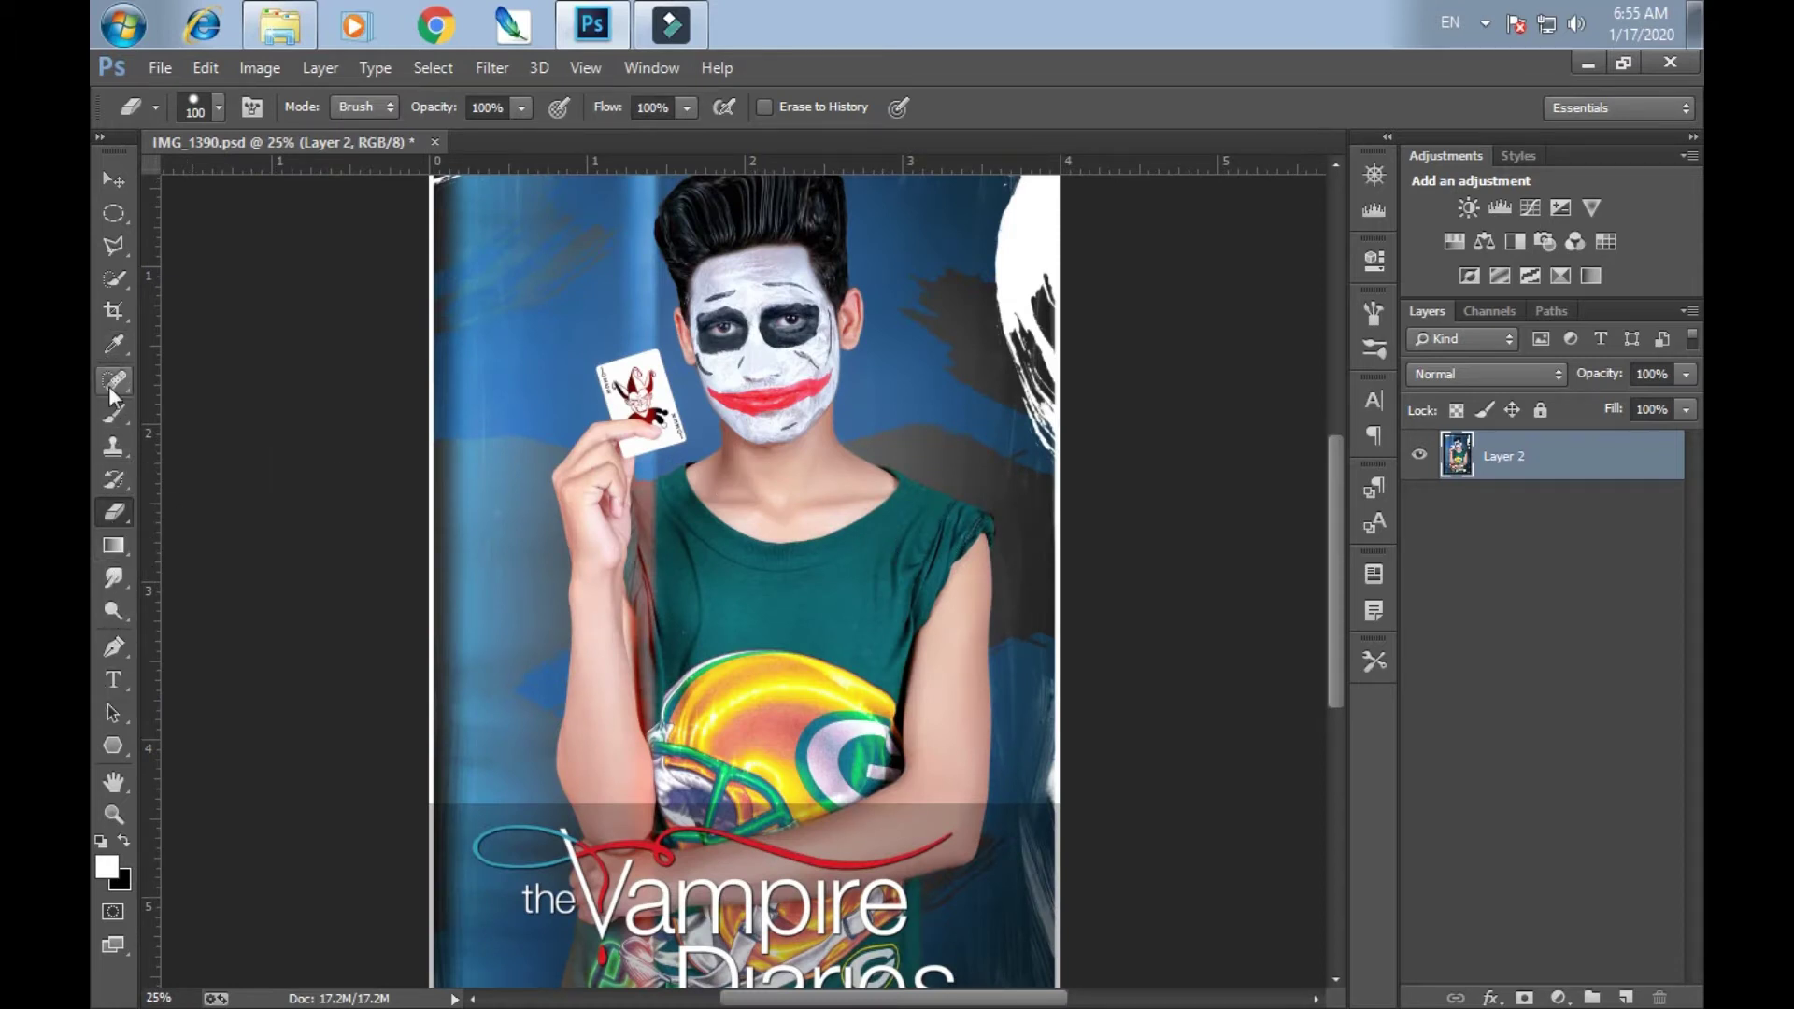
pyautogui.click(116, 649)
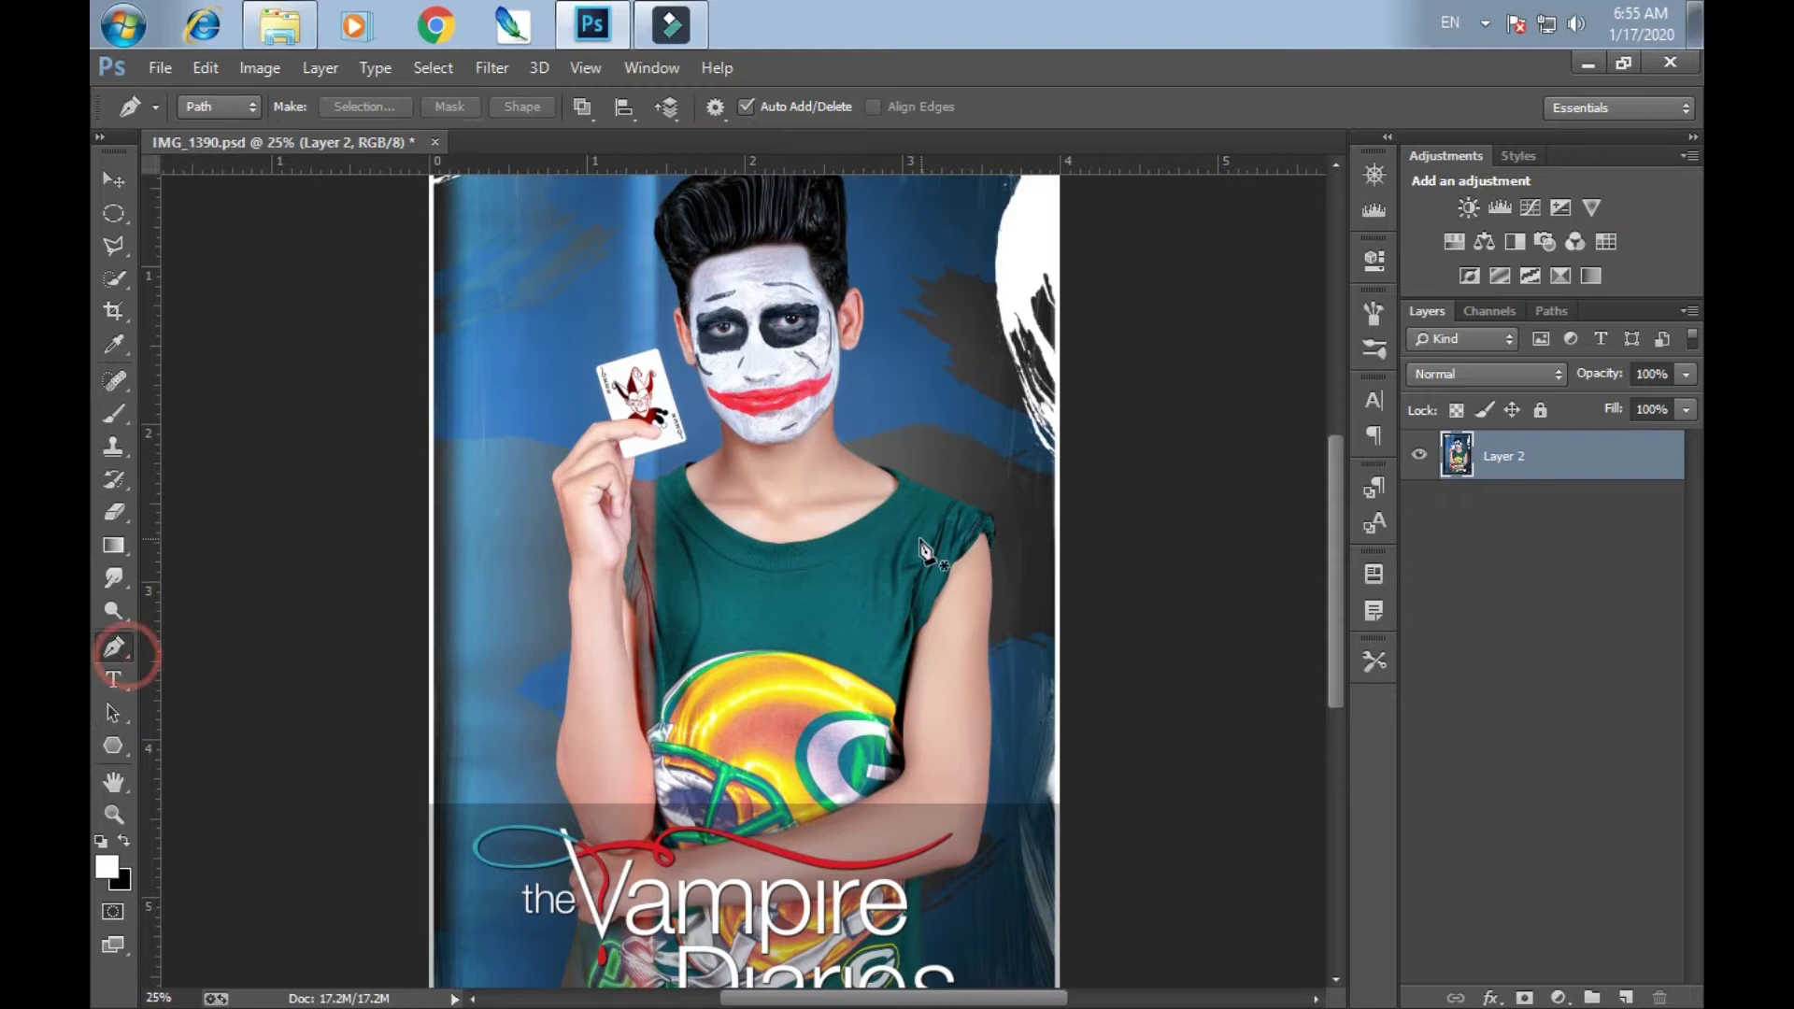
pyautogui.scroll(1, 957, 364)
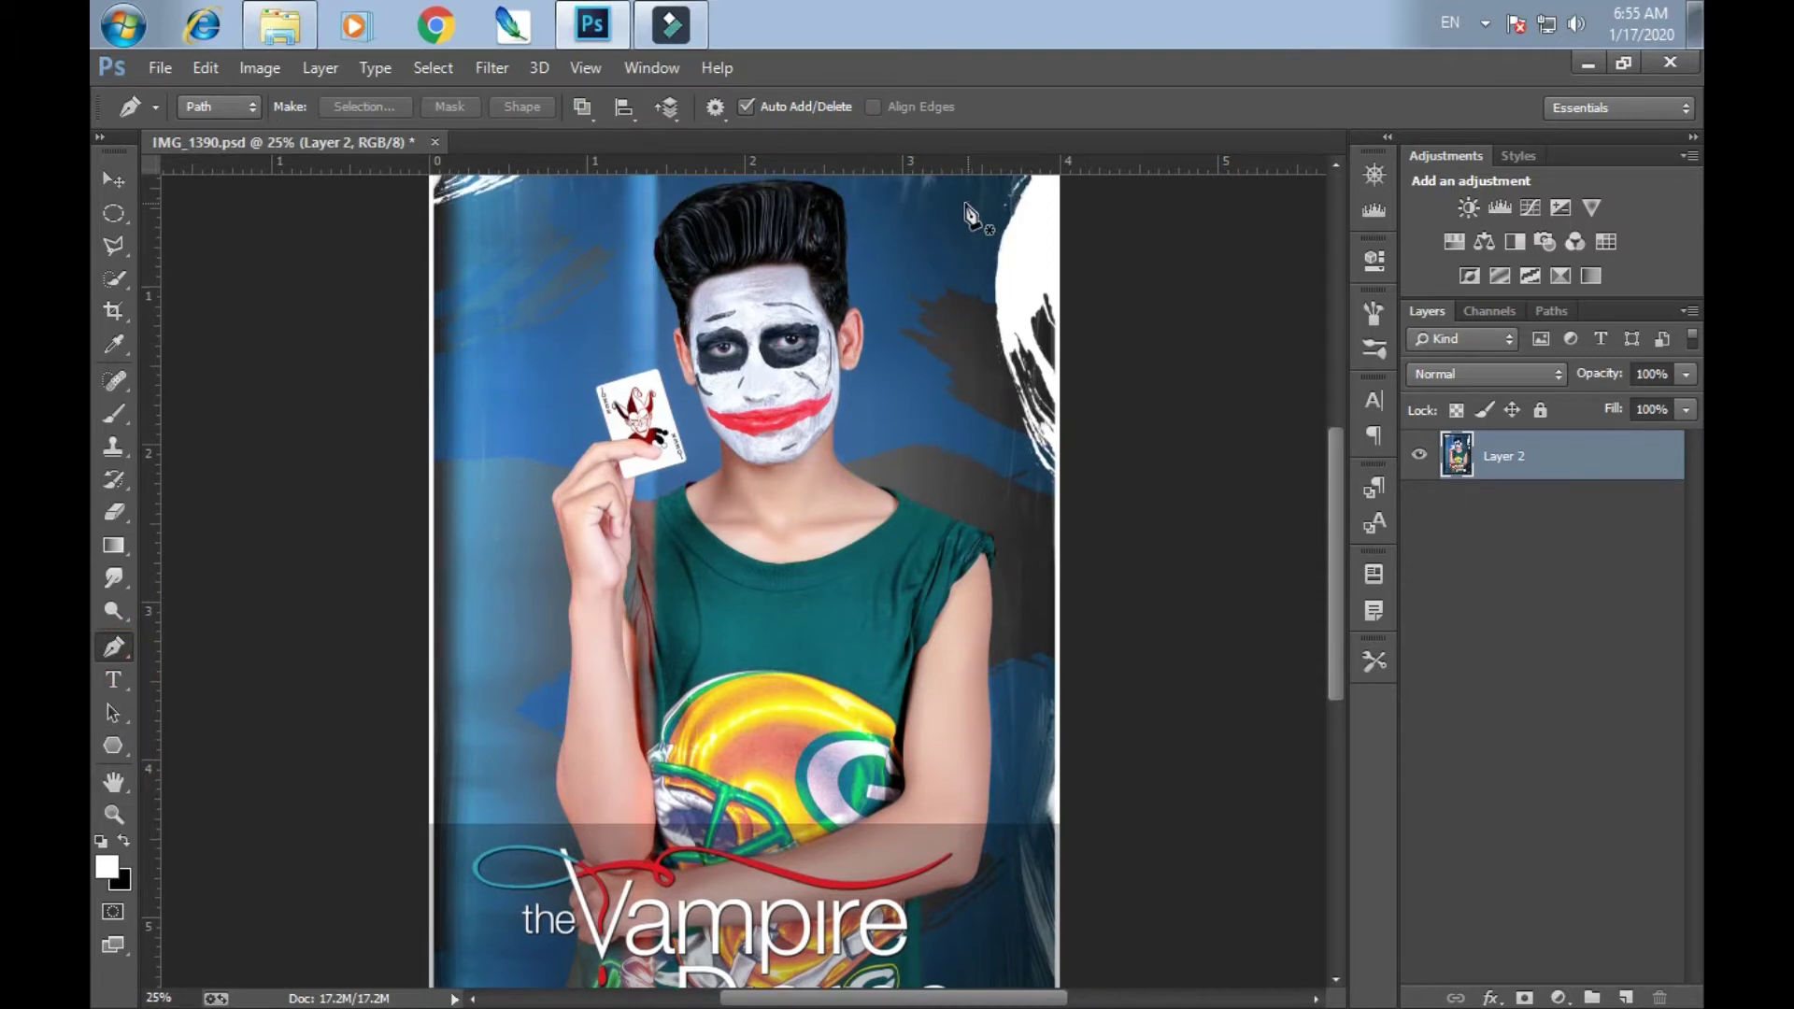
pyautogui.scroll(3, 955, 280)
pyautogui.scroll(2, 953, 271)
pyautogui.click(950, 243)
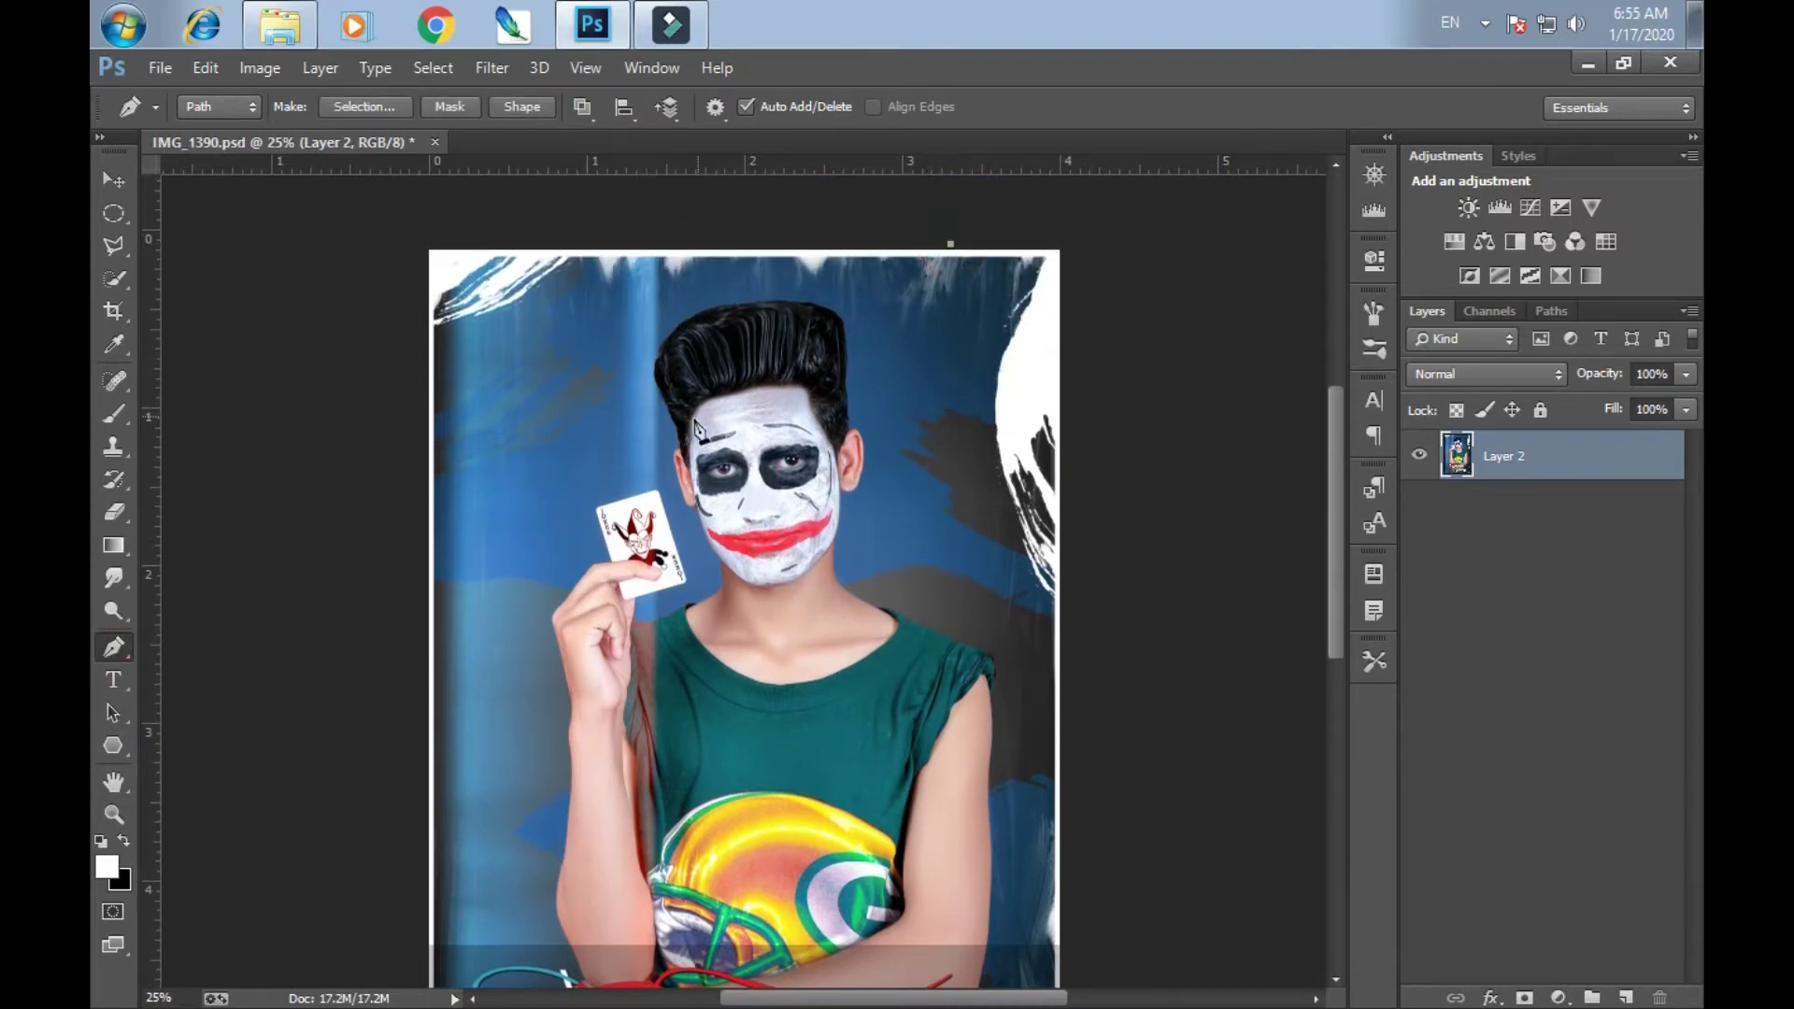
pyautogui.moveTo(581, 551); pyautogui.dragTo(614, 647)
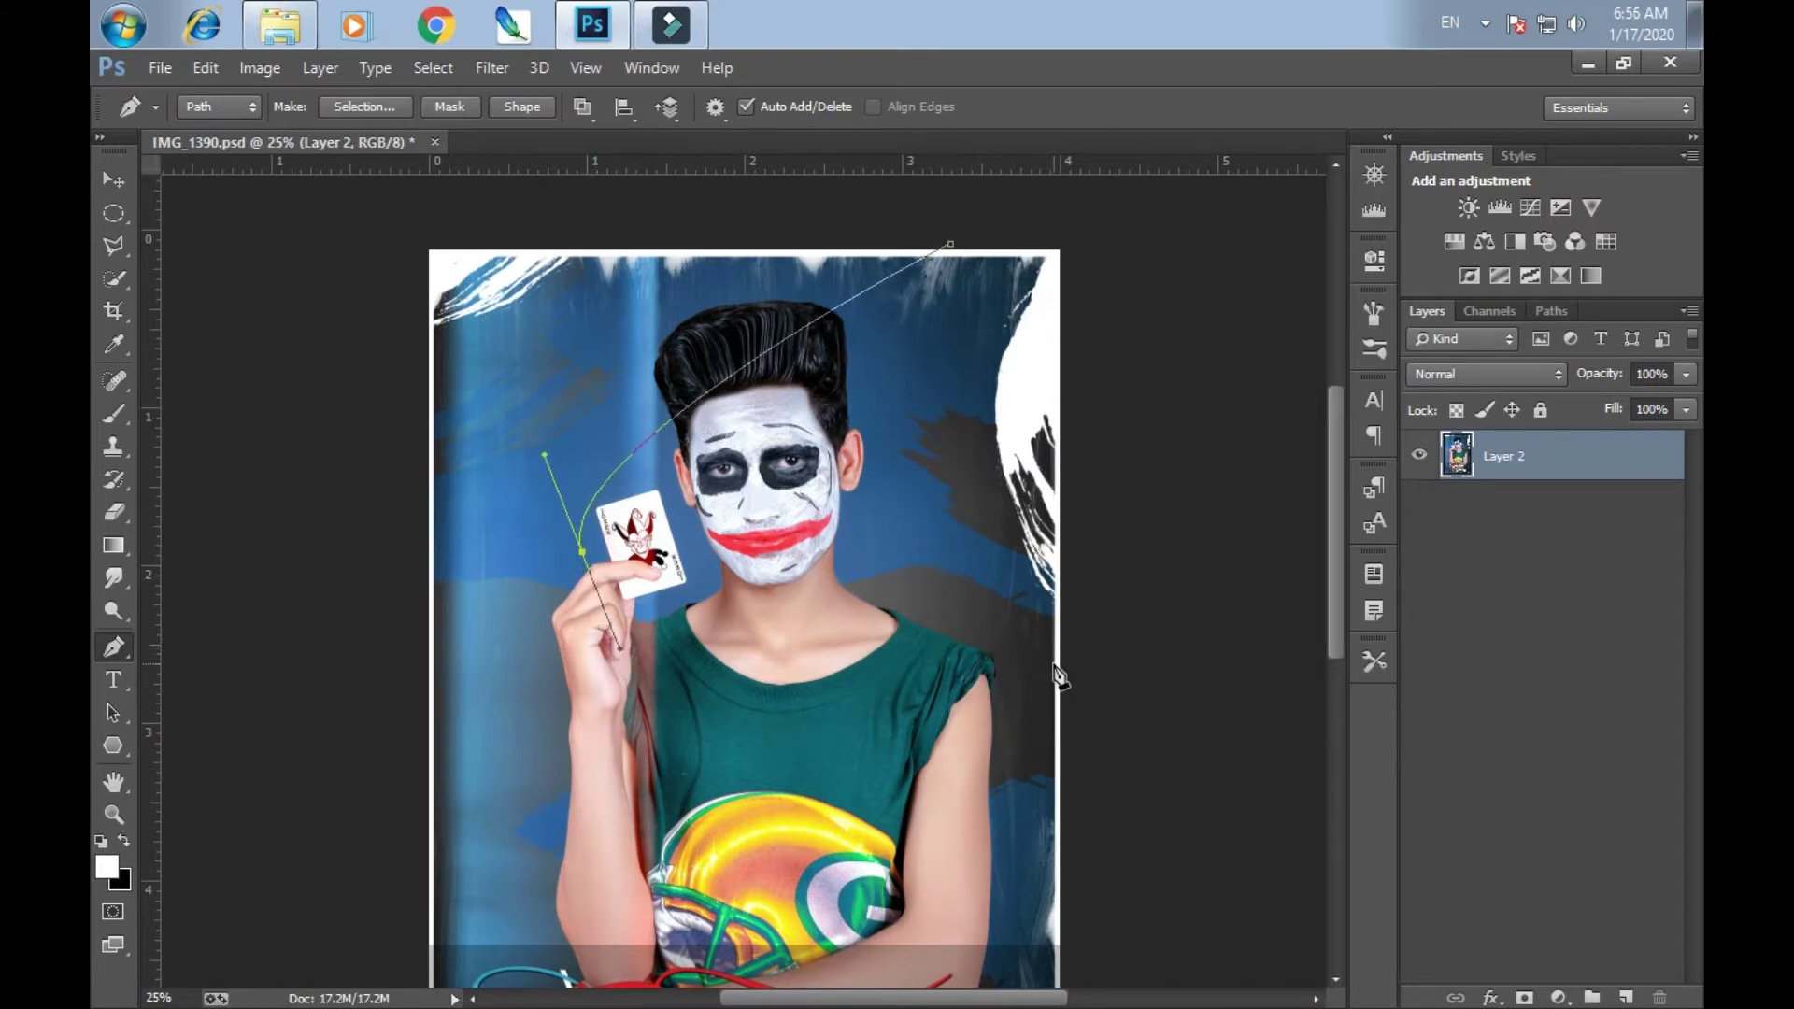
# Continue the spiral around the body, looping side to side, ending below the image's bottom edge
pyautogui.moveTo(1051, 669); pyautogui.dragTo(1074, 790)
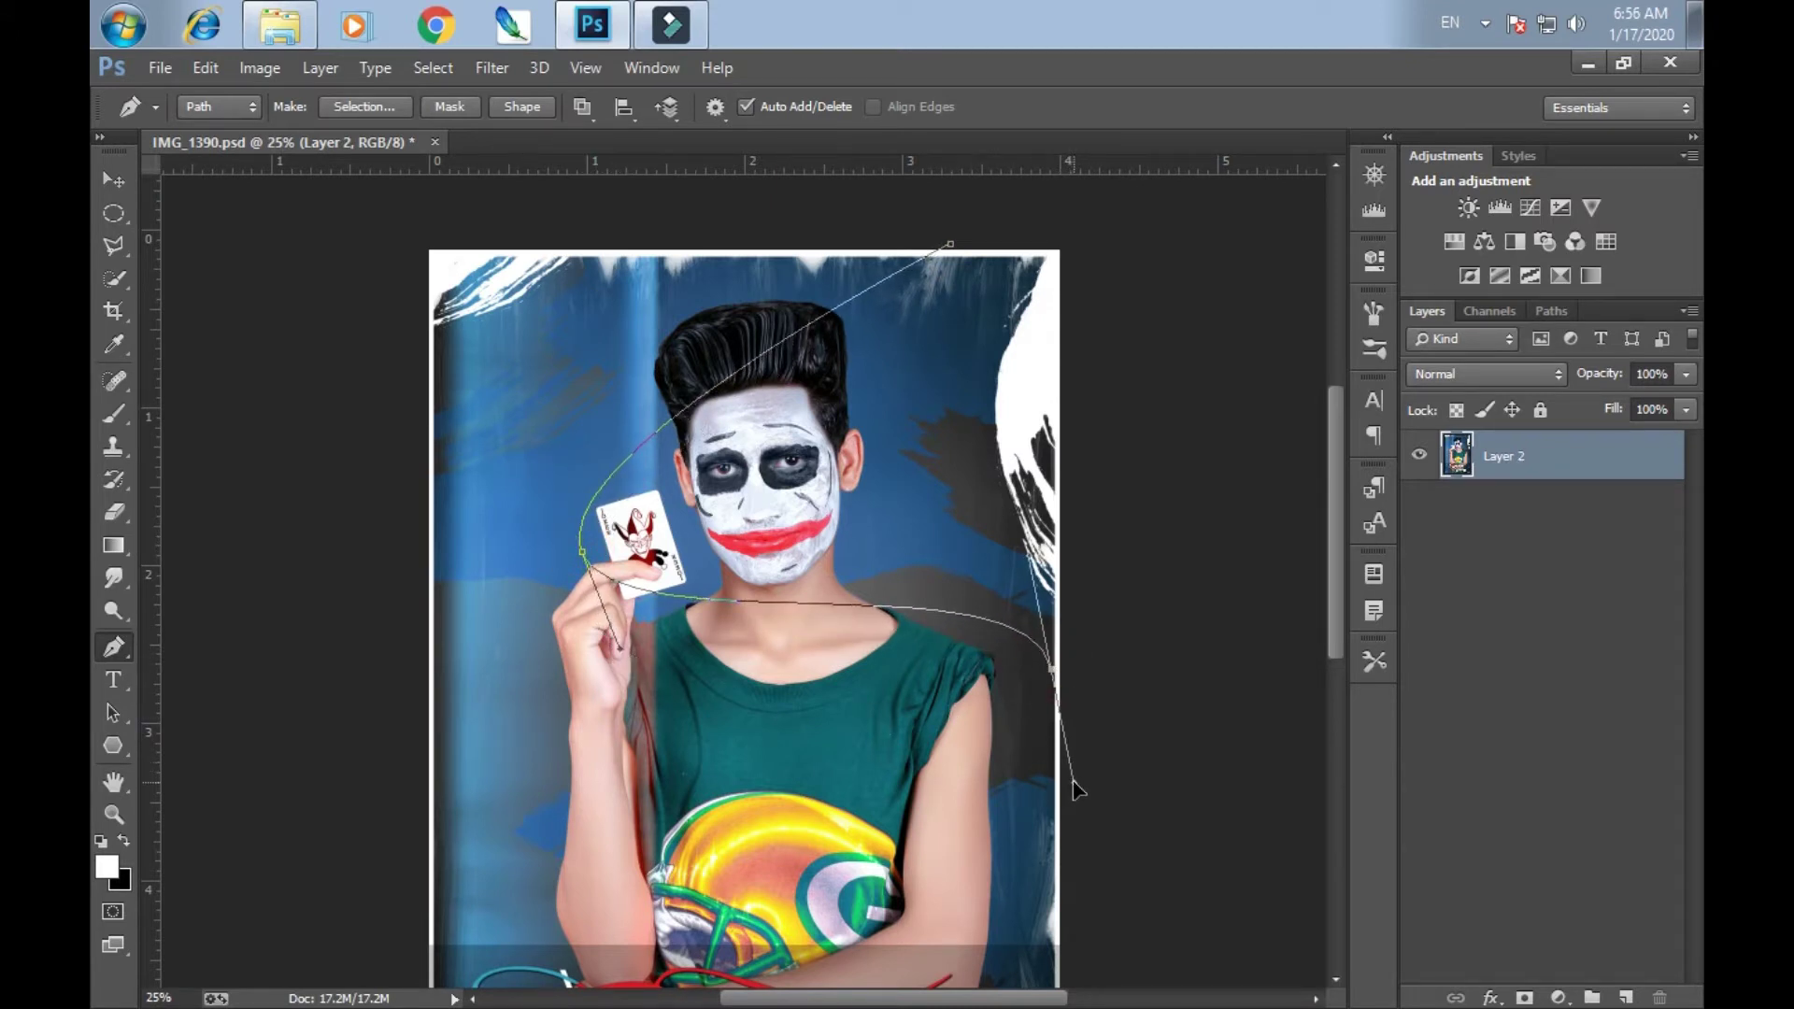
pyautogui.moveTo(522, 864); pyautogui.dragTo(533, 925)
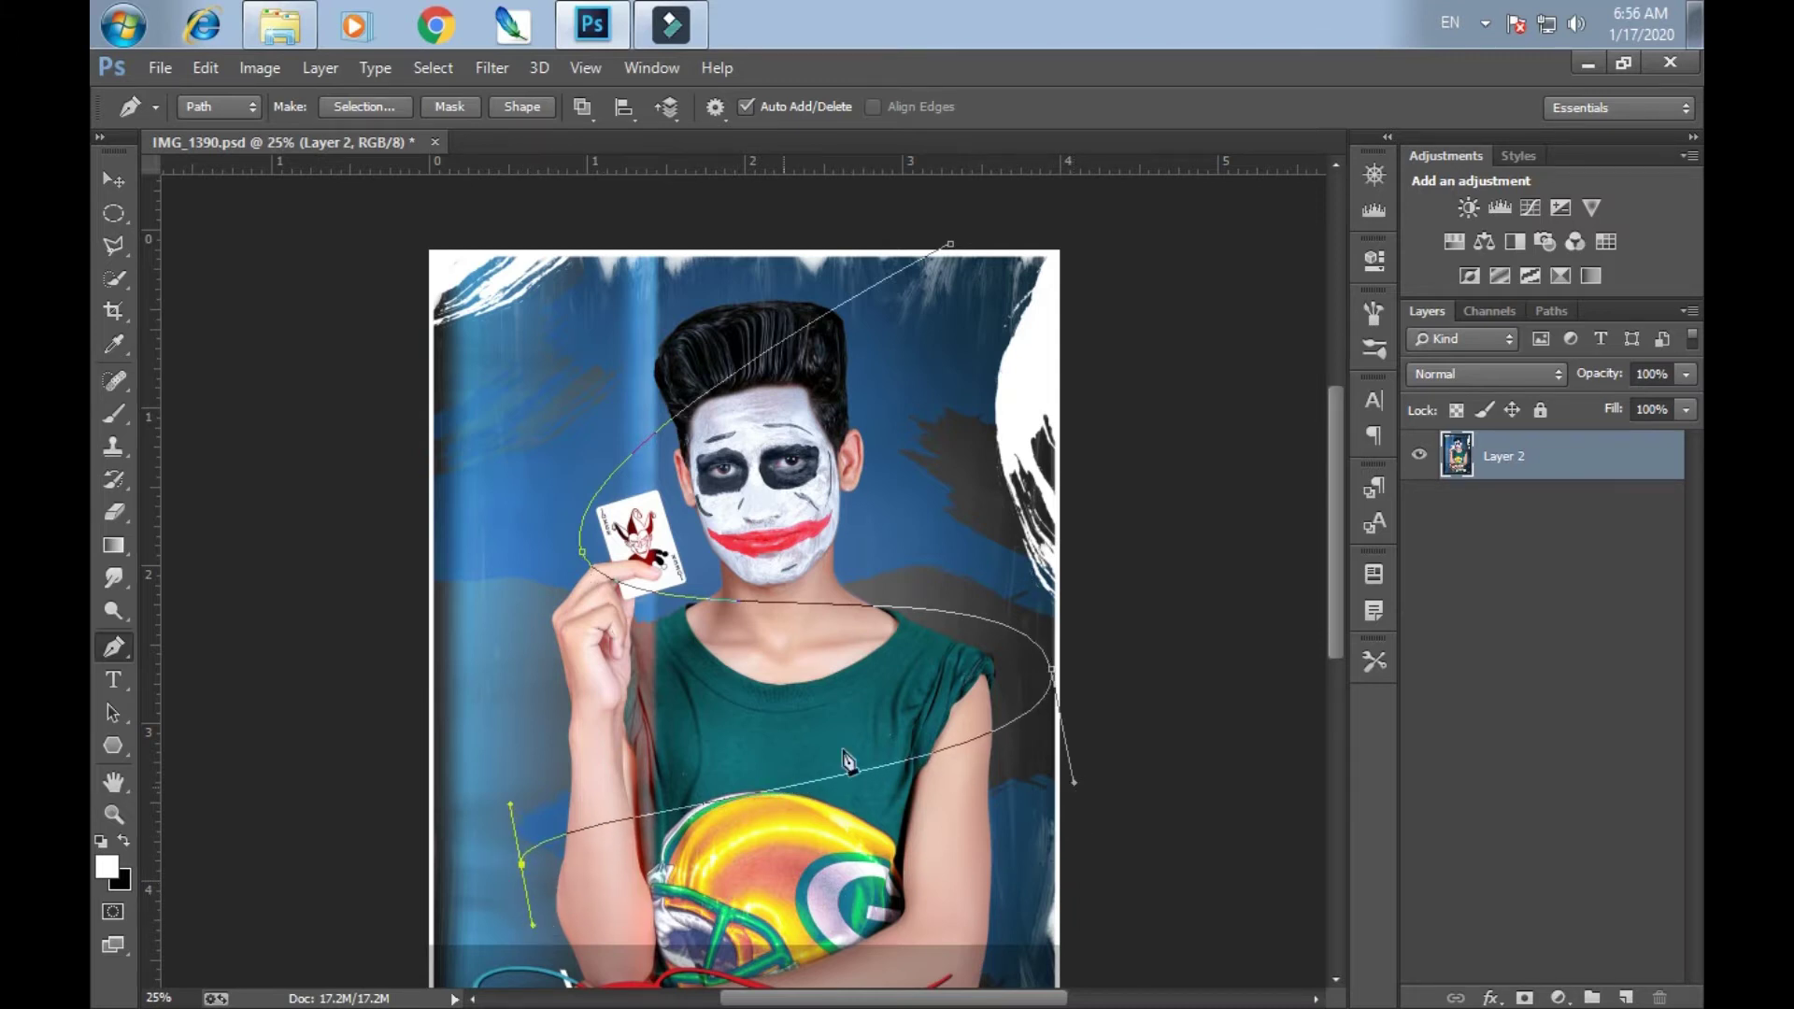
pyautogui.scroll(-3, 897, 762)
pyautogui.moveTo(1019, 880)
pyautogui.mouseDown()
pyautogui.moveTo(1023, 988)
pyautogui.moveTo(1028, 971)
pyautogui.mouseUp()
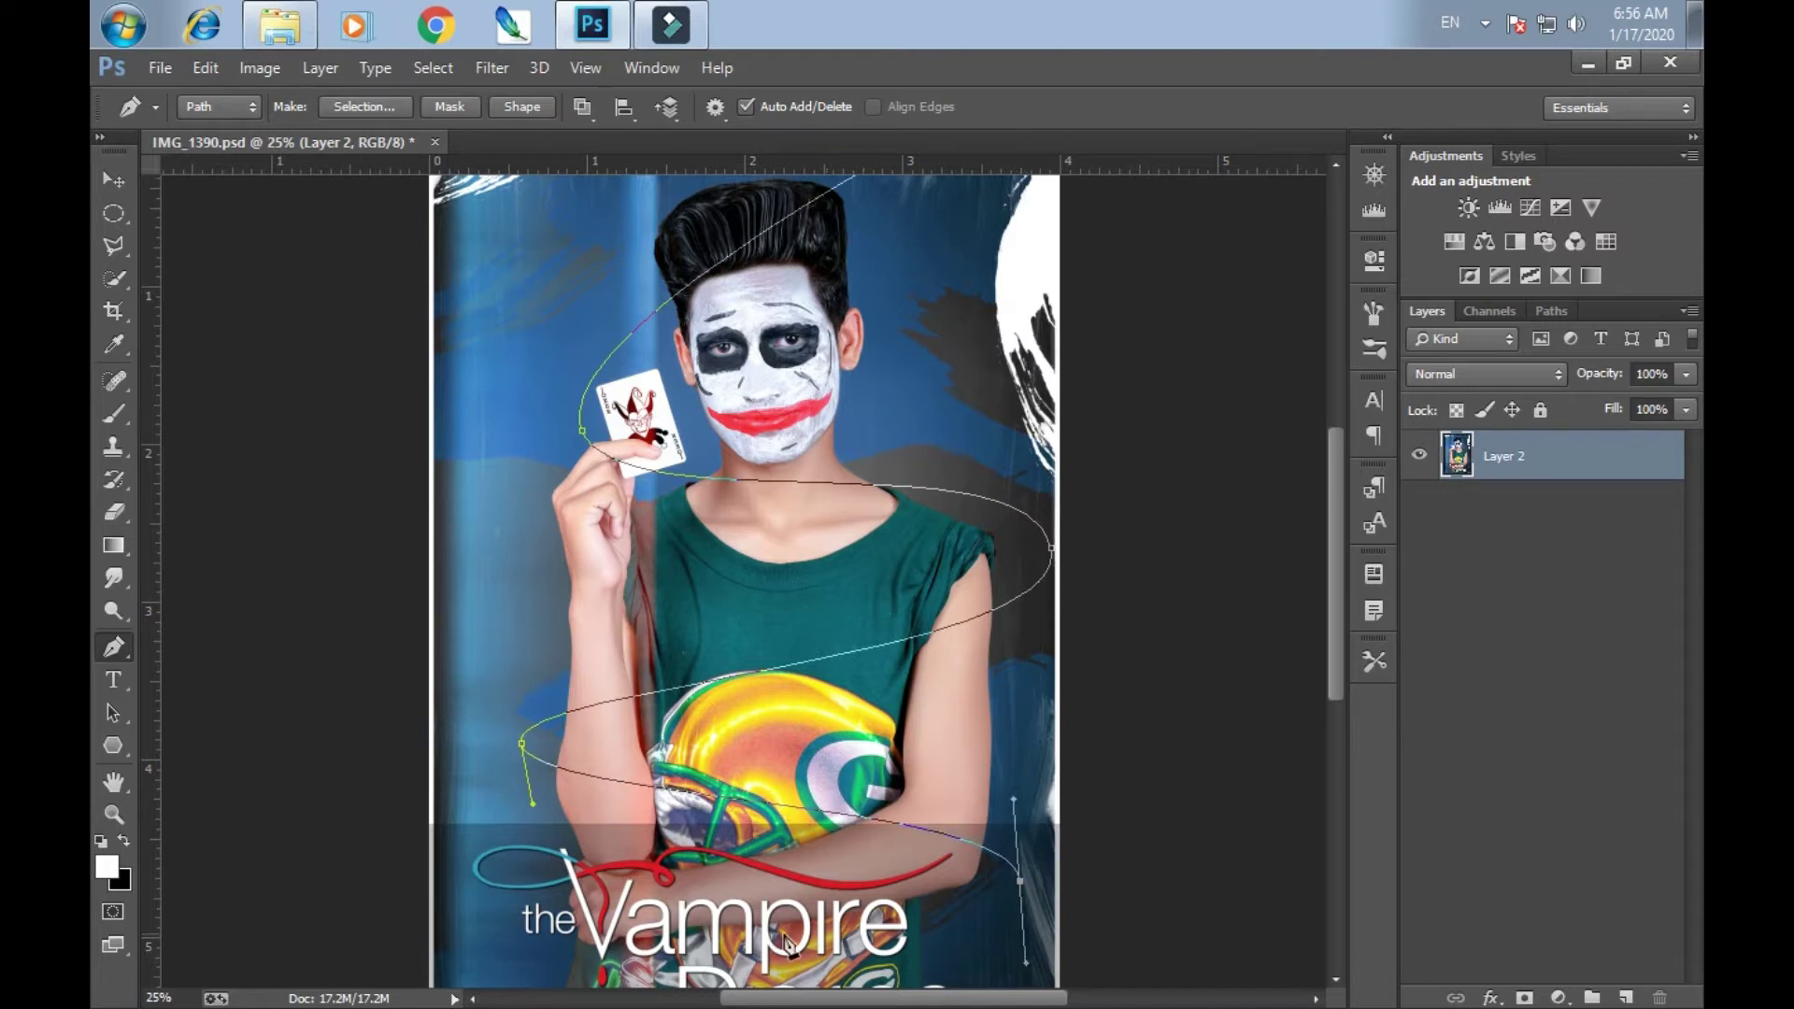
pyautogui.scroll(-2, 547, 897)
pyautogui.scroll(-2, 540, 888)
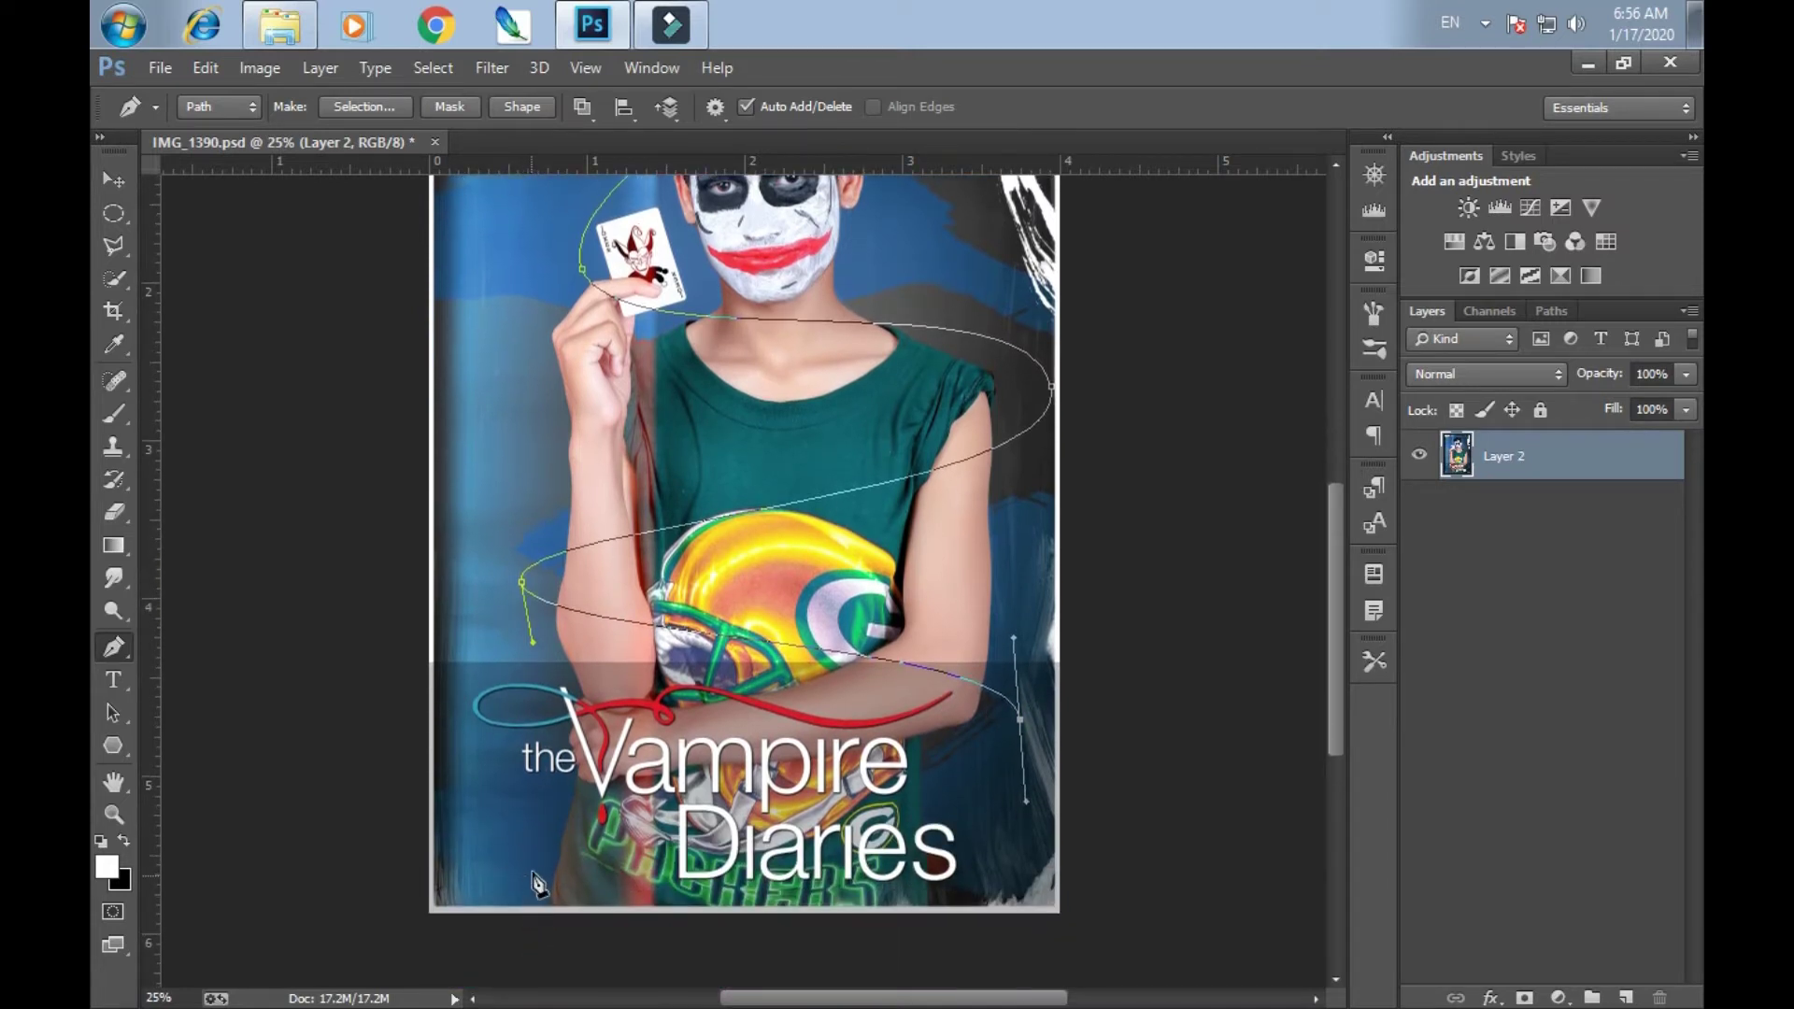
pyautogui.moveTo(519, 875); pyautogui.dragTo(520, 938)
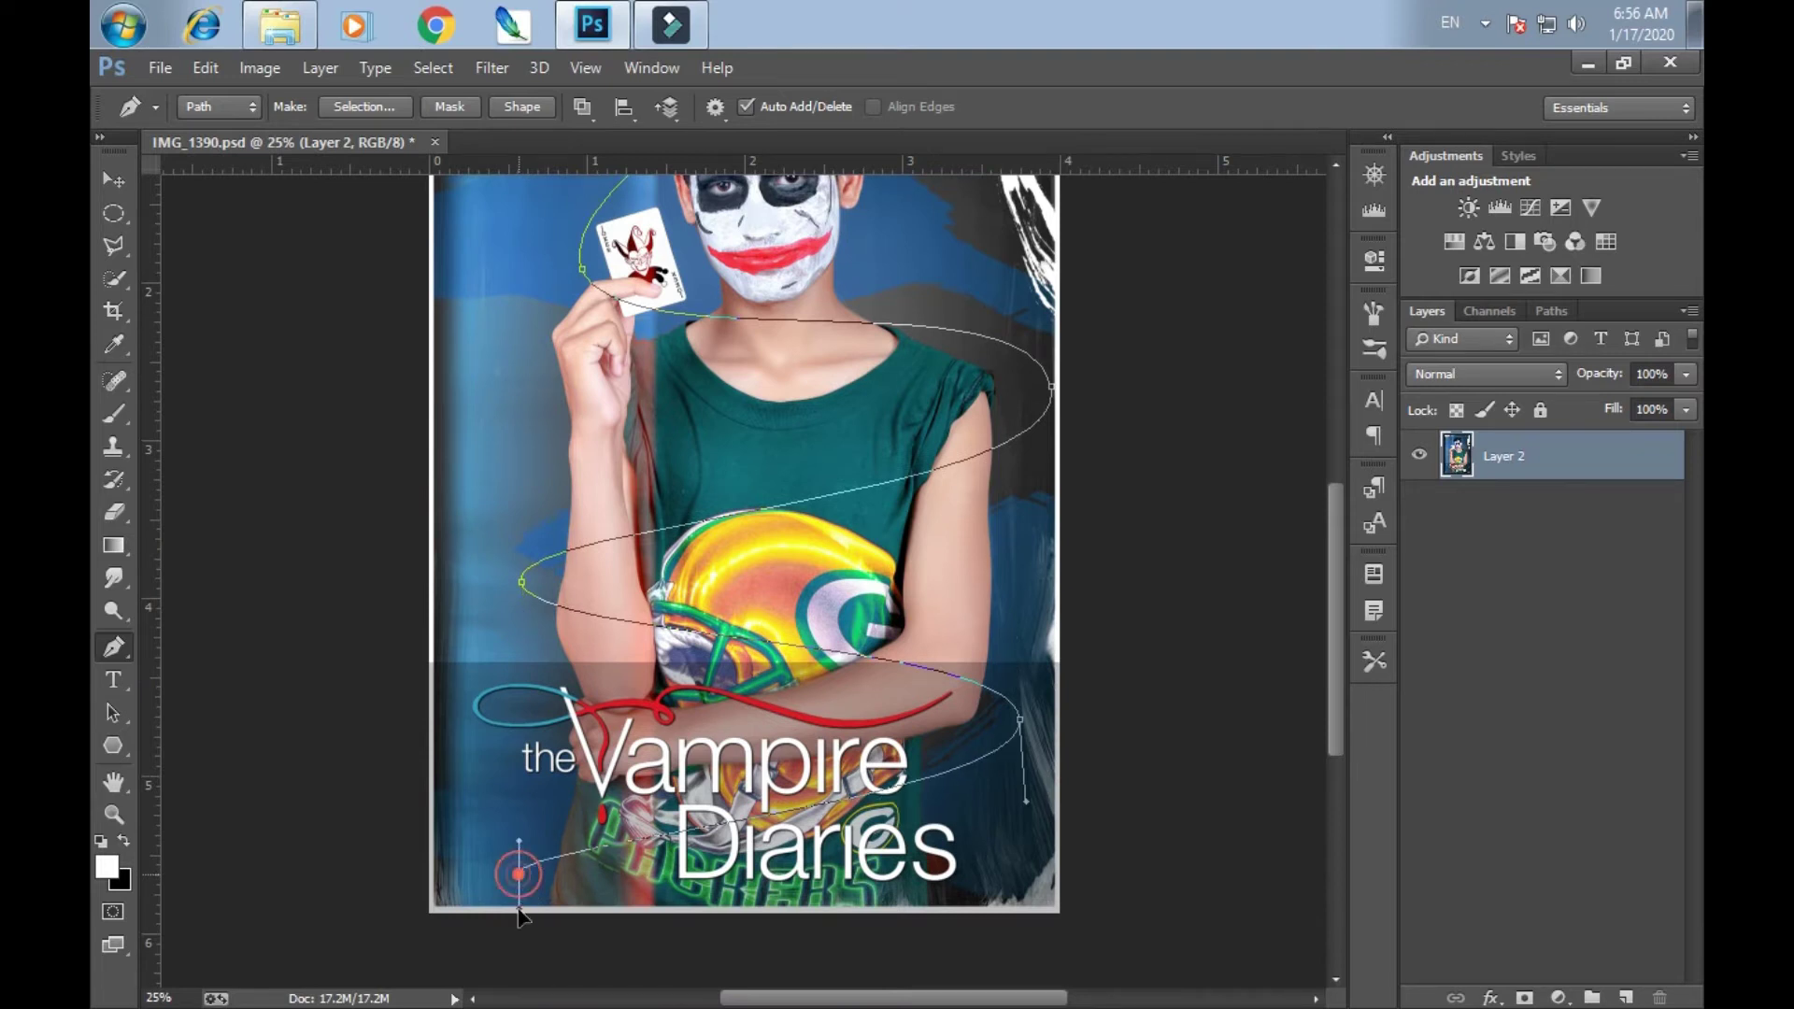
pyautogui.moveTo(898, 970); pyautogui.dragTo(909, 970)
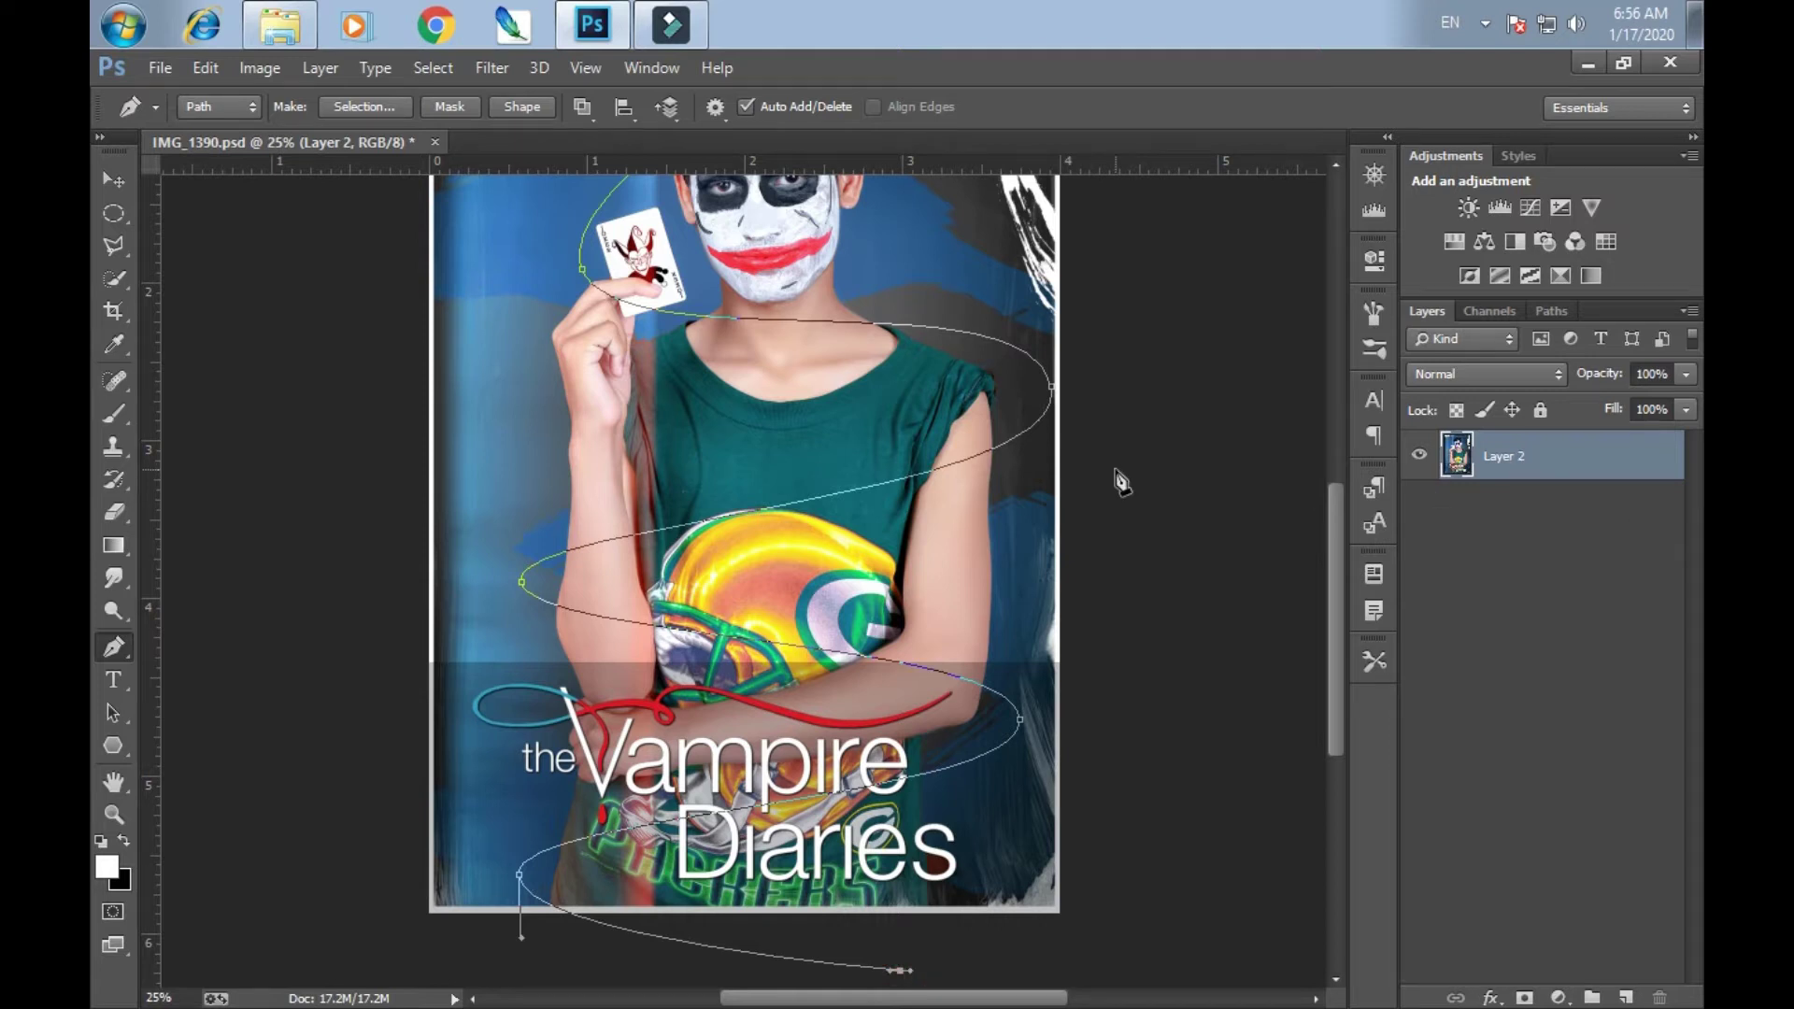
pyautogui.scroll(3, 1121, 481)
pyautogui.scroll(1, 1121, 481)
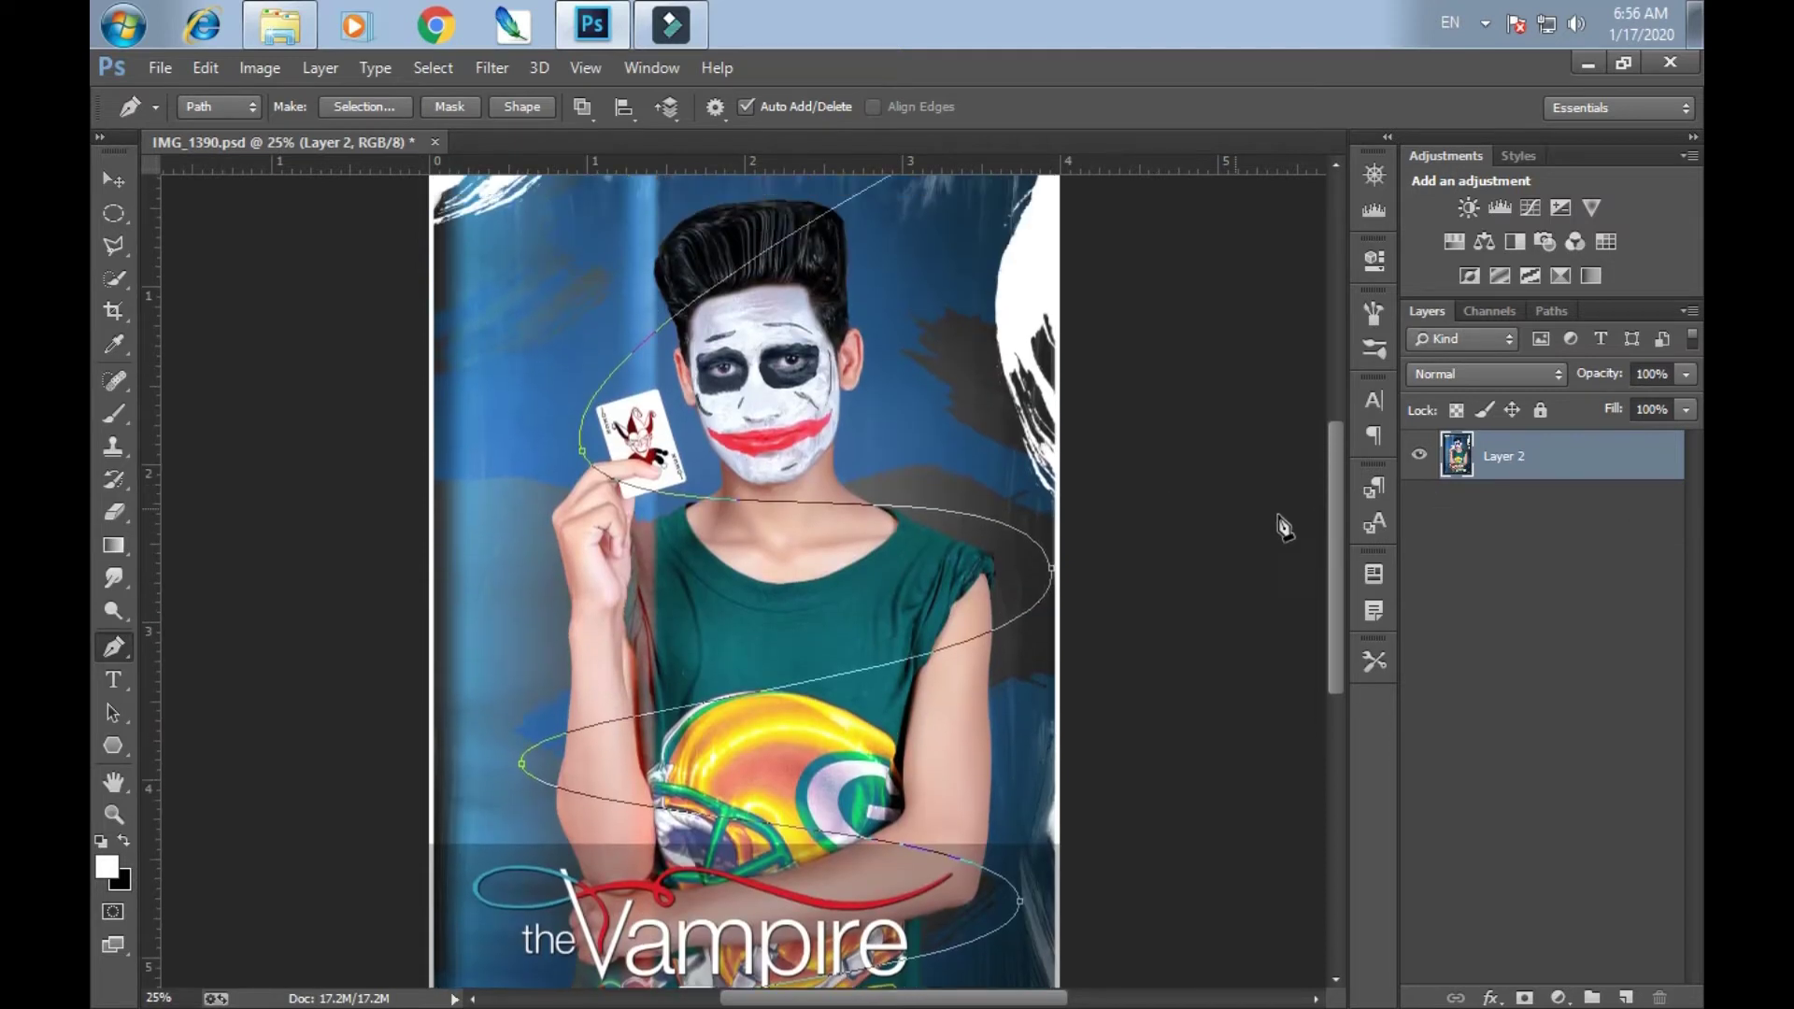
# Turn off brush Smoothing and set Shape Dynamics Roundness Jitter 11% and Minimum Roundness 89%
pyautogui.click(1373, 314)
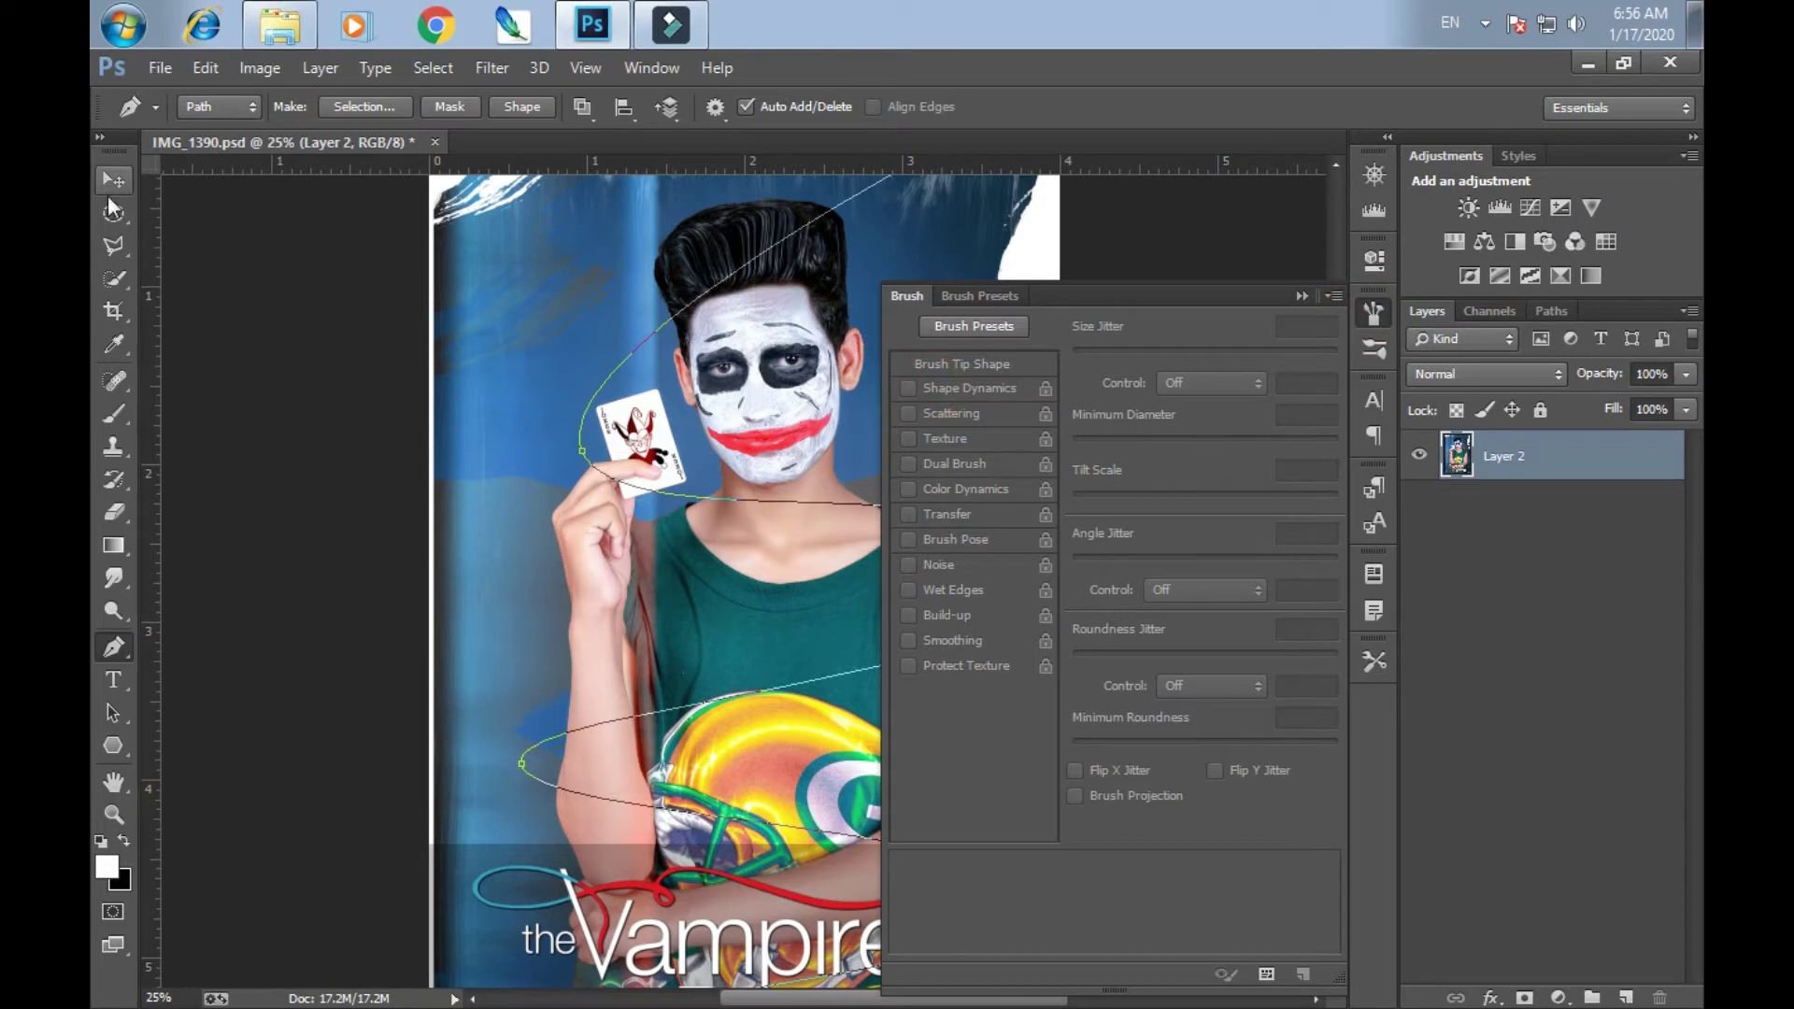
pyautogui.click(113, 413)
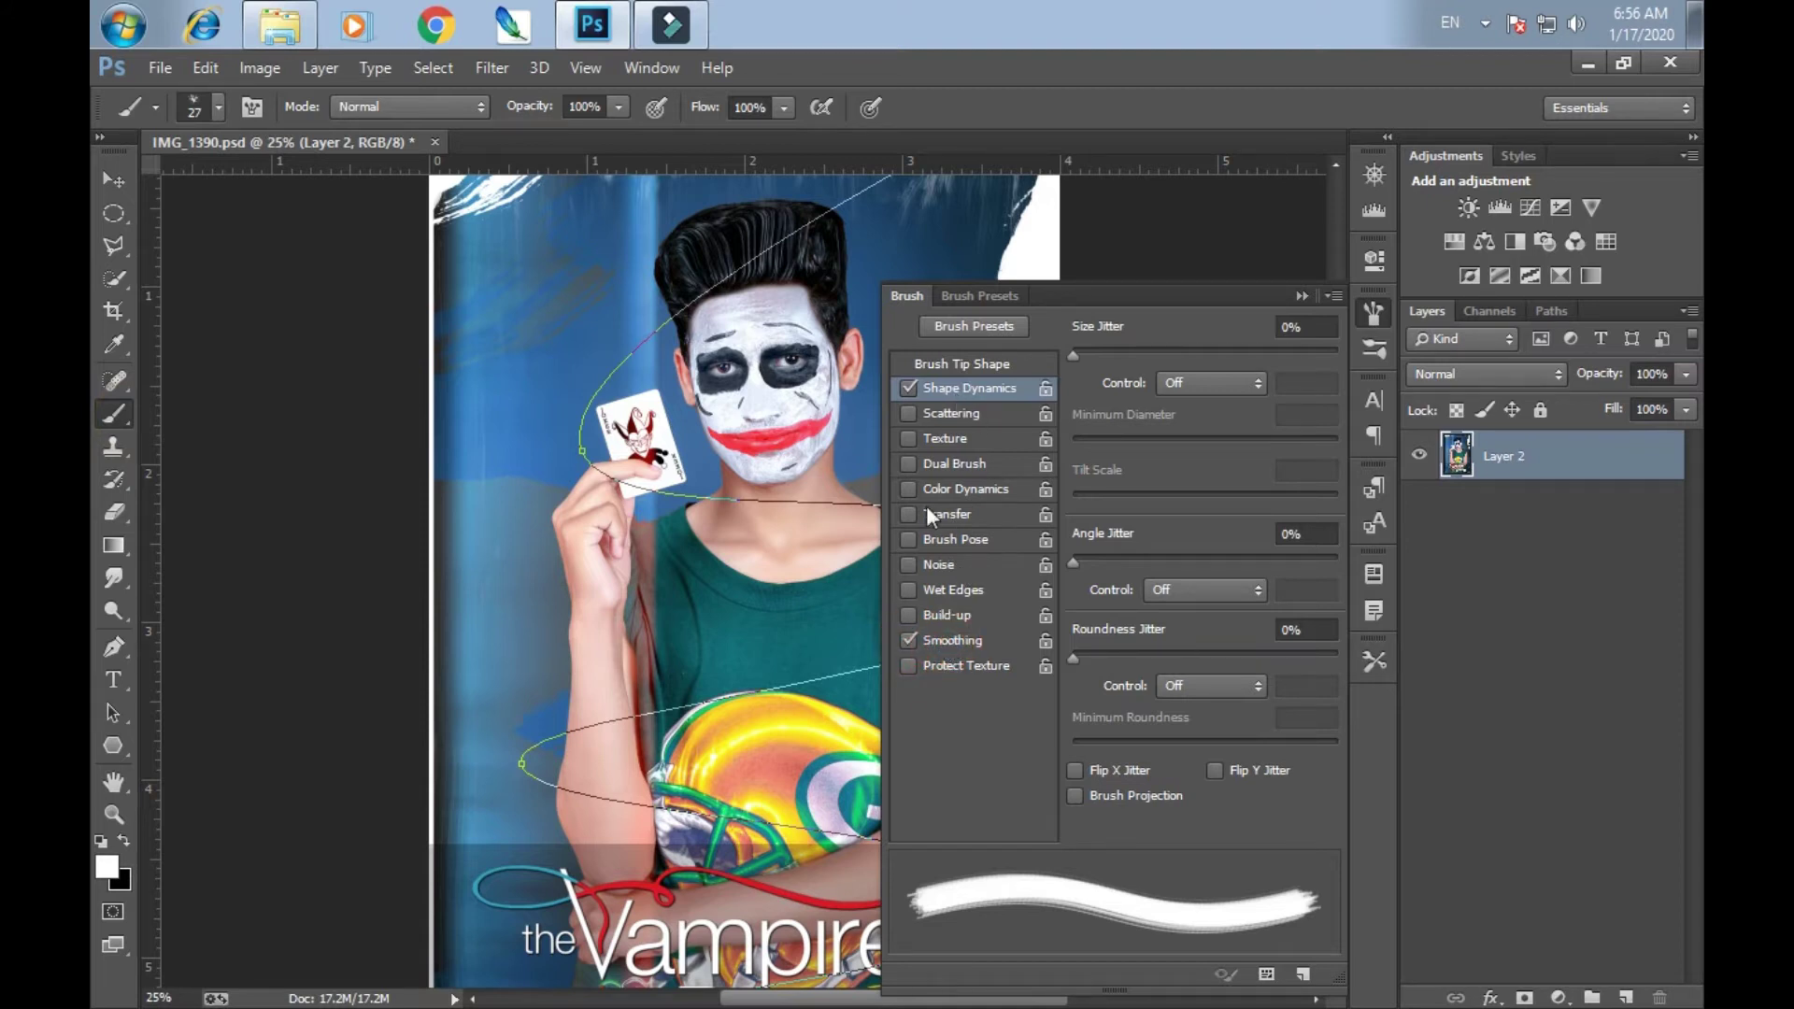
pyautogui.click(906, 643)
pyautogui.moveTo(1112, 648); pyautogui.dragTo(1065, 654)
pyautogui.click(1102, 656)
pyautogui.moveTo(1136, 740); pyautogui.dragTo(1236, 747)
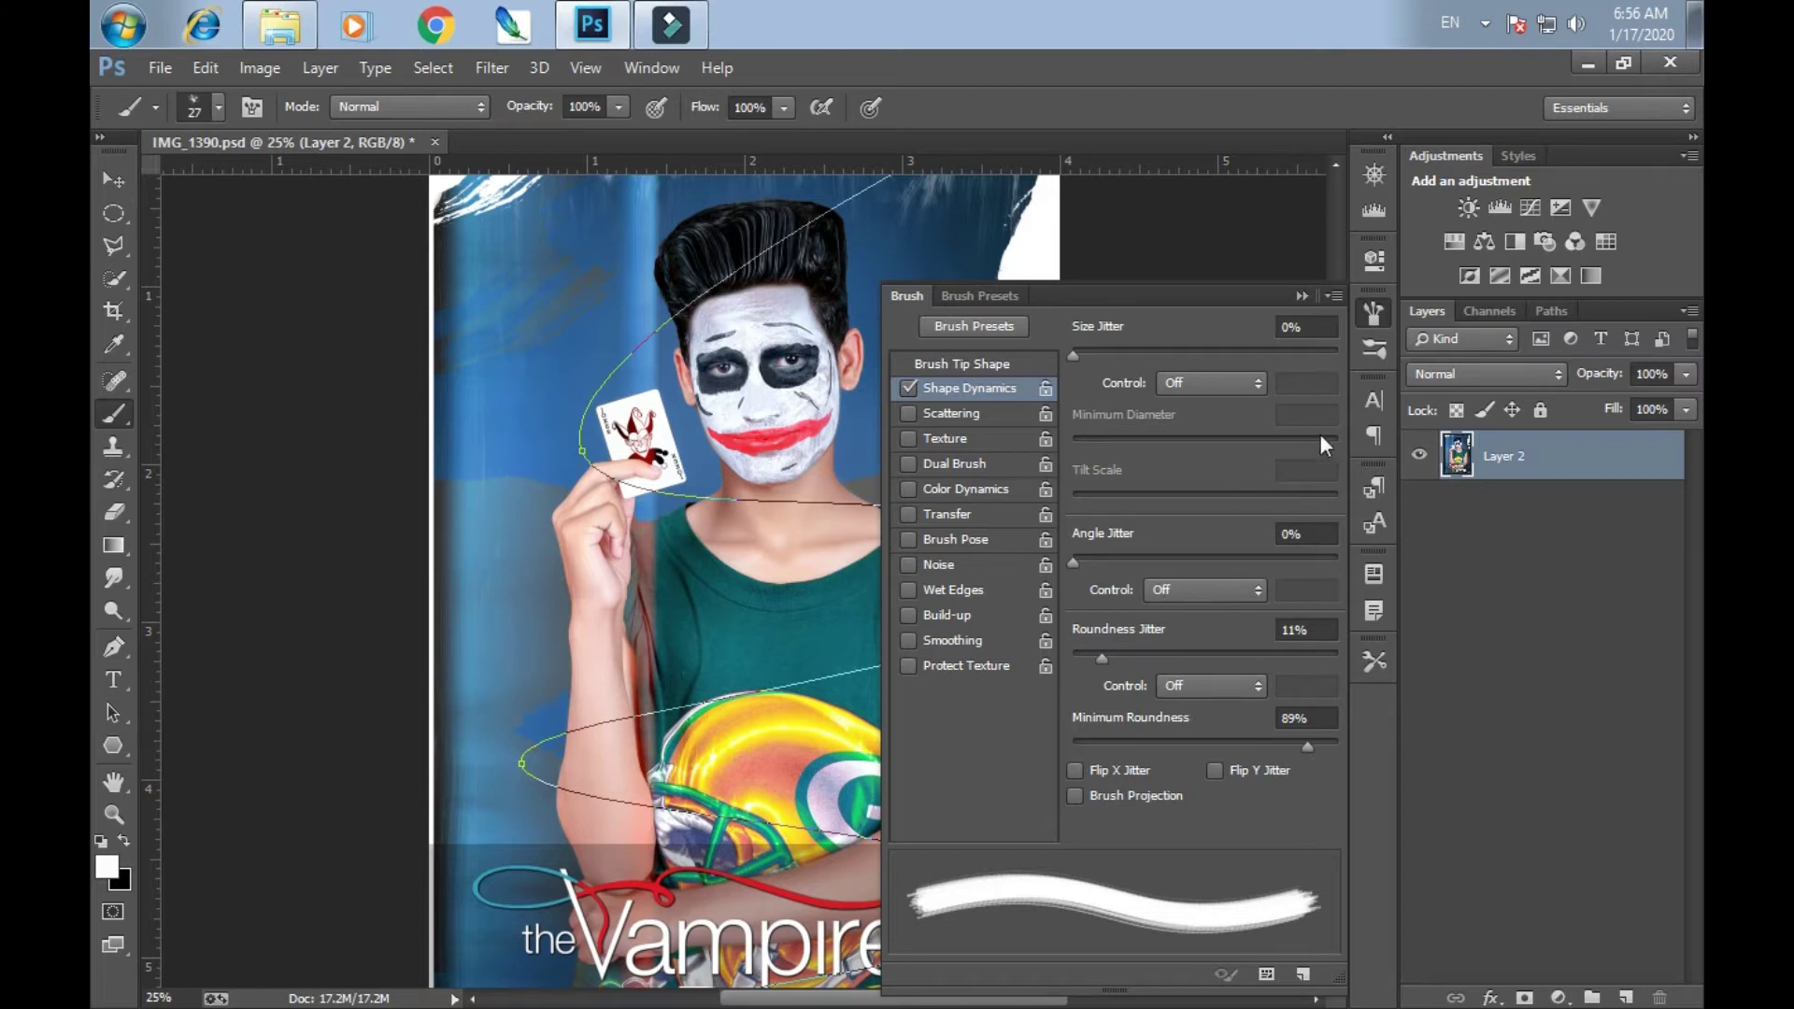
pyautogui.click(1377, 340)
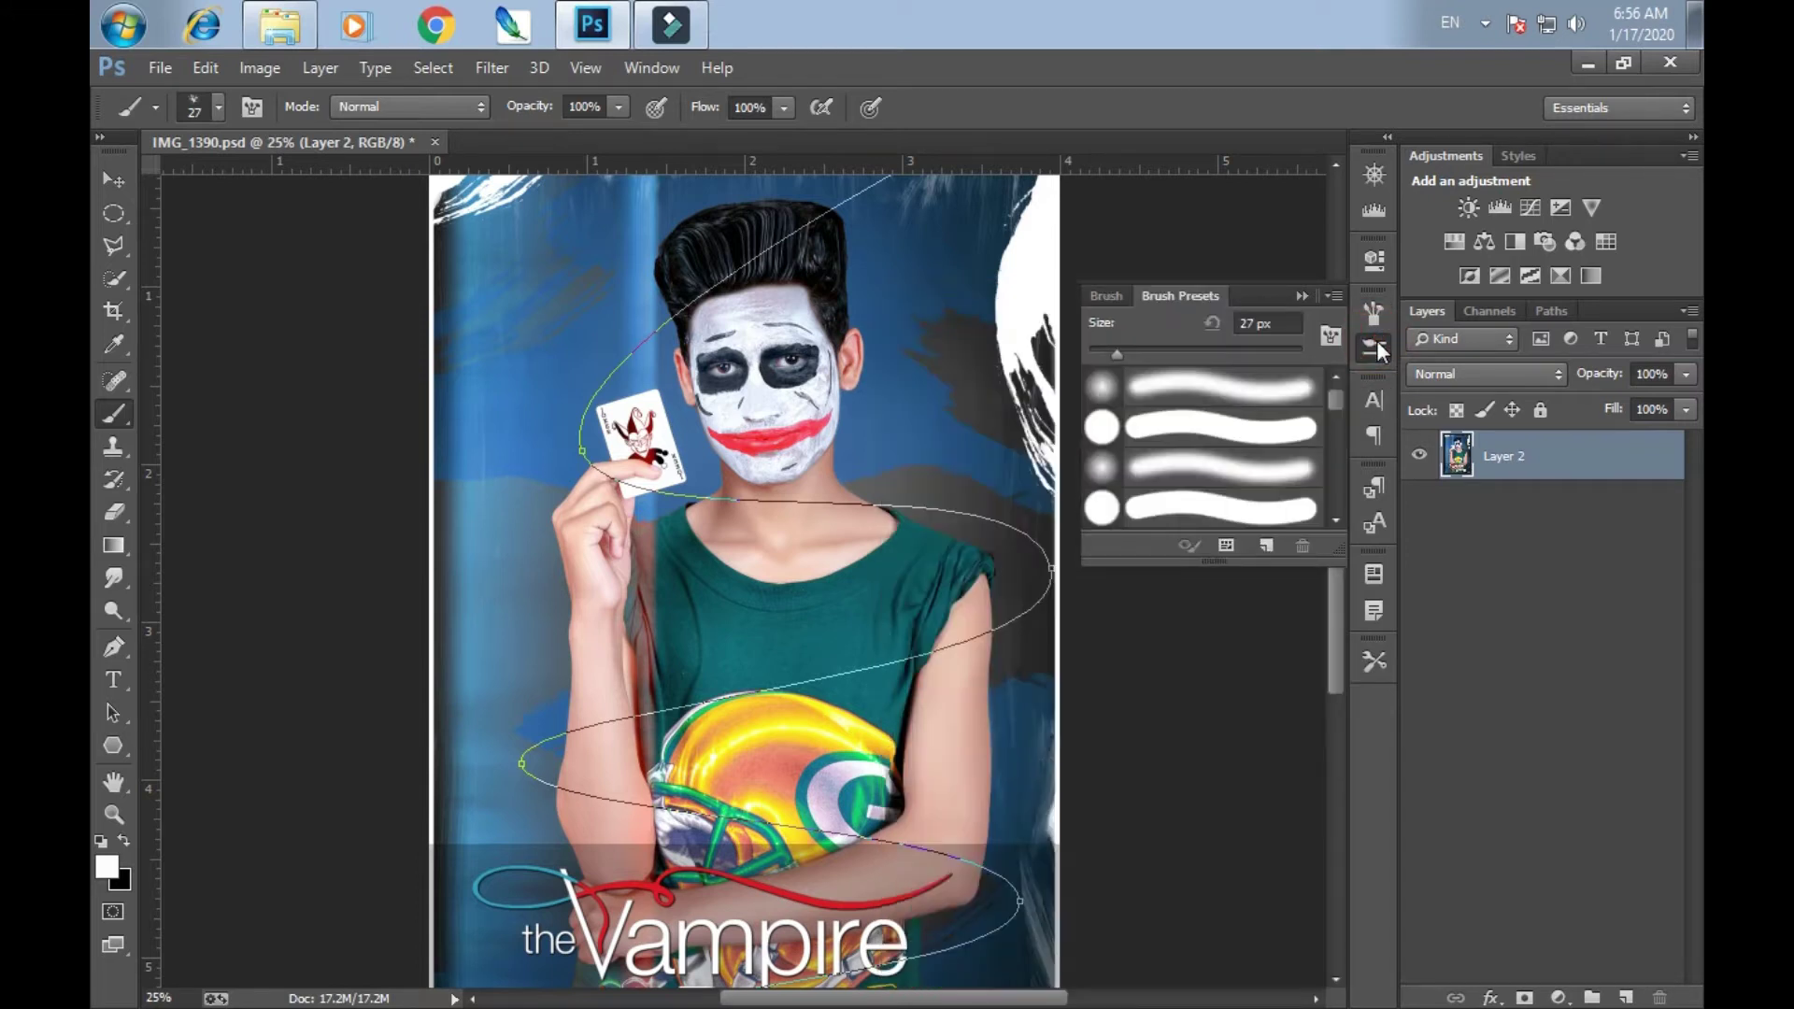
pyautogui.click(1368, 338)
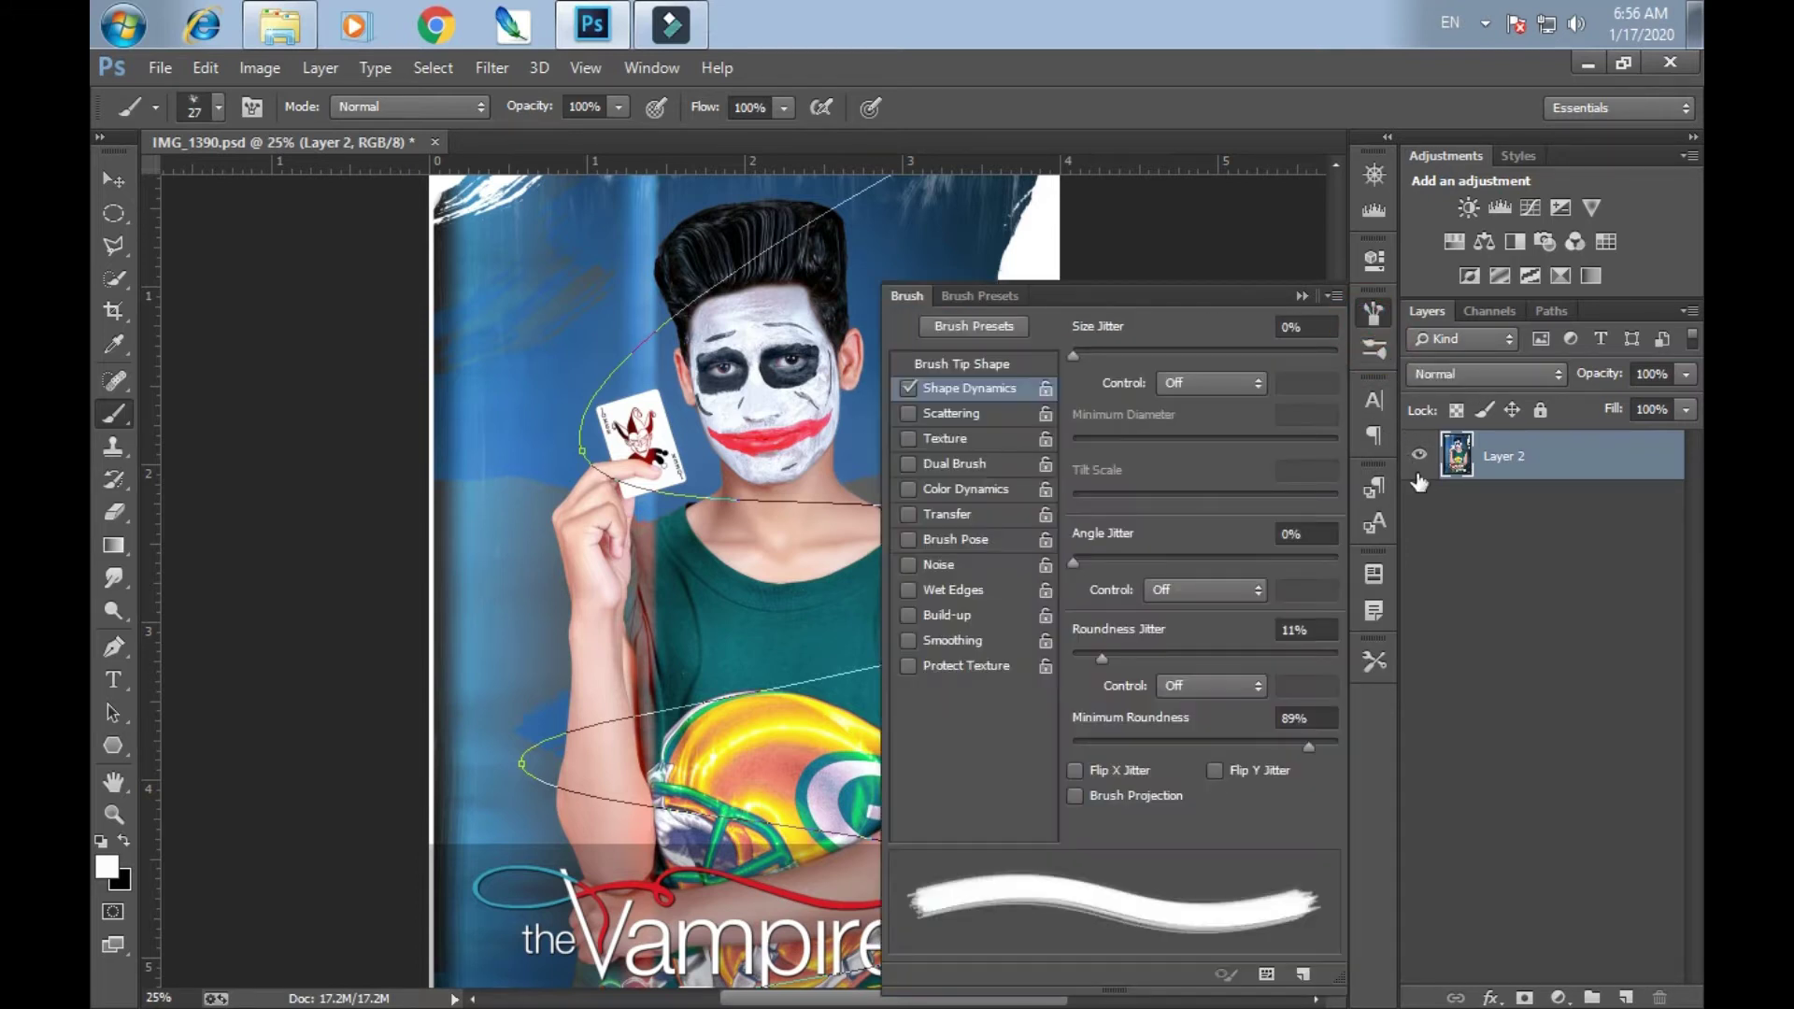
pyautogui.click(1377, 314)
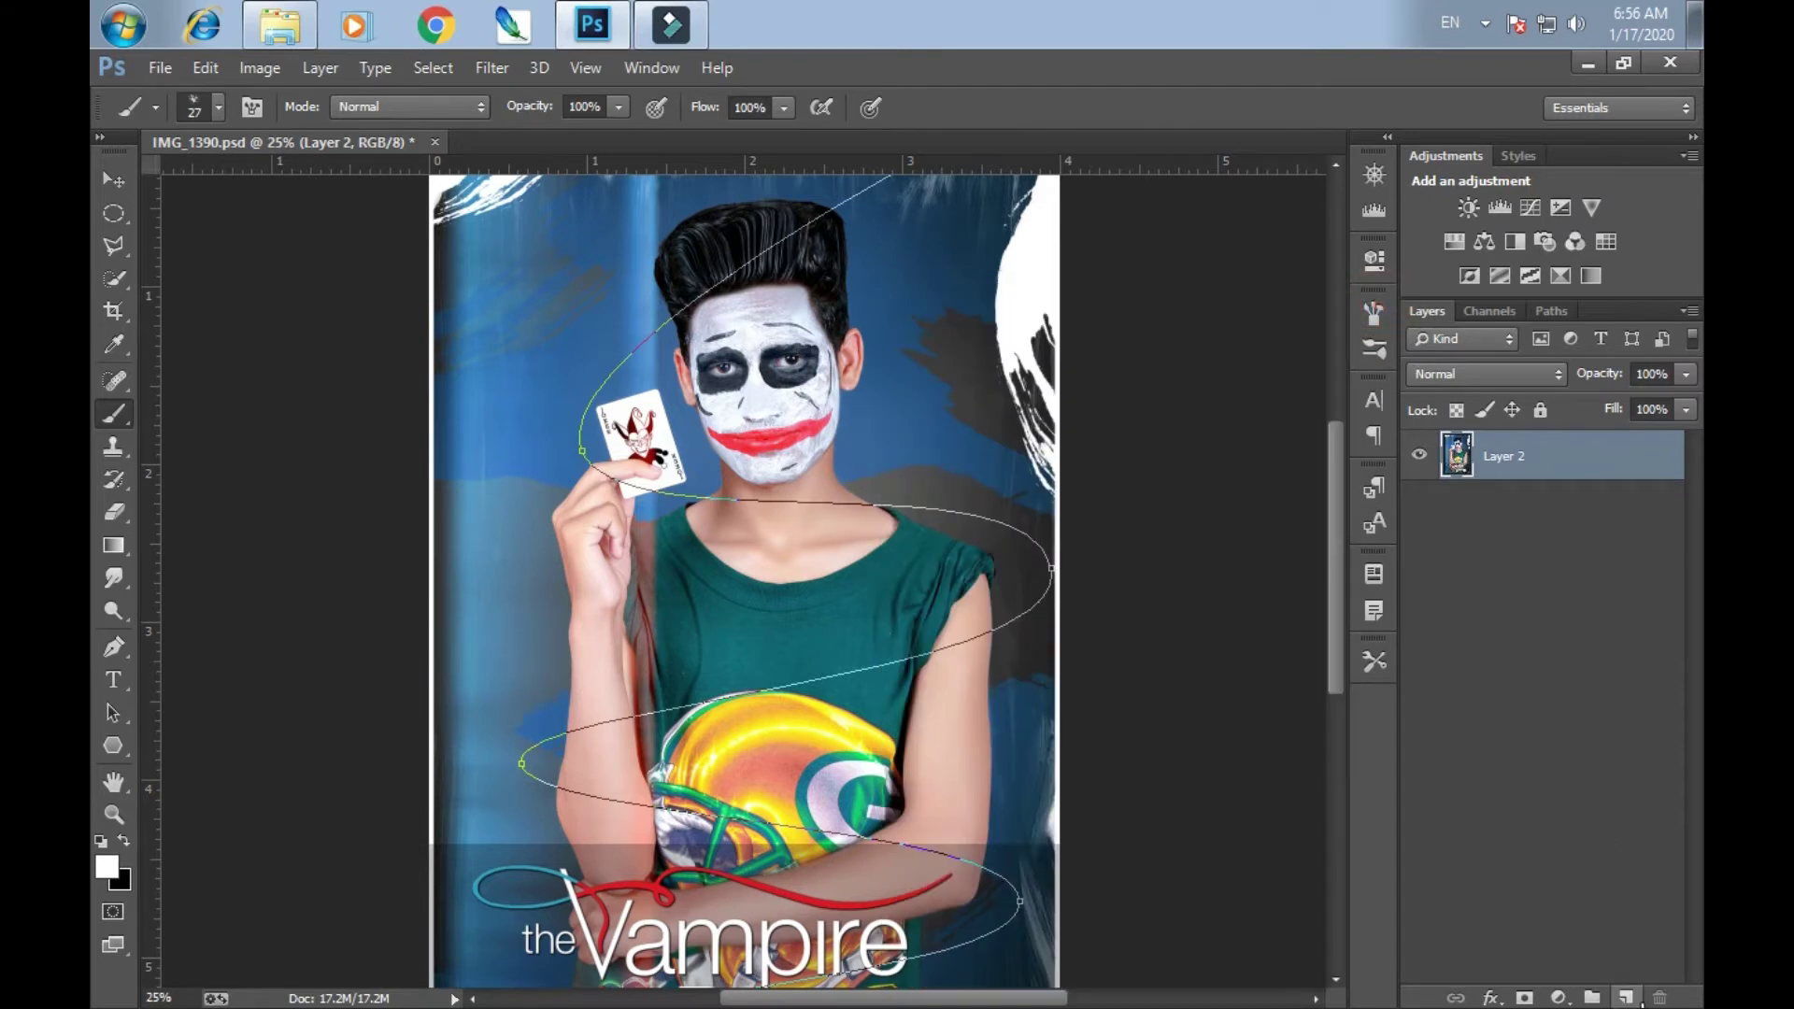
# Add a new layer and stroke the spiral work path with the white brush
pyautogui.click(1626, 998)
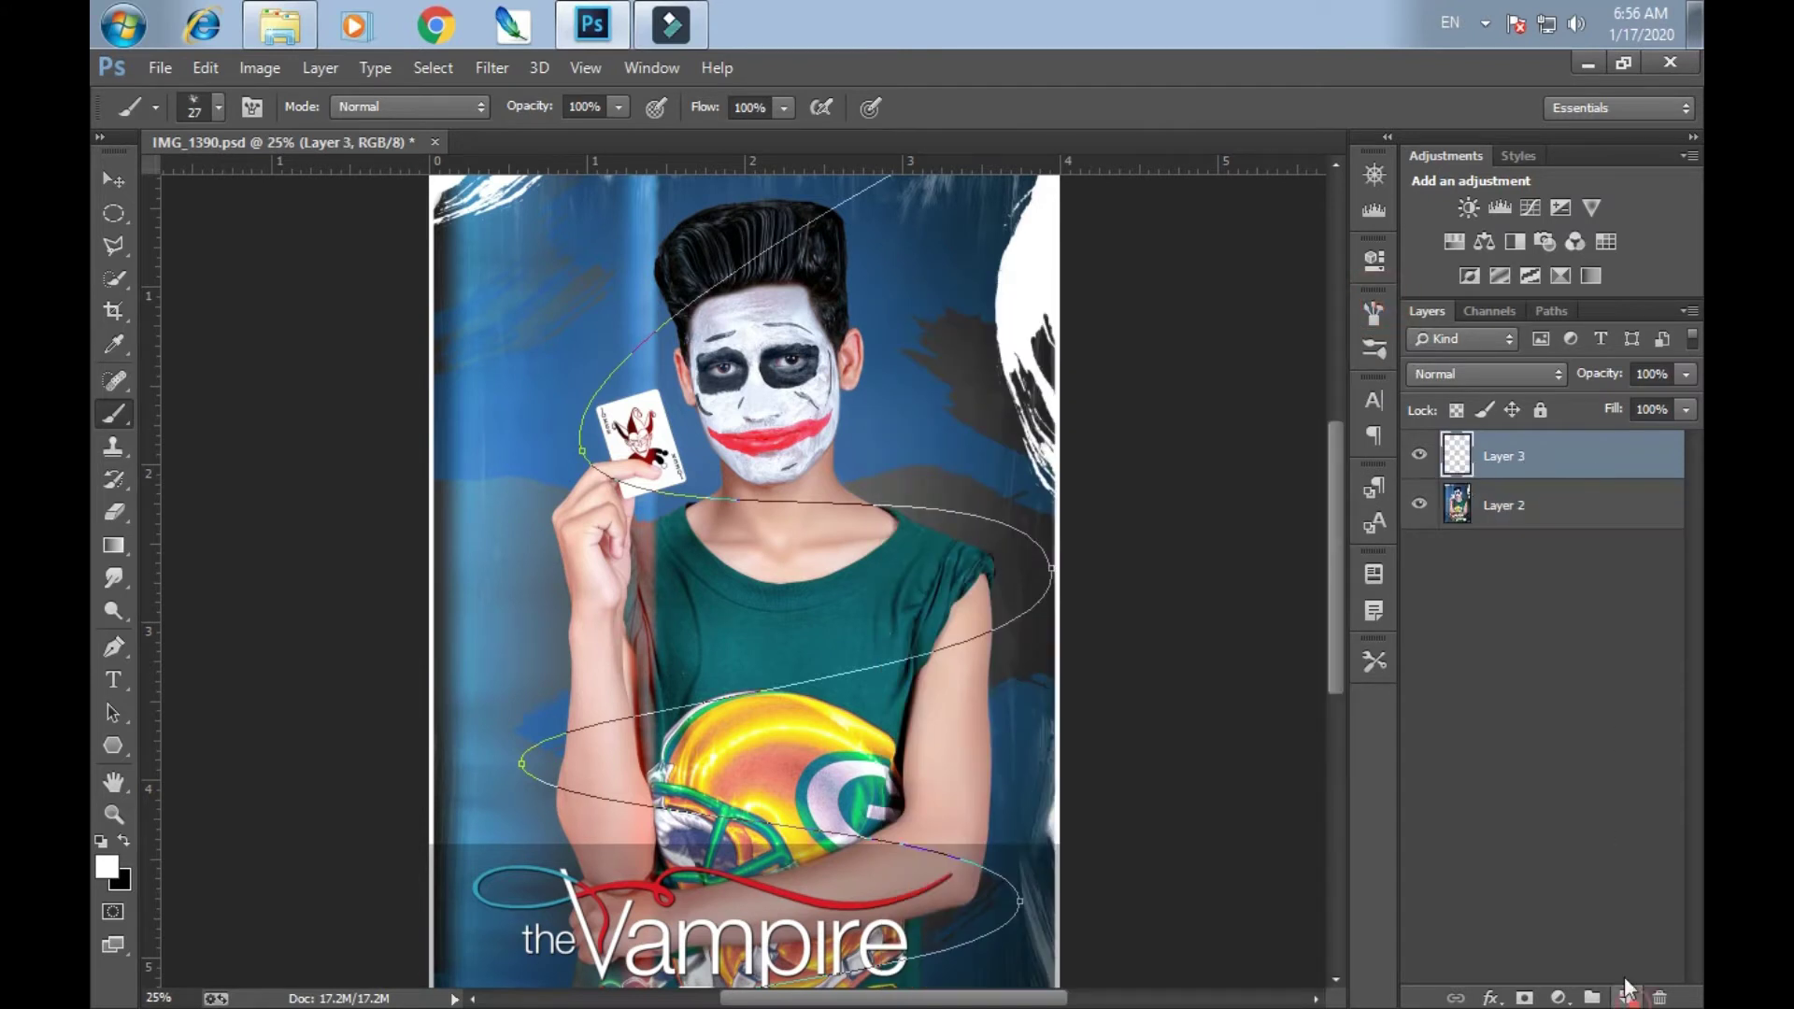
pyautogui.click(1550, 311)
pyautogui.rightClick(1437, 368)
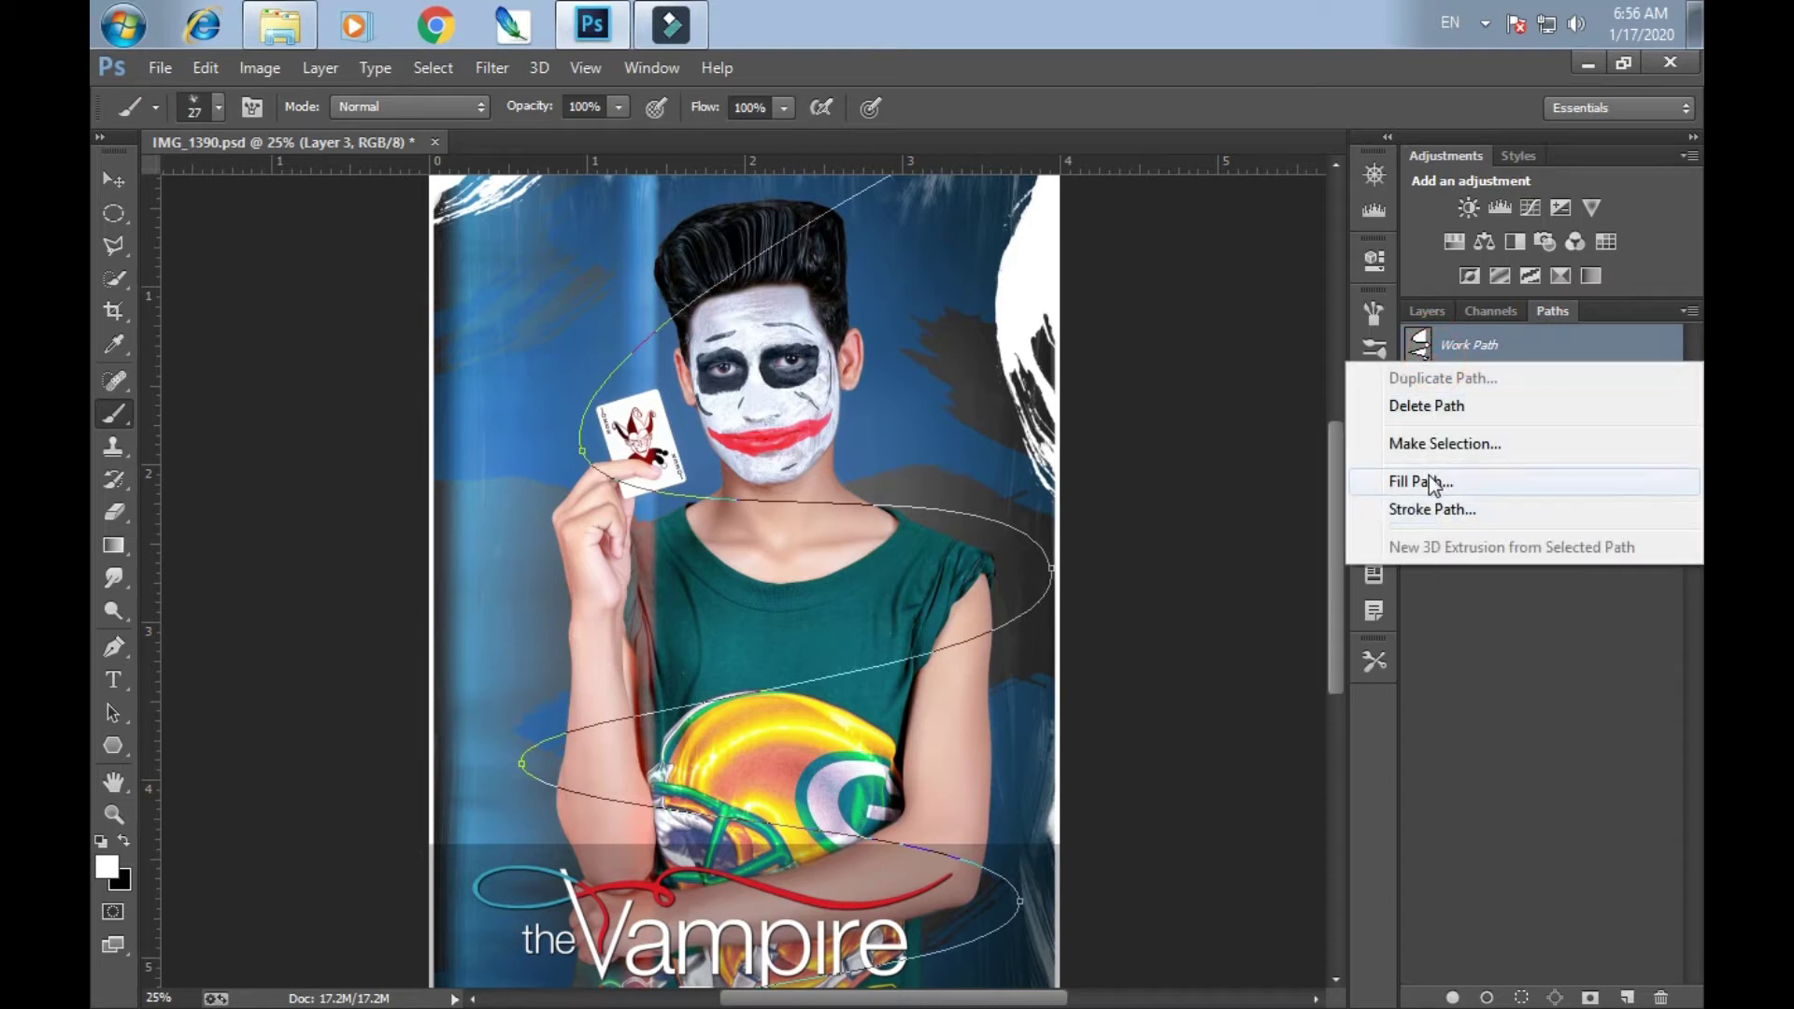
pyautogui.click(1443, 508)
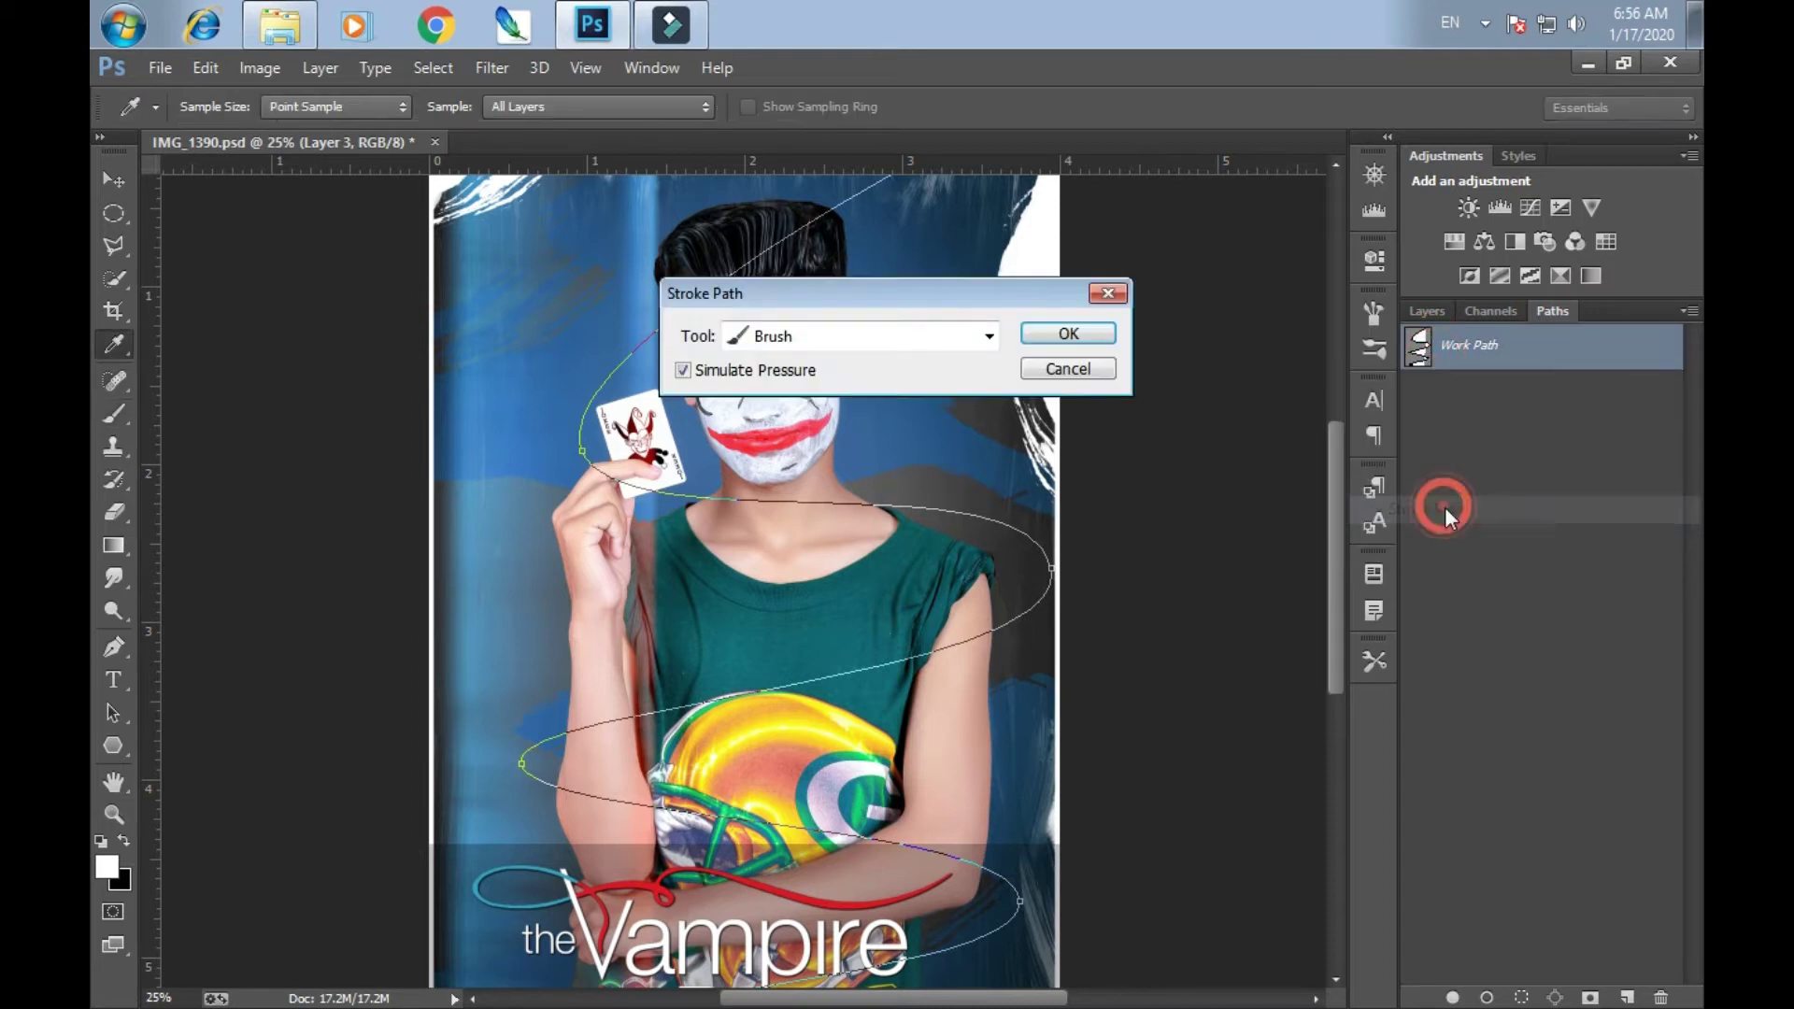
pyautogui.click(1082, 343)
# Delete the Work Path and return to the Layers list
pyautogui.rightClick(1514, 344)
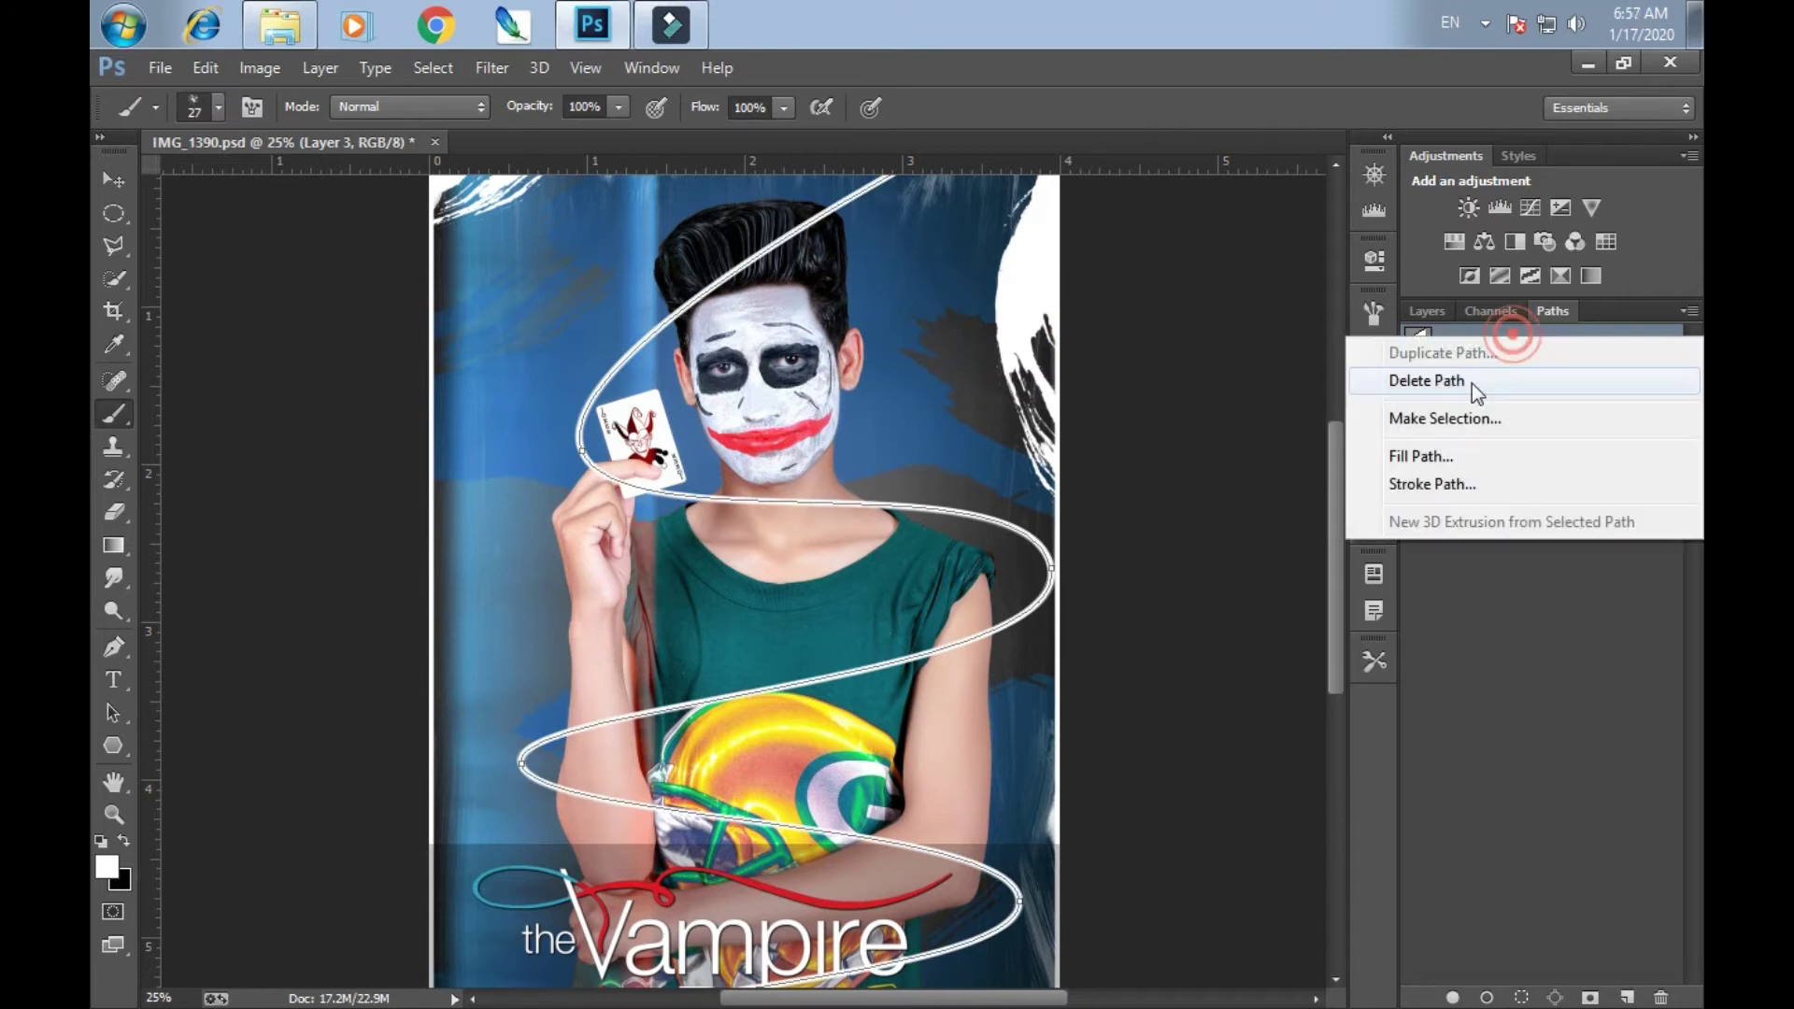
pyautogui.click(1445, 381)
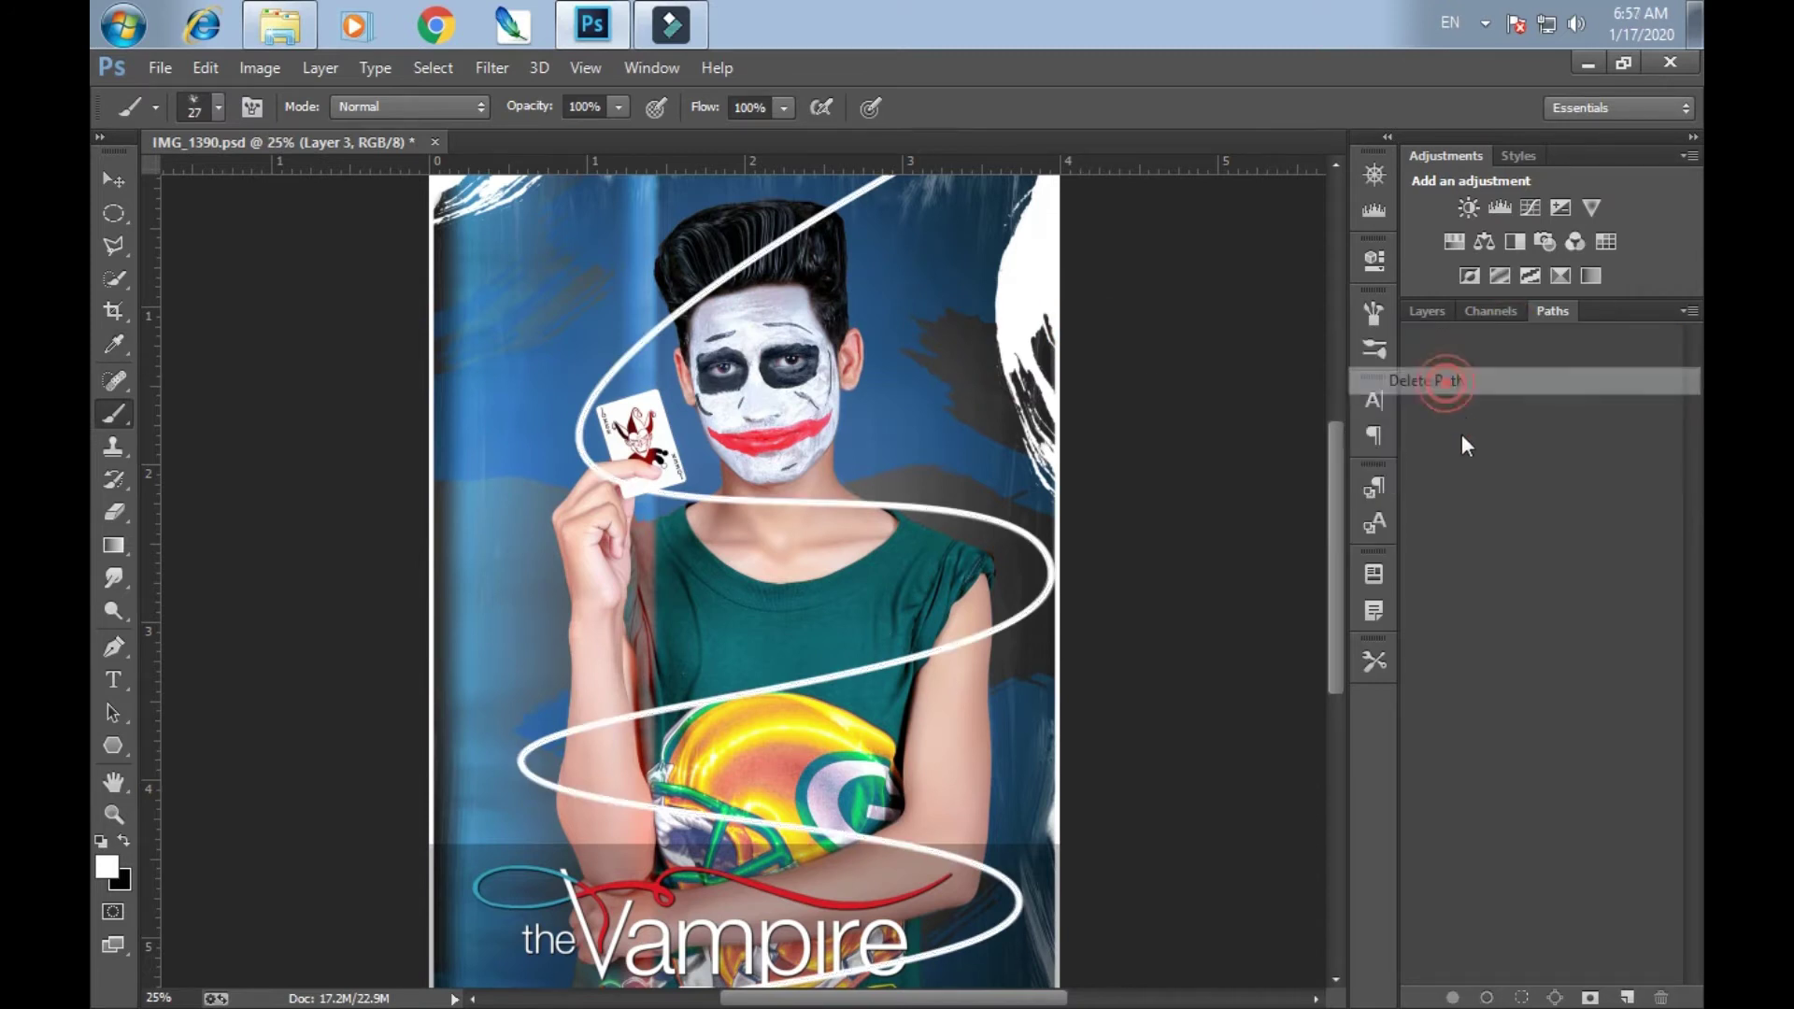
pyautogui.click(1430, 309)
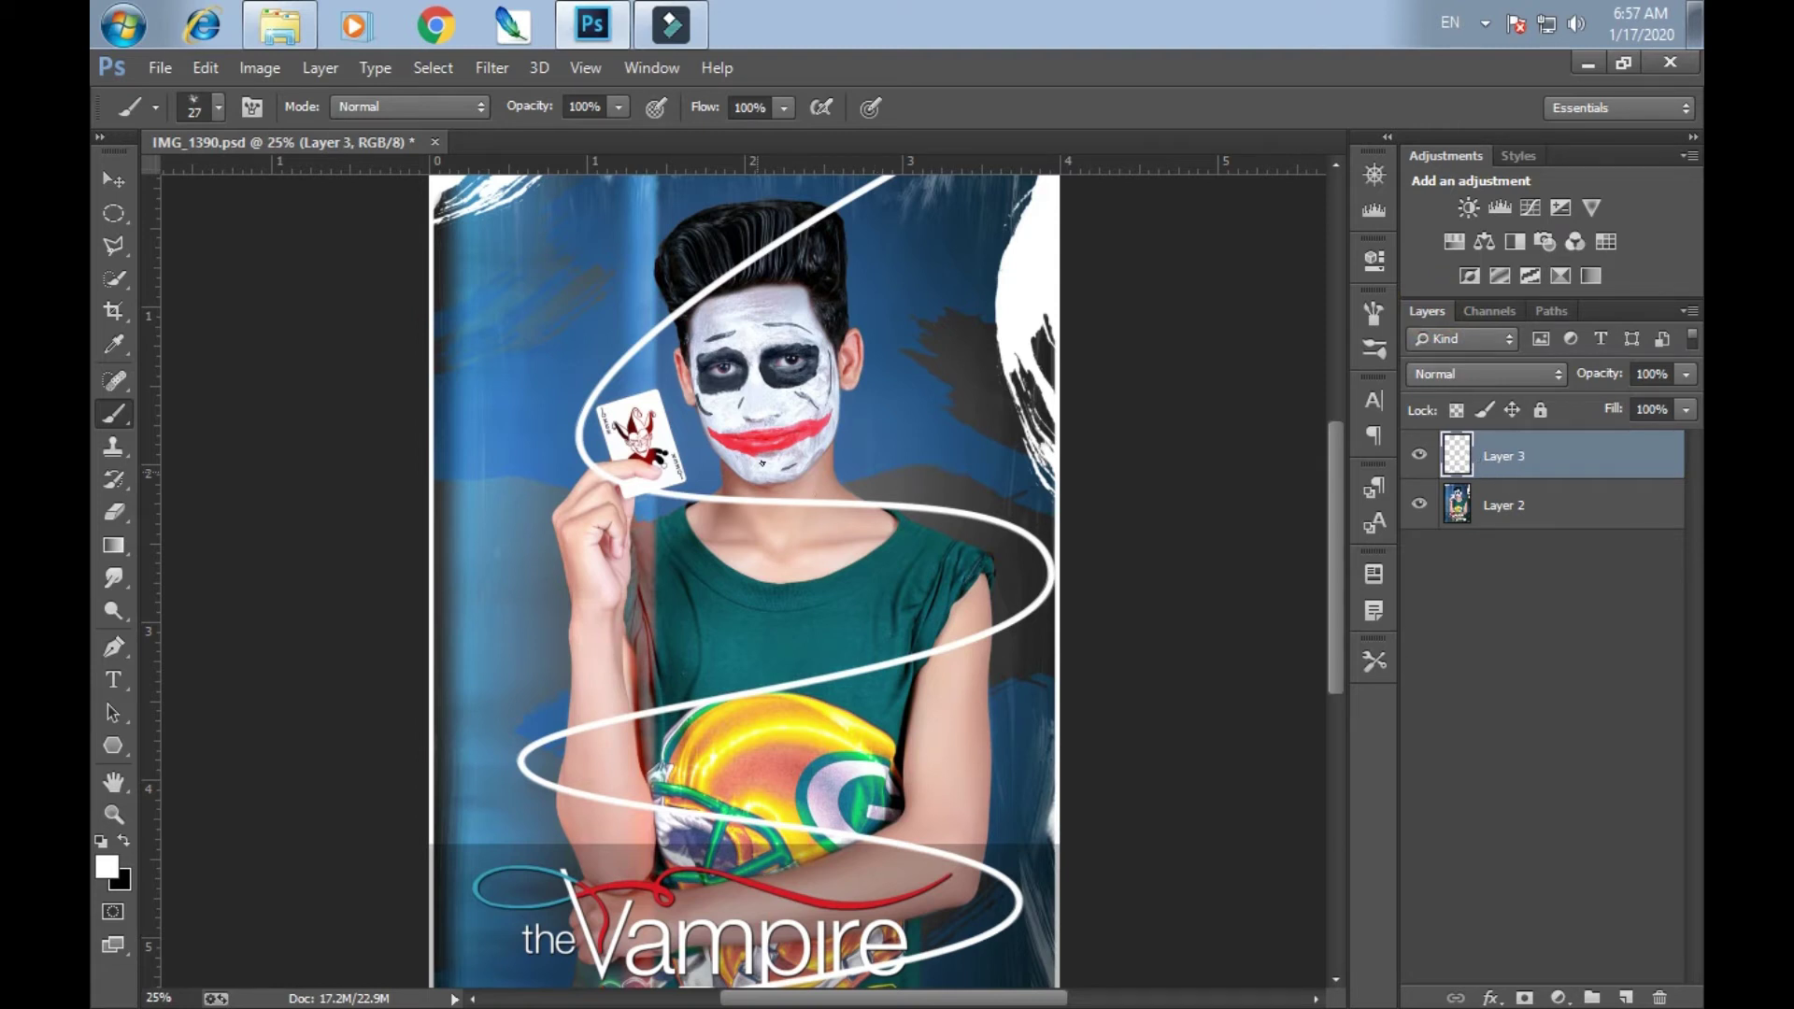
# Zoom in on the face and card, and pick the Quick Selection tool
pyautogui.hotkey('ctrl', '+')
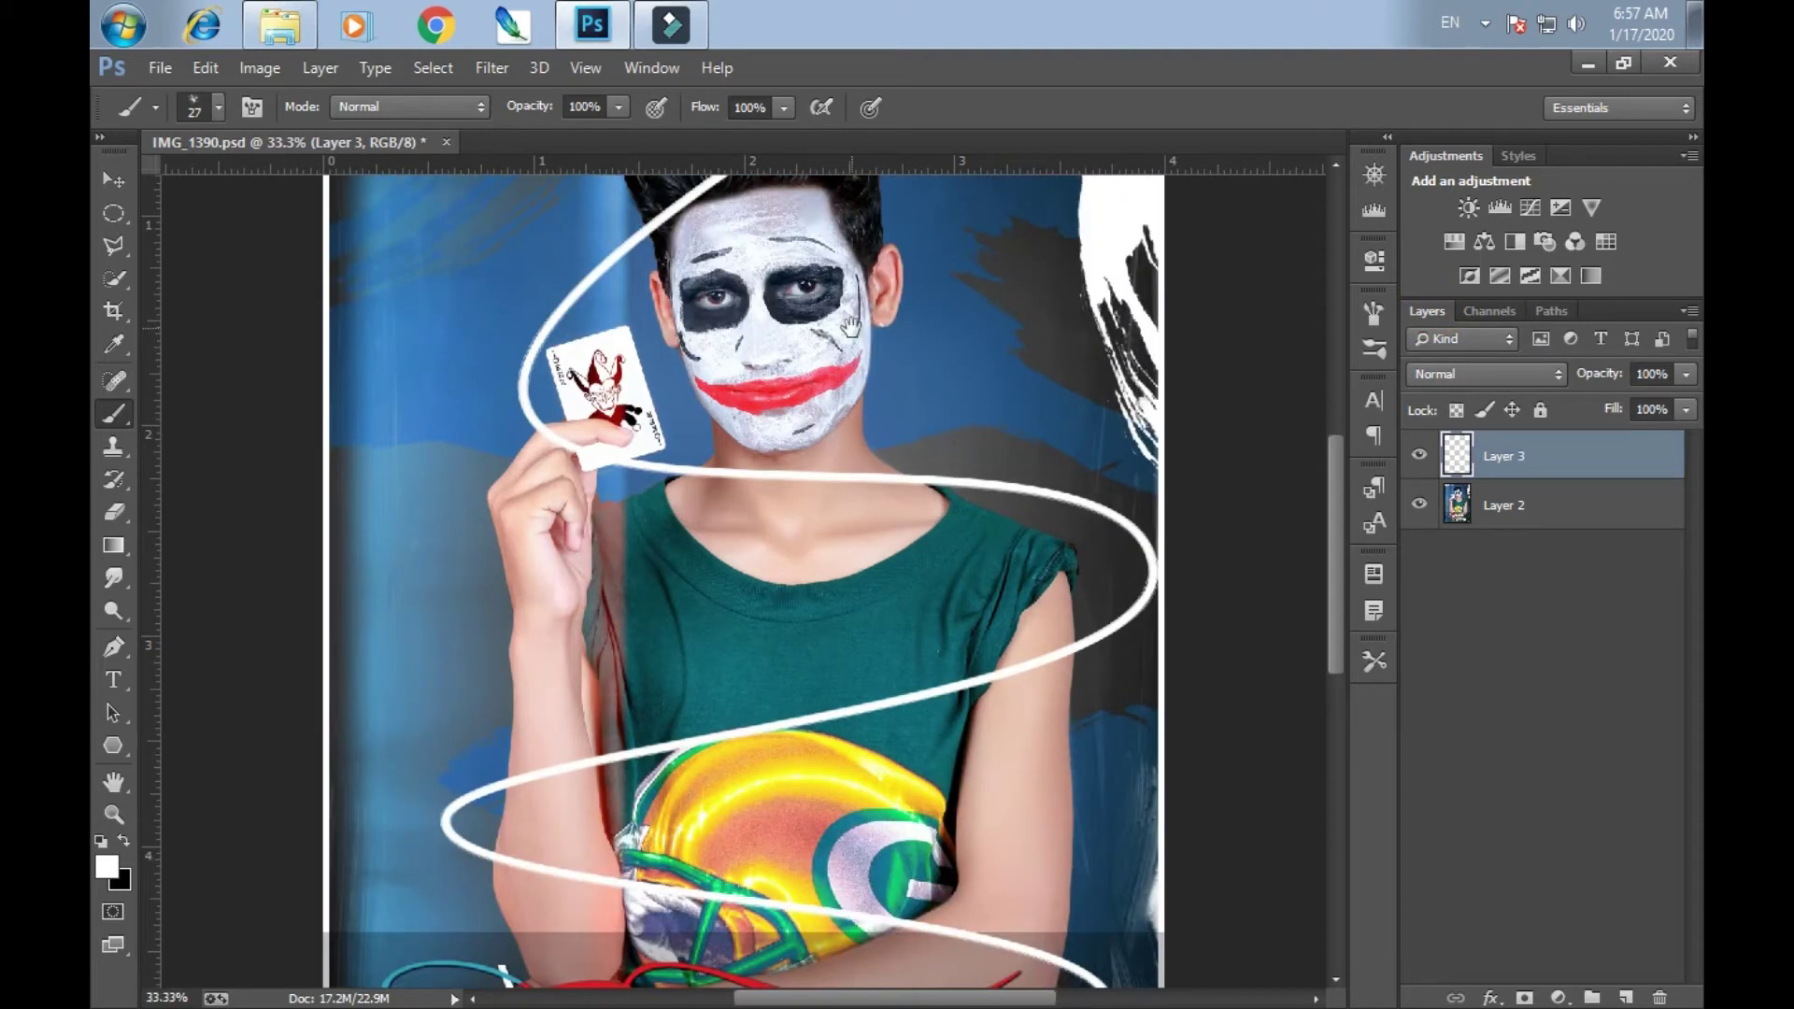
pyautogui.scroll(3, 857, 334)
pyautogui.hotkey('ctrl', '+')
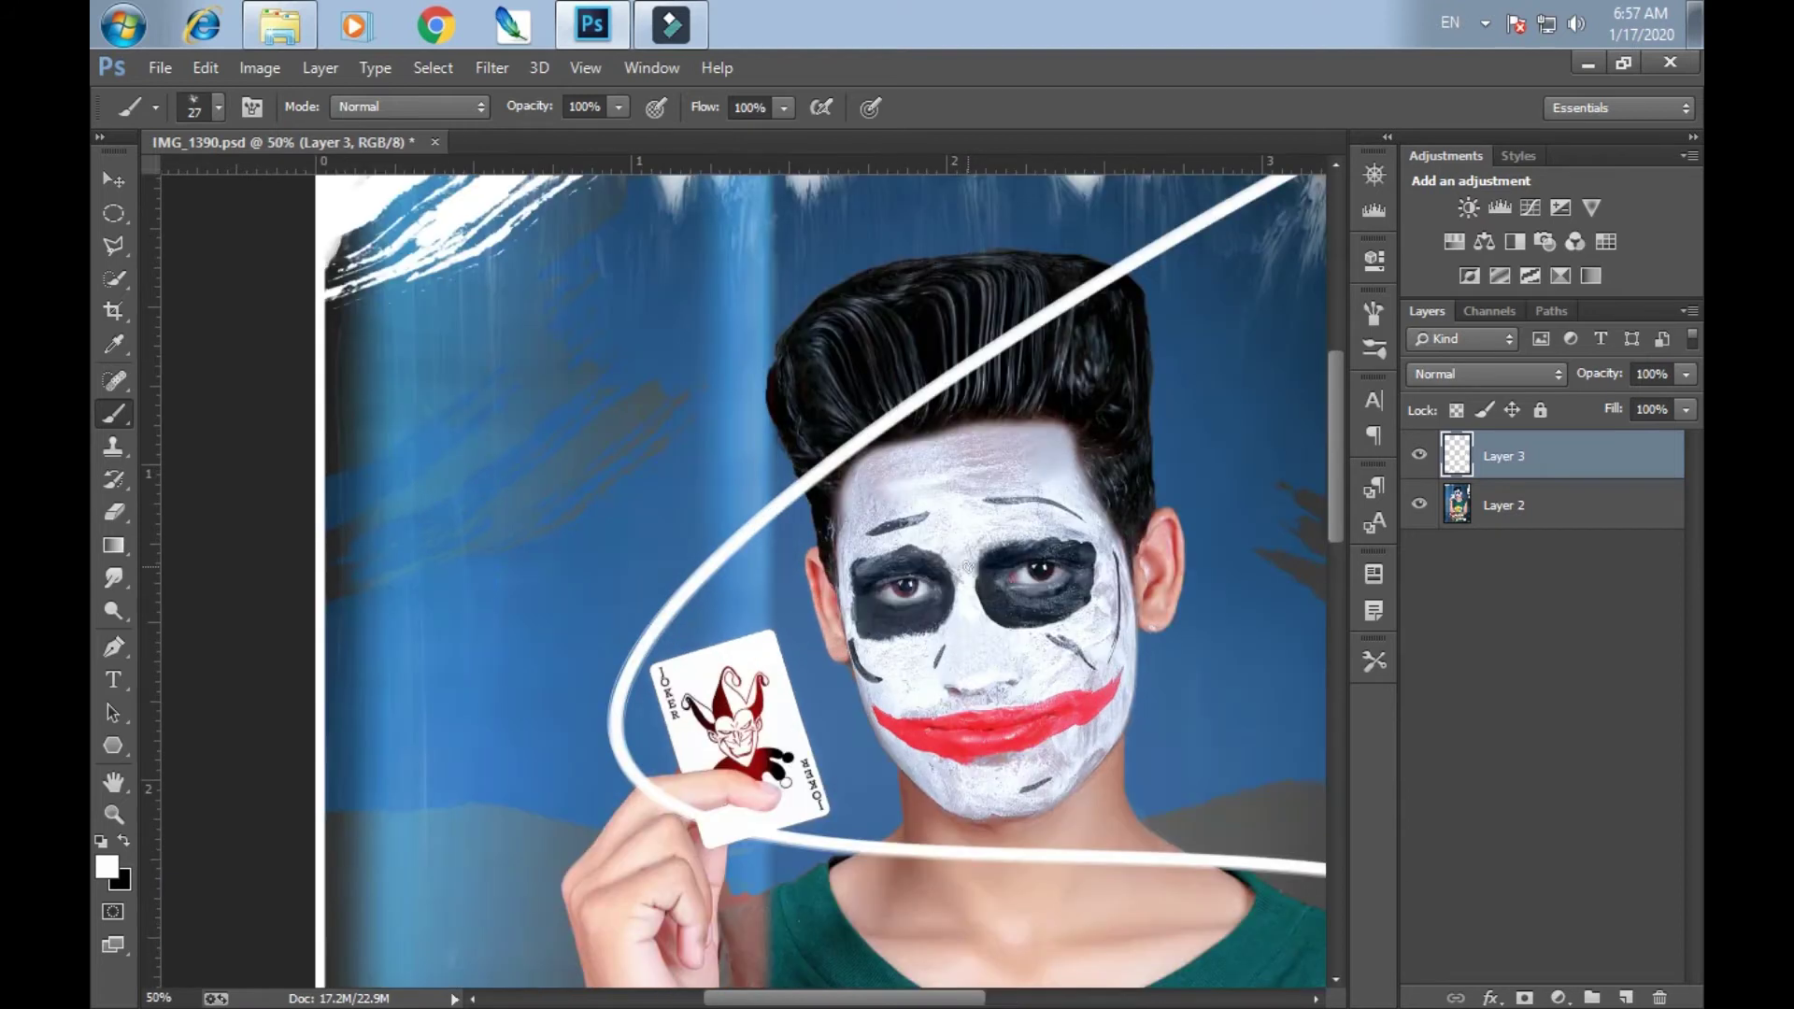
pyautogui.moveTo(1011, 422); pyautogui.dragTo(949, 355)
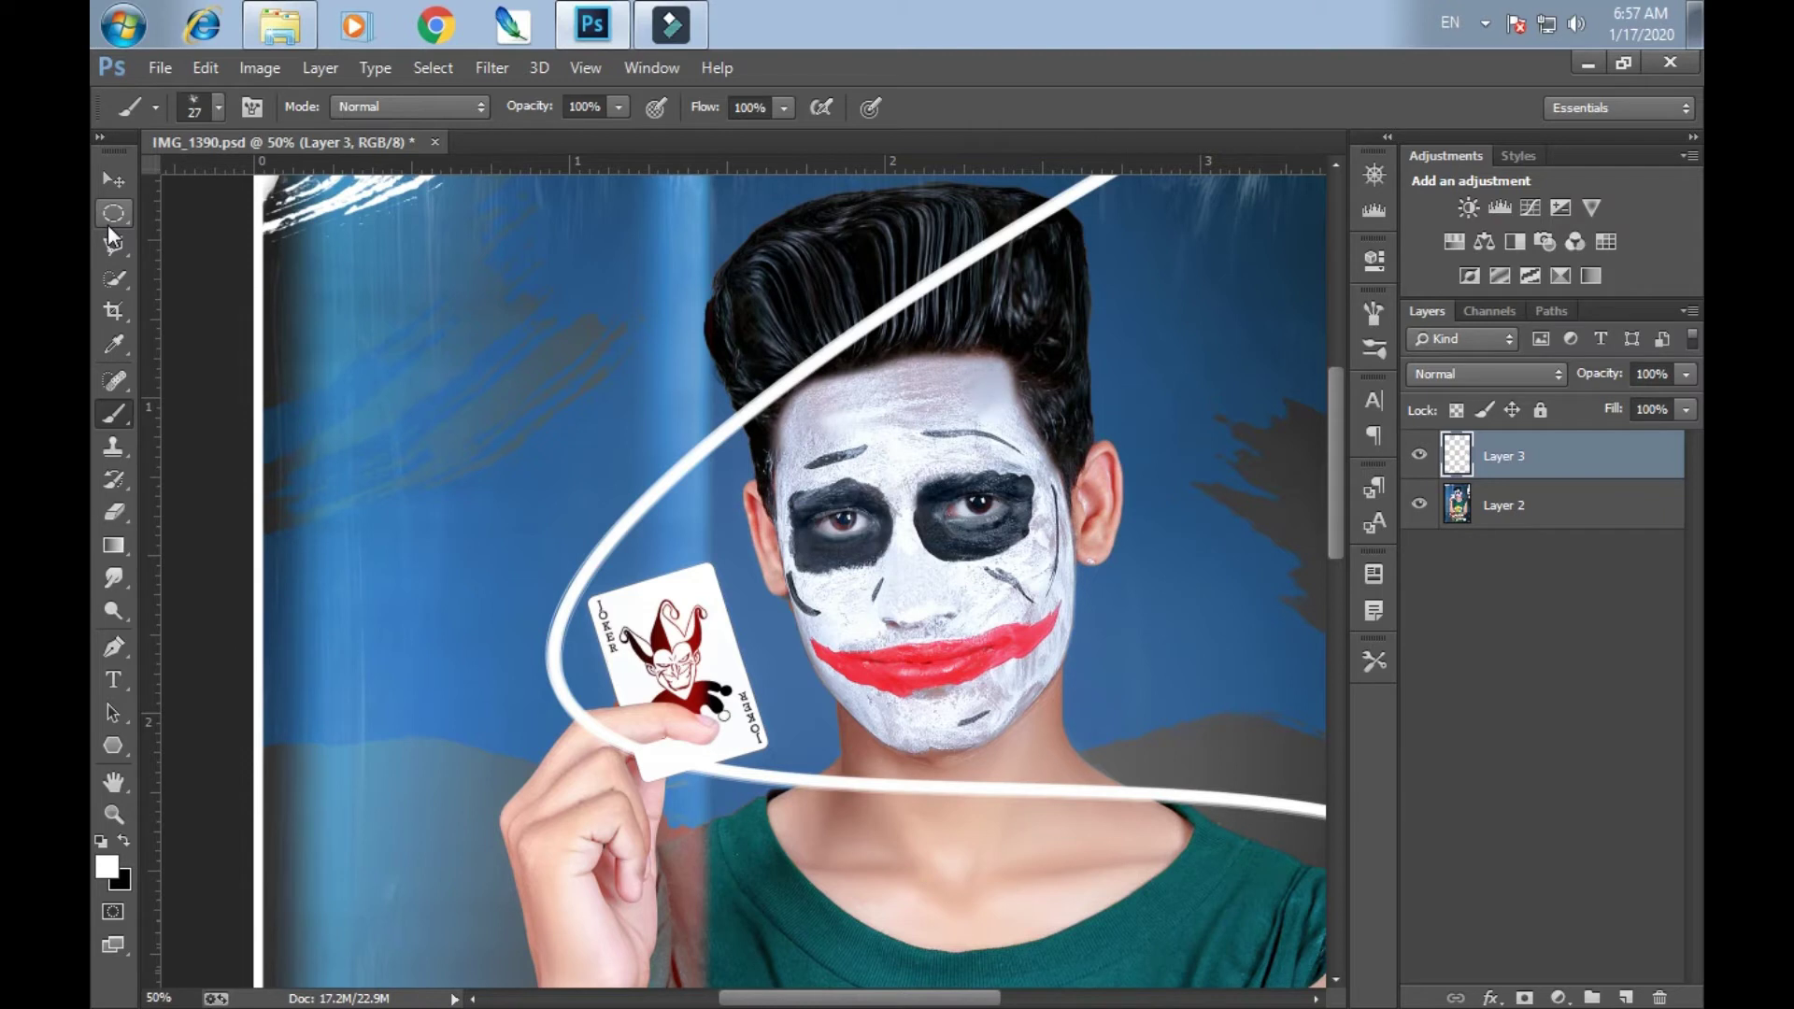
pyautogui.click(113, 381)
pyautogui.click(113, 277)
pyautogui.click(266, 278)
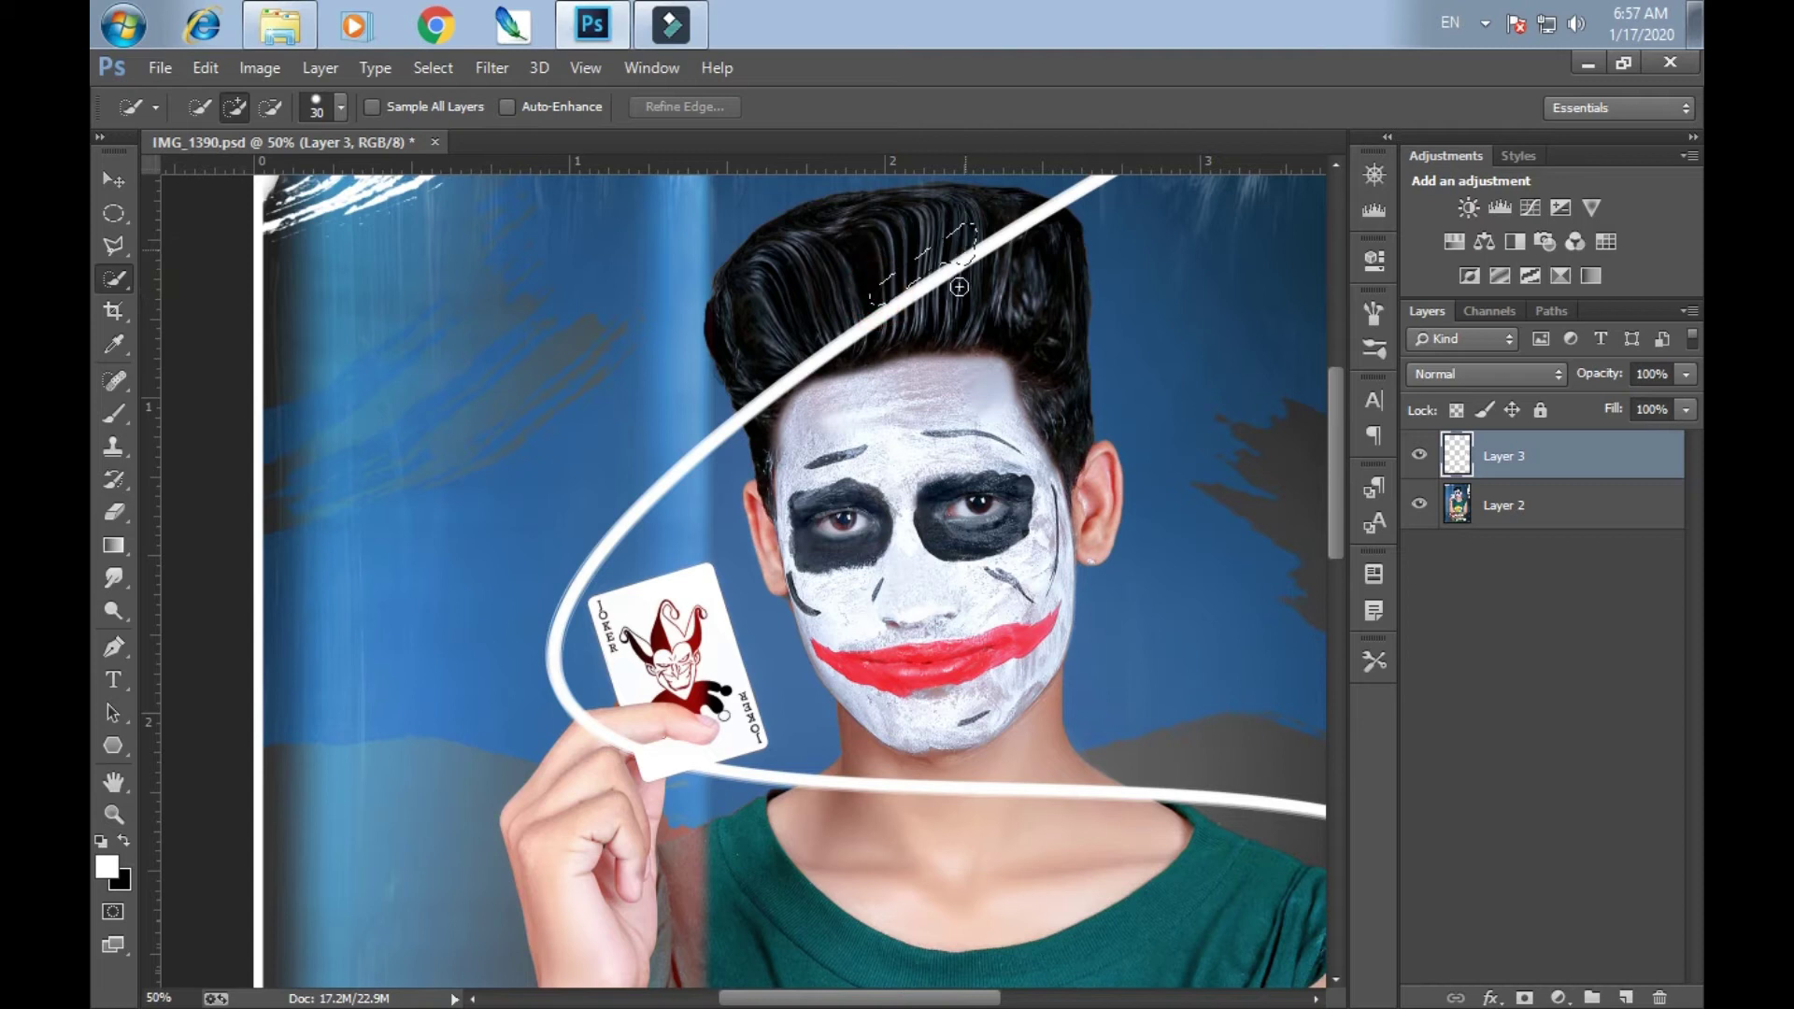
# On Layer 2, brush-select the man's hair, forehead, face, neck and arms
pyautogui.moveTo(958, 287); pyautogui.dragTo(989, 448)
pyautogui.click(1492, 505)
pyautogui.moveTo(912, 329)
pyautogui.mouseDown()
pyautogui.moveTo(768, 332)
pyautogui.moveTo(1066, 367)
pyautogui.mouseUp()
pyautogui.scroll(-2, 1066, 367)
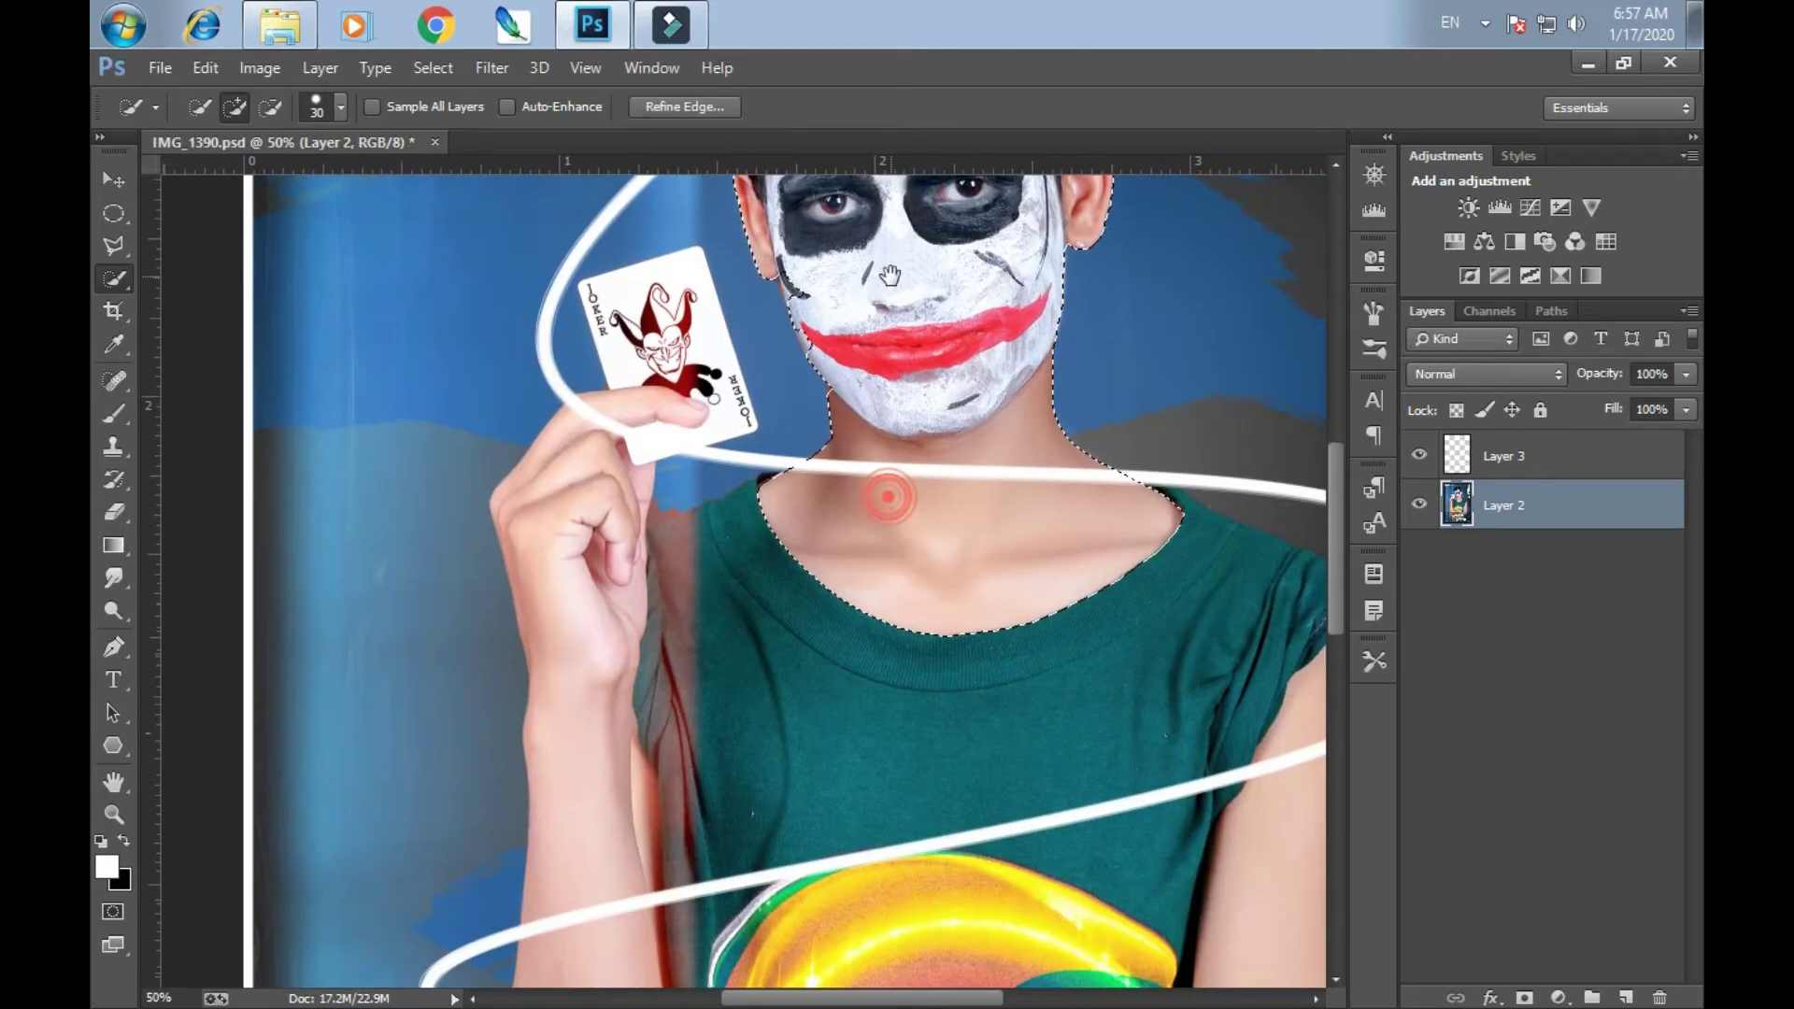
pyautogui.scroll(-3, 1066, 366)
pyautogui.moveTo(880, 497); pyautogui.dragTo(1143, 523)
pyautogui.scroll(-2, 1144, 425)
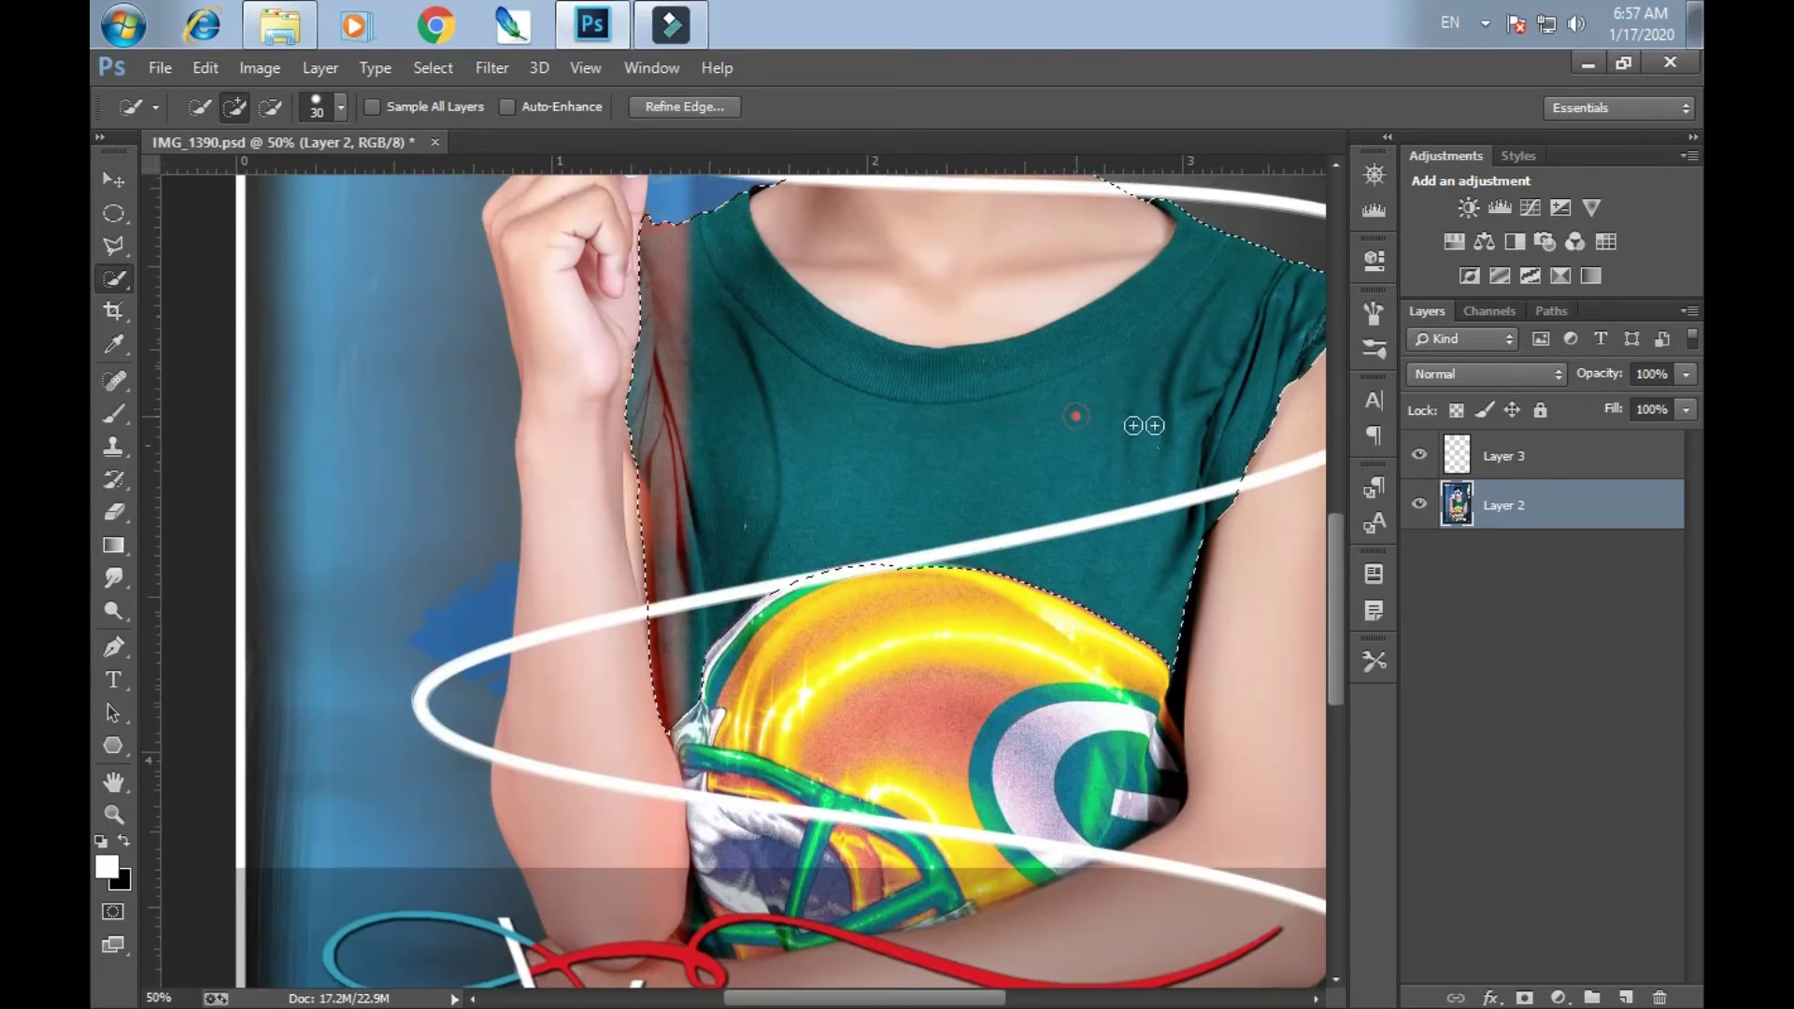
pyautogui.moveTo(654, 673); pyautogui.dragTo(641, 412)
pyautogui.scroll(-3, 949, 517)
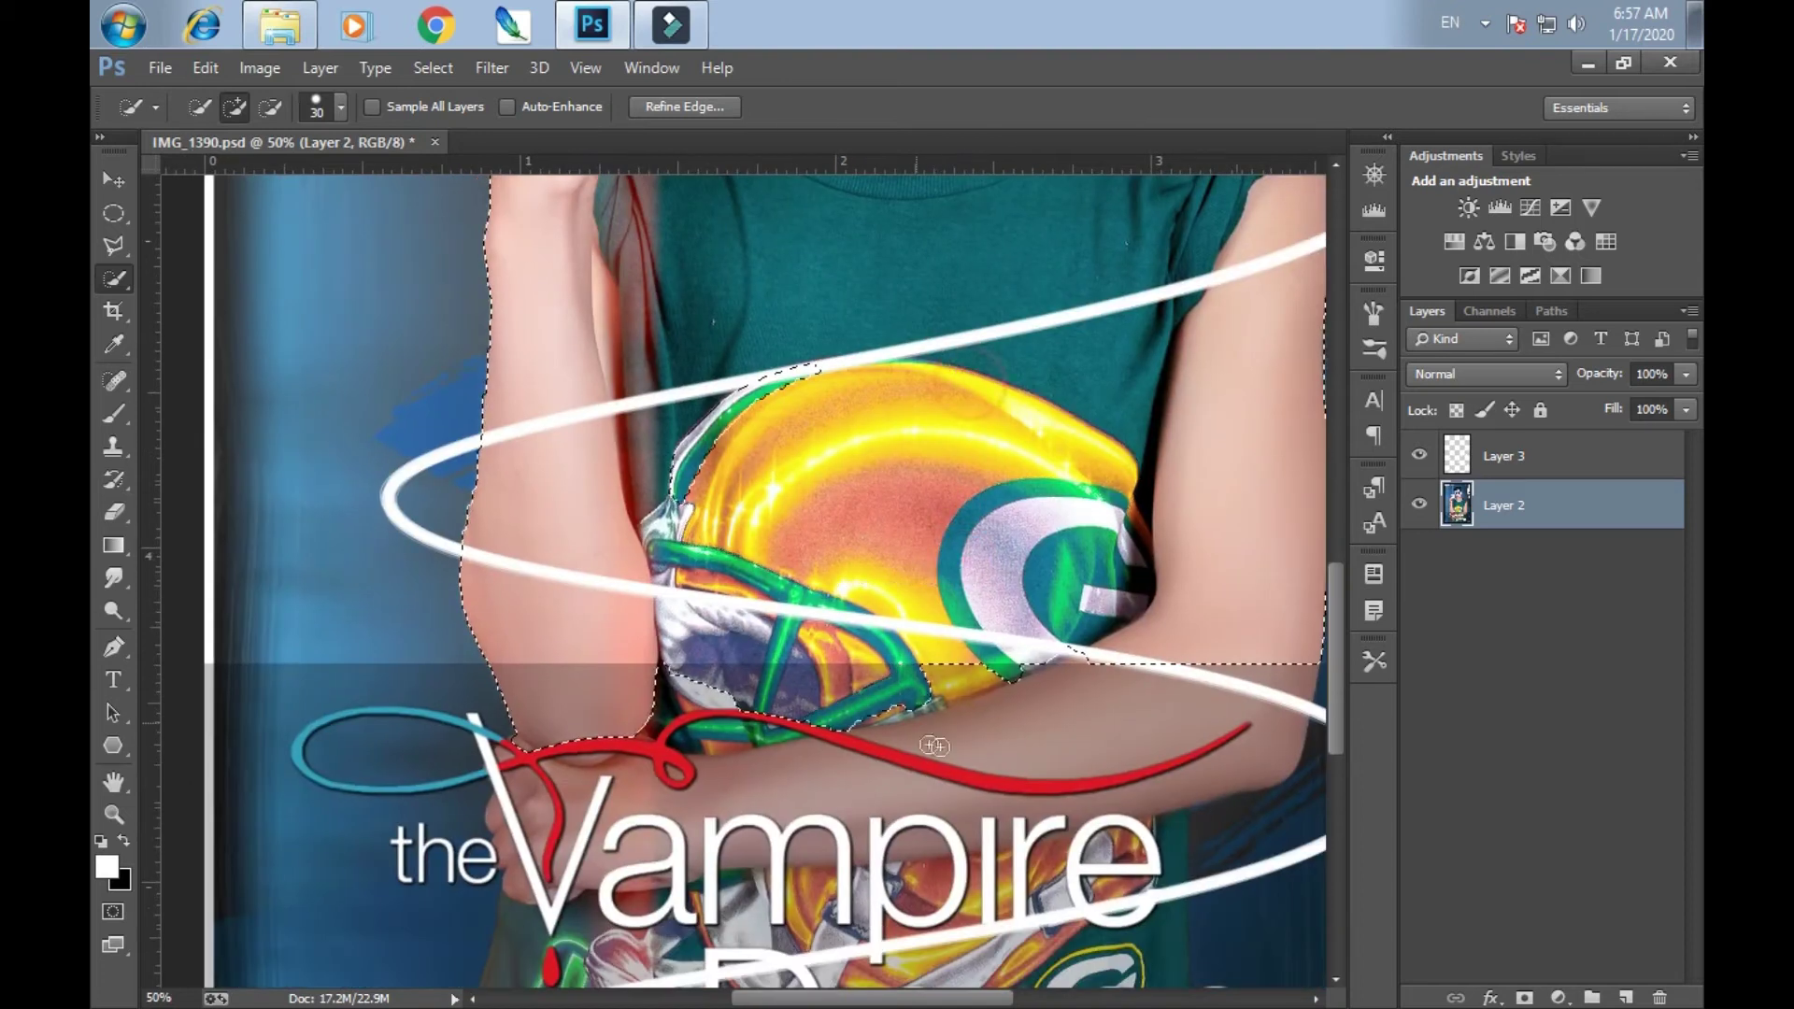
pyautogui.scroll(-3, 935, 746)
pyautogui.moveTo(934, 745); pyautogui.dragTo(1060, 787)
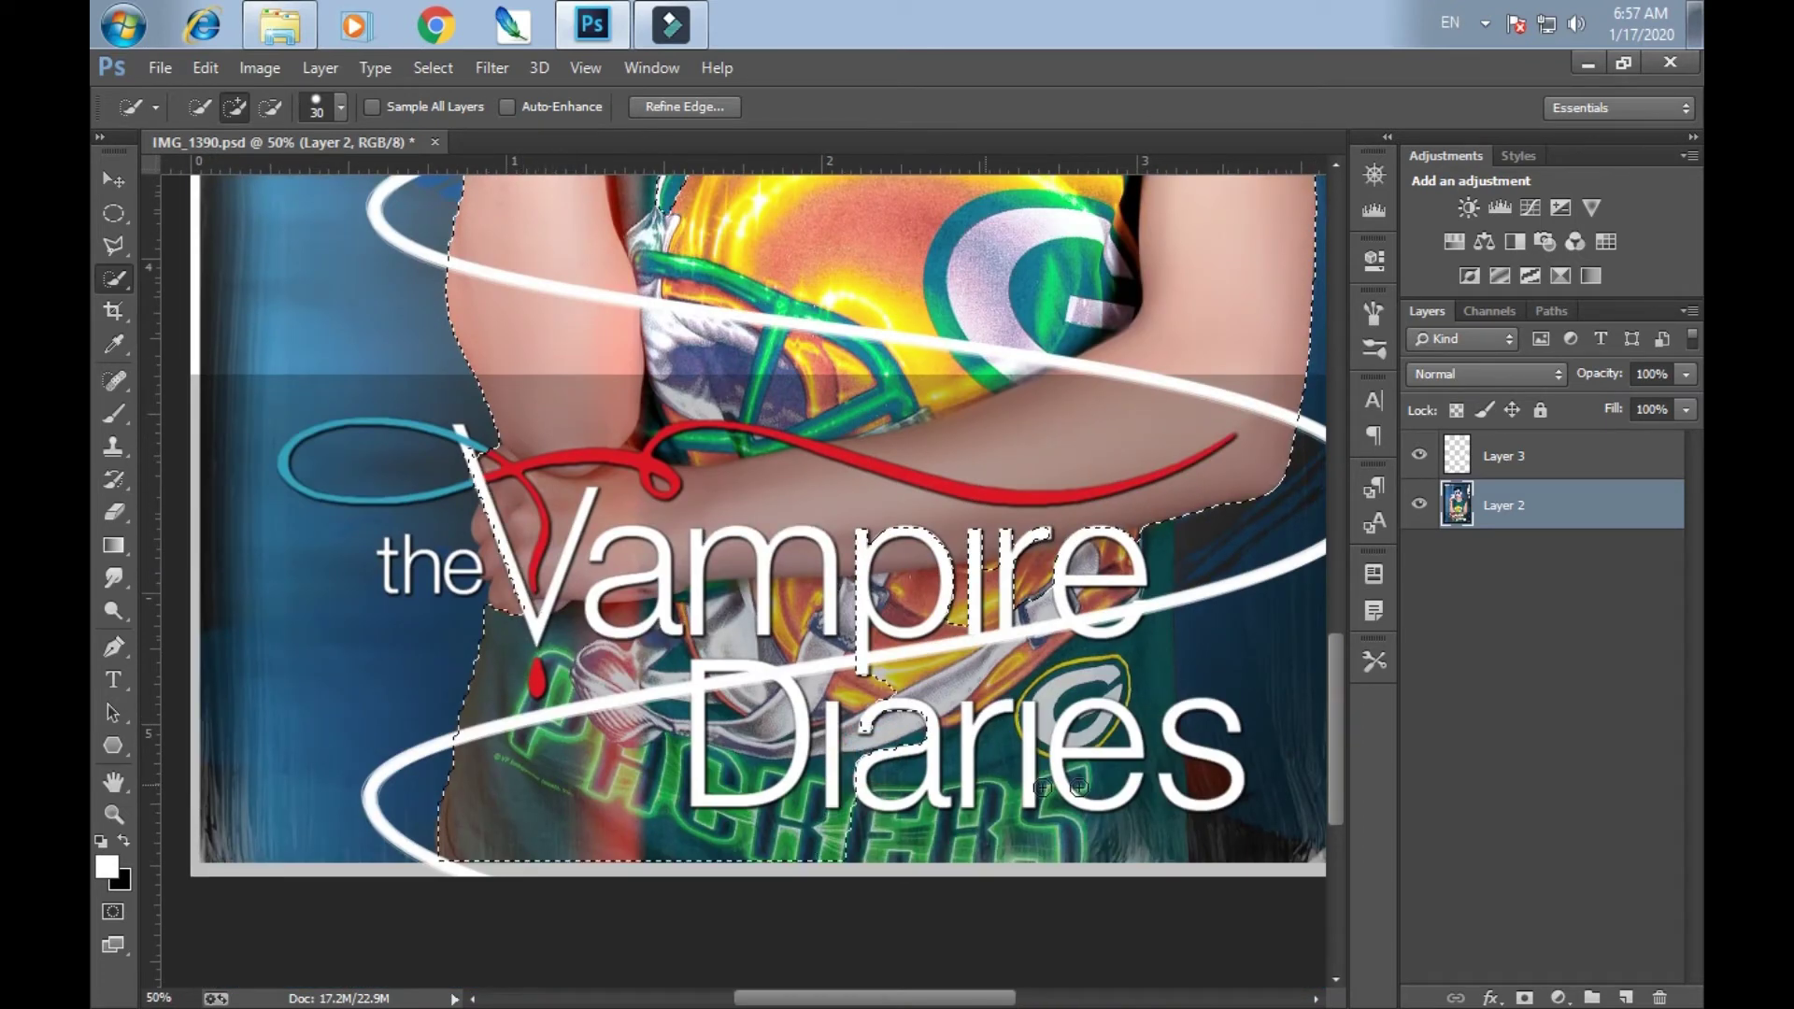
# Add the Vampire title letters and shirt to the selection, then erase the swirl across the neck
pyautogui.hscroll(3, 1009, 461)
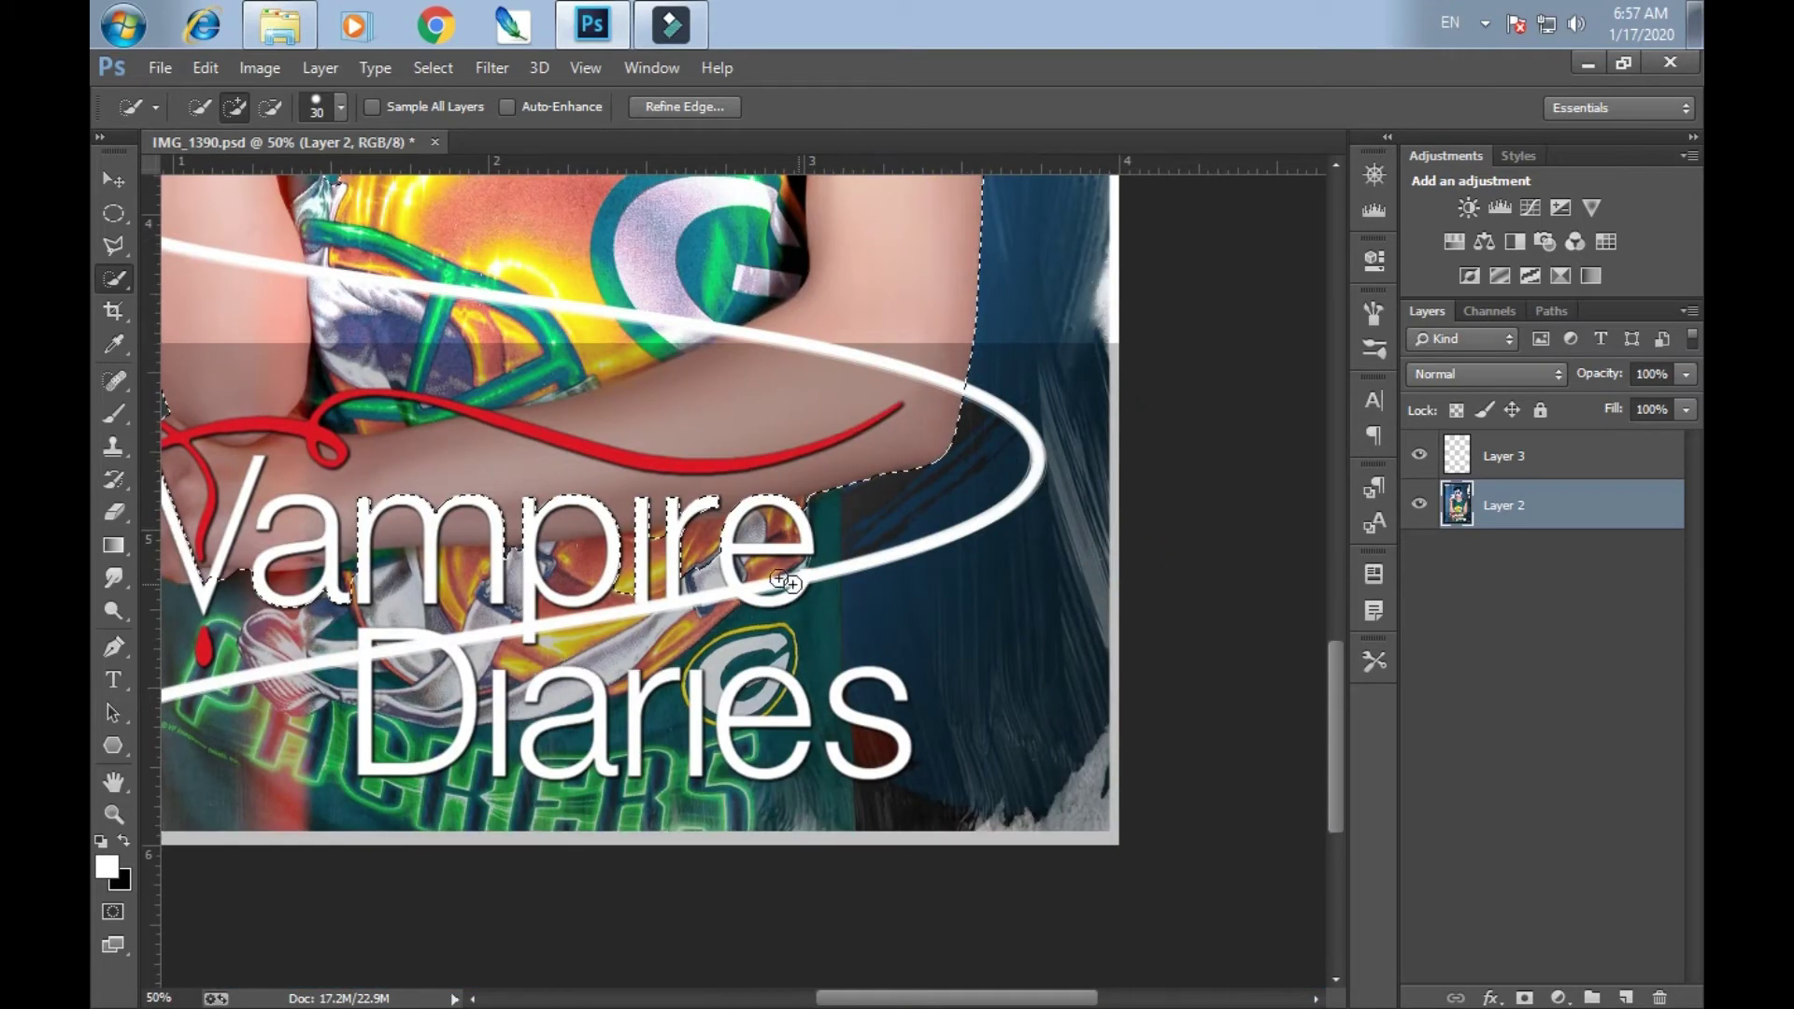
pyautogui.moveTo(276, 743); pyautogui.dragTo(697, 648)
pyautogui.moveTo(584, 439); pyautogui.dragTo(1109, 633)
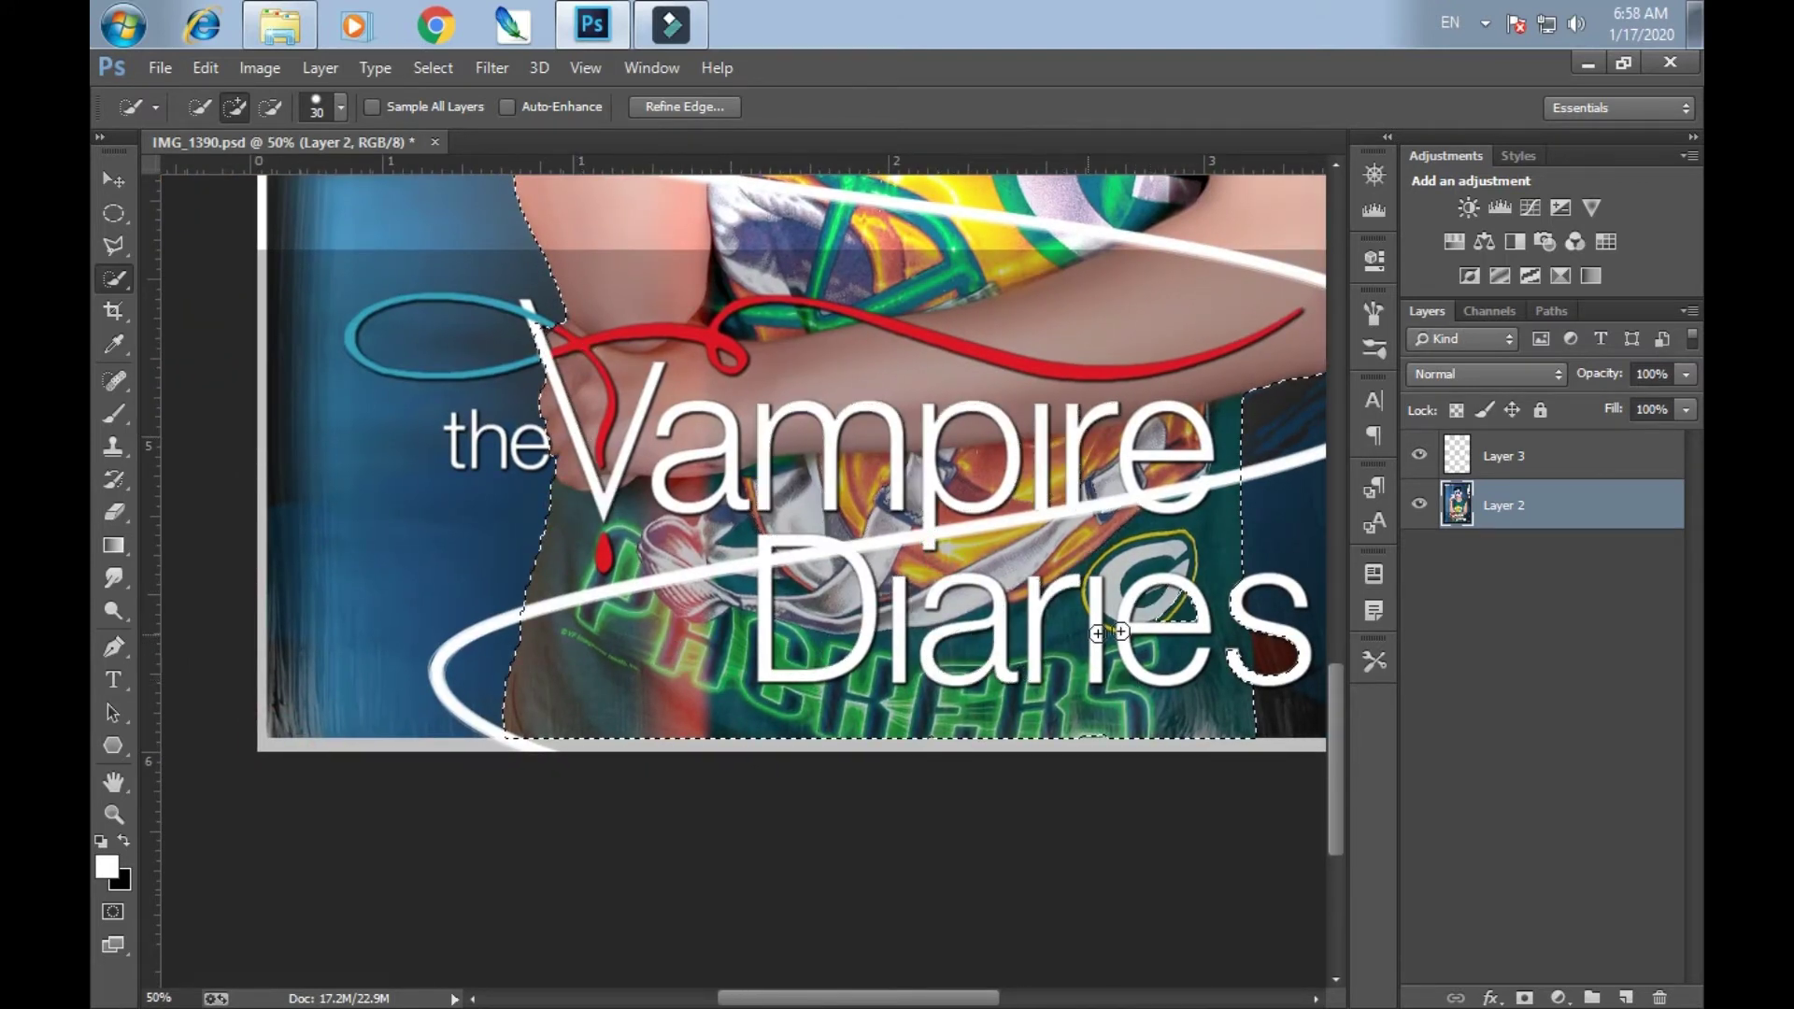
pyautogui.scroll(2, 1112, 626)
pyautogui.scroll(3, 1149, 542)
pyautogui.scroll(3, 1186, 462)
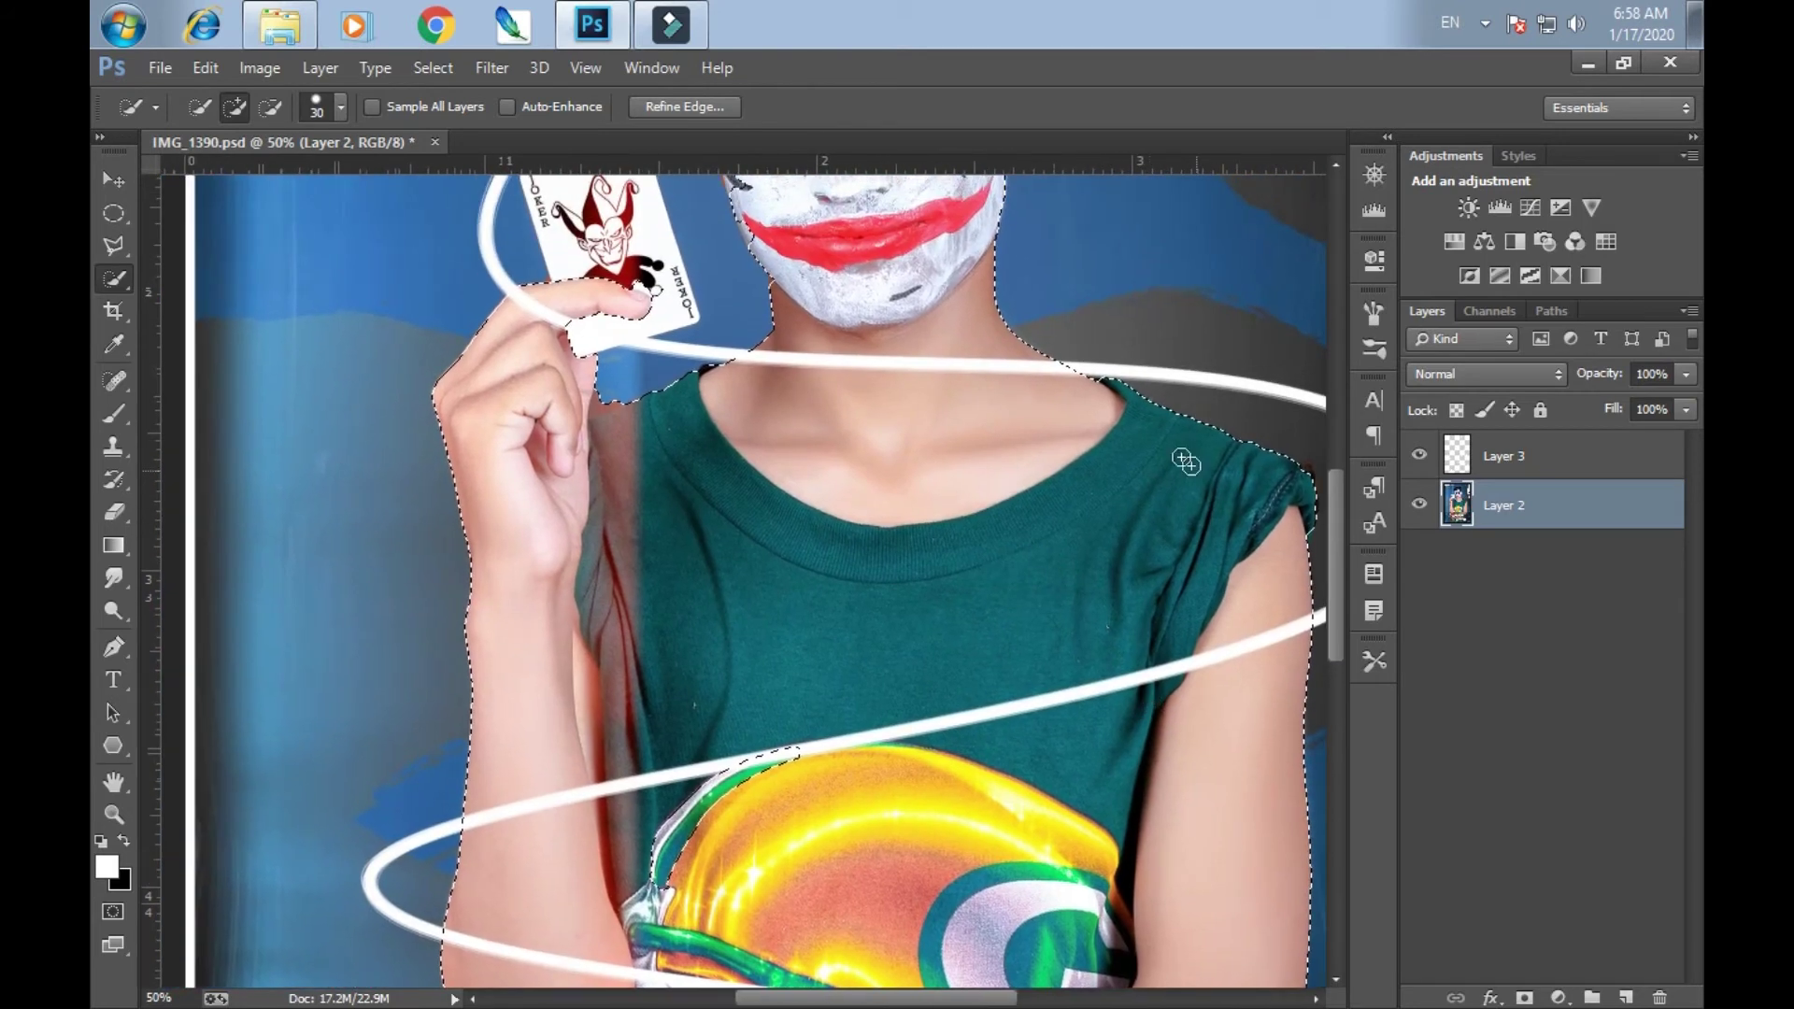
pyautogui.press('e')
pyautogui.moveTo(805, 364)
pyautogui.mouseDown()
pyautogui.moveTo(771, 367)
pyautogui.moveTo(821, 401)
pyautogui.moveTo(785, 359)
pyautogui.moveTo(729, 359)
pyautogui.moveTo(1046, 395)
pyautogui.mouseUp()
# Undo the stray erase on the photo and make Layer 3 the active layer
pyautogui.hotkey('ctrl', 'z')
pyautogui.click(1525, 473)
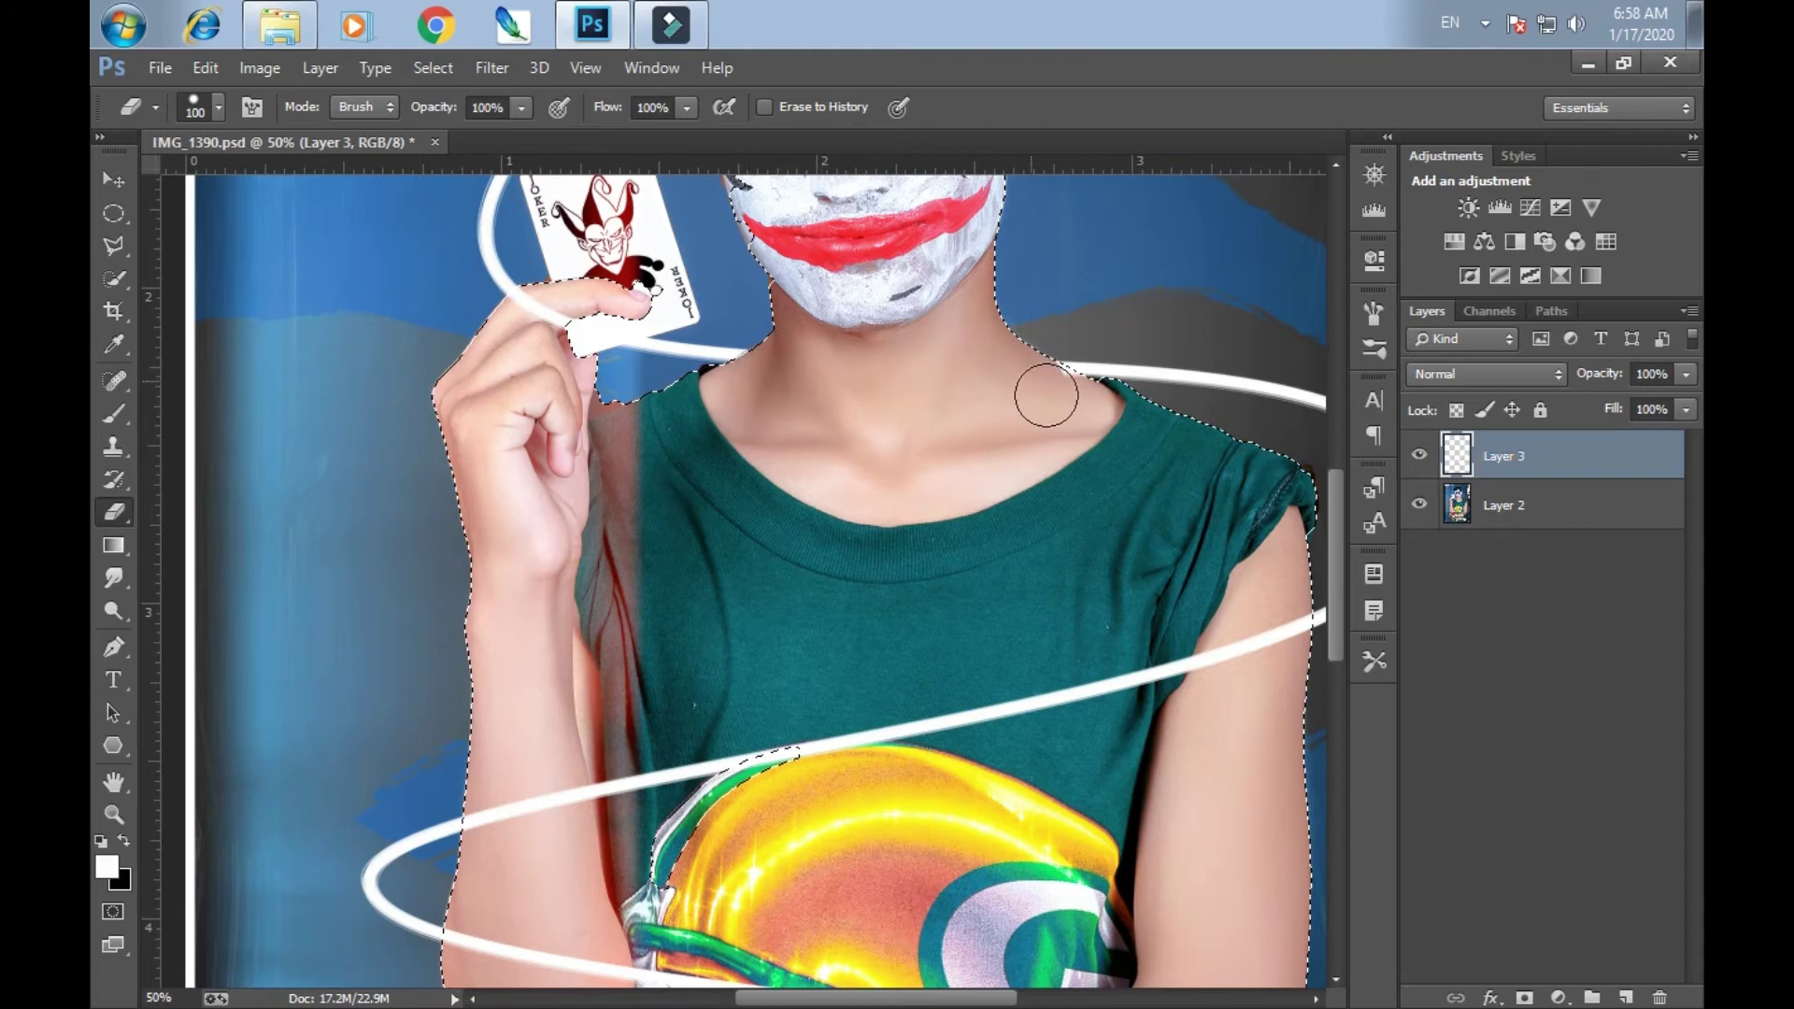
pyautogui.moveTo(911, 280)
pyautogui.mouseDown()
pyautogui.moveTo(925, 553)
pyautogui.moveTo(990, 571)
pyautogui.moveTo(998, 622)
pyautogui.moveTo(934, 183)
pyautogui.mouseUp()
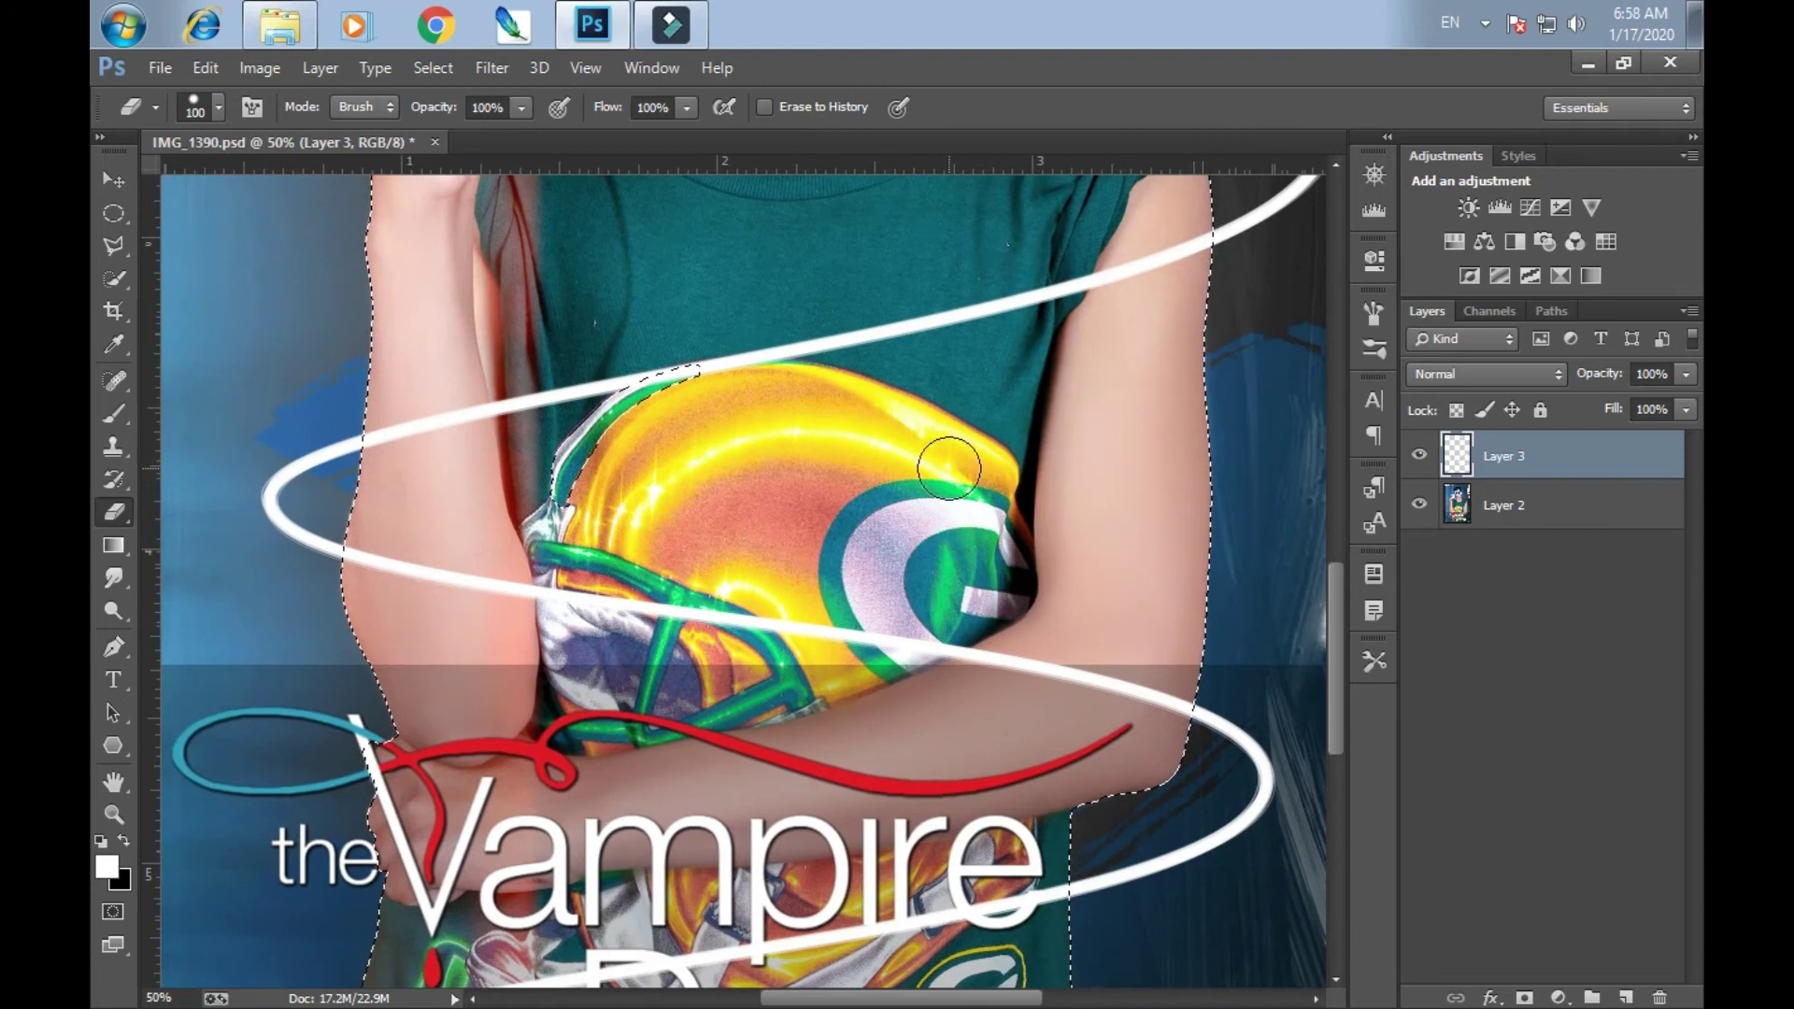
pyautogui.hotkey('ctrl', '-')
pyautogui.moveTo(930, 377); pyautogui.dragTo(940, 571)
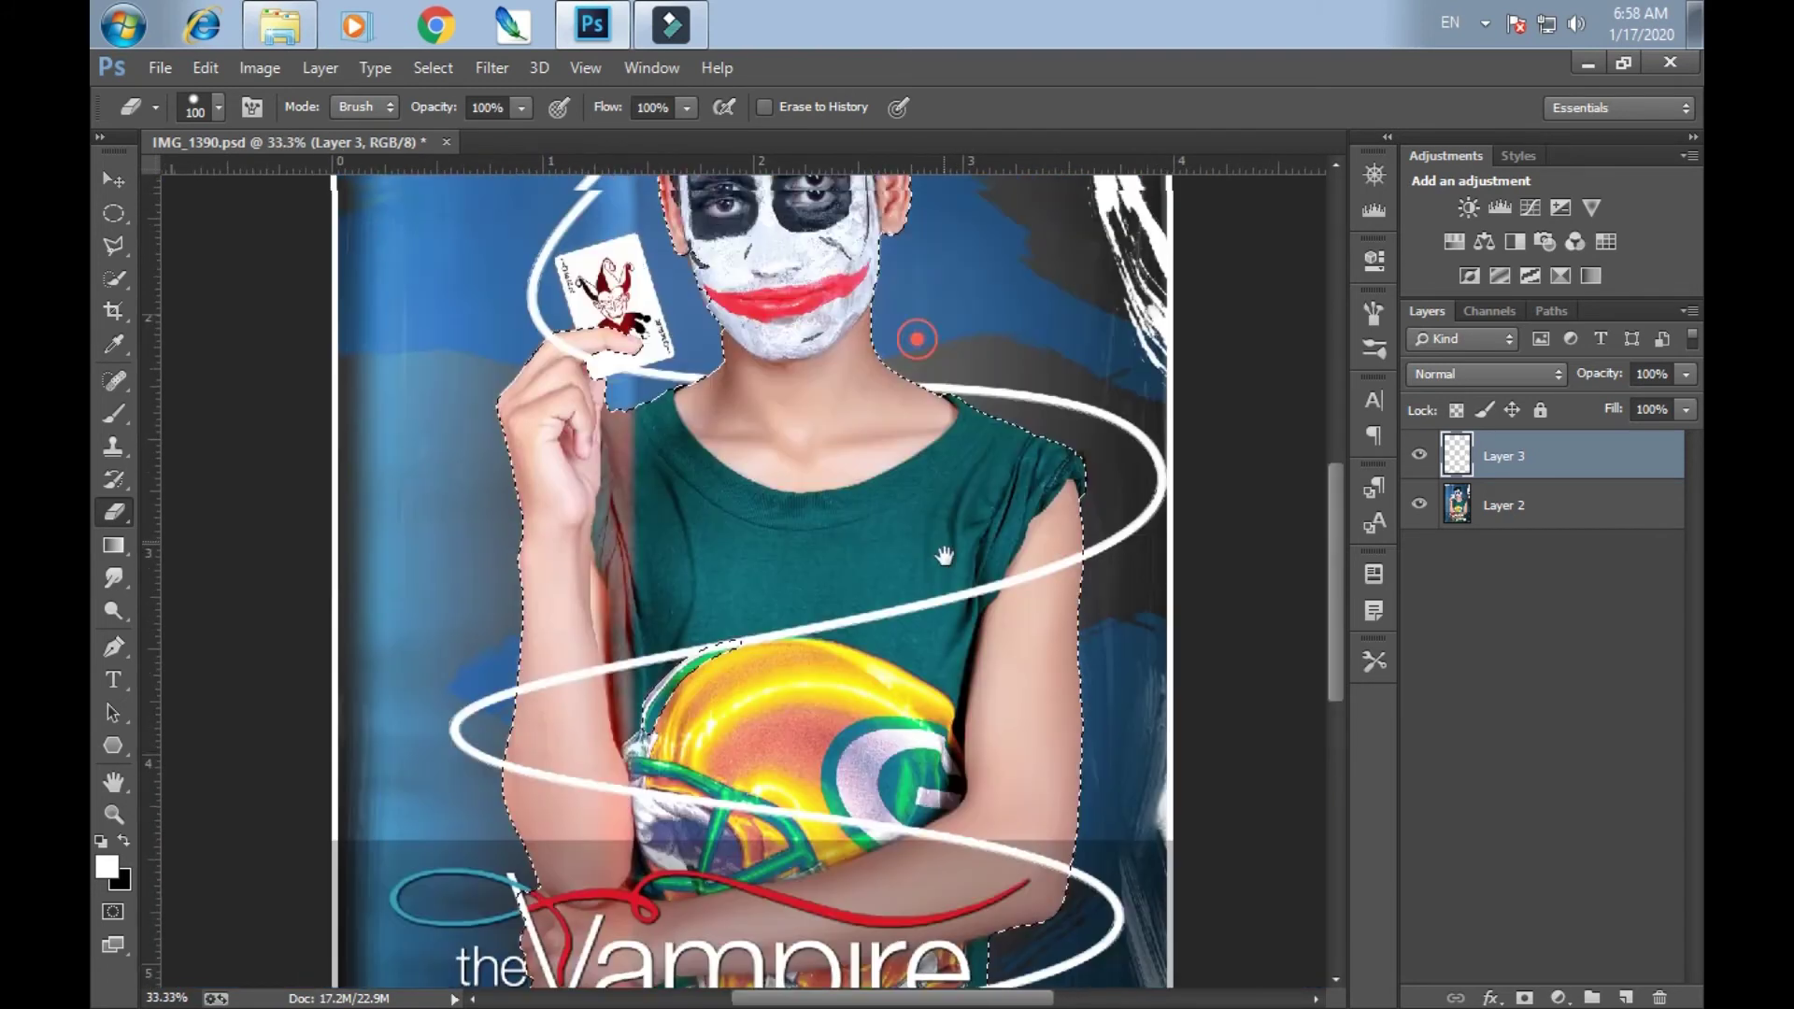
pyautogui.hotkey('ctrl', '-')
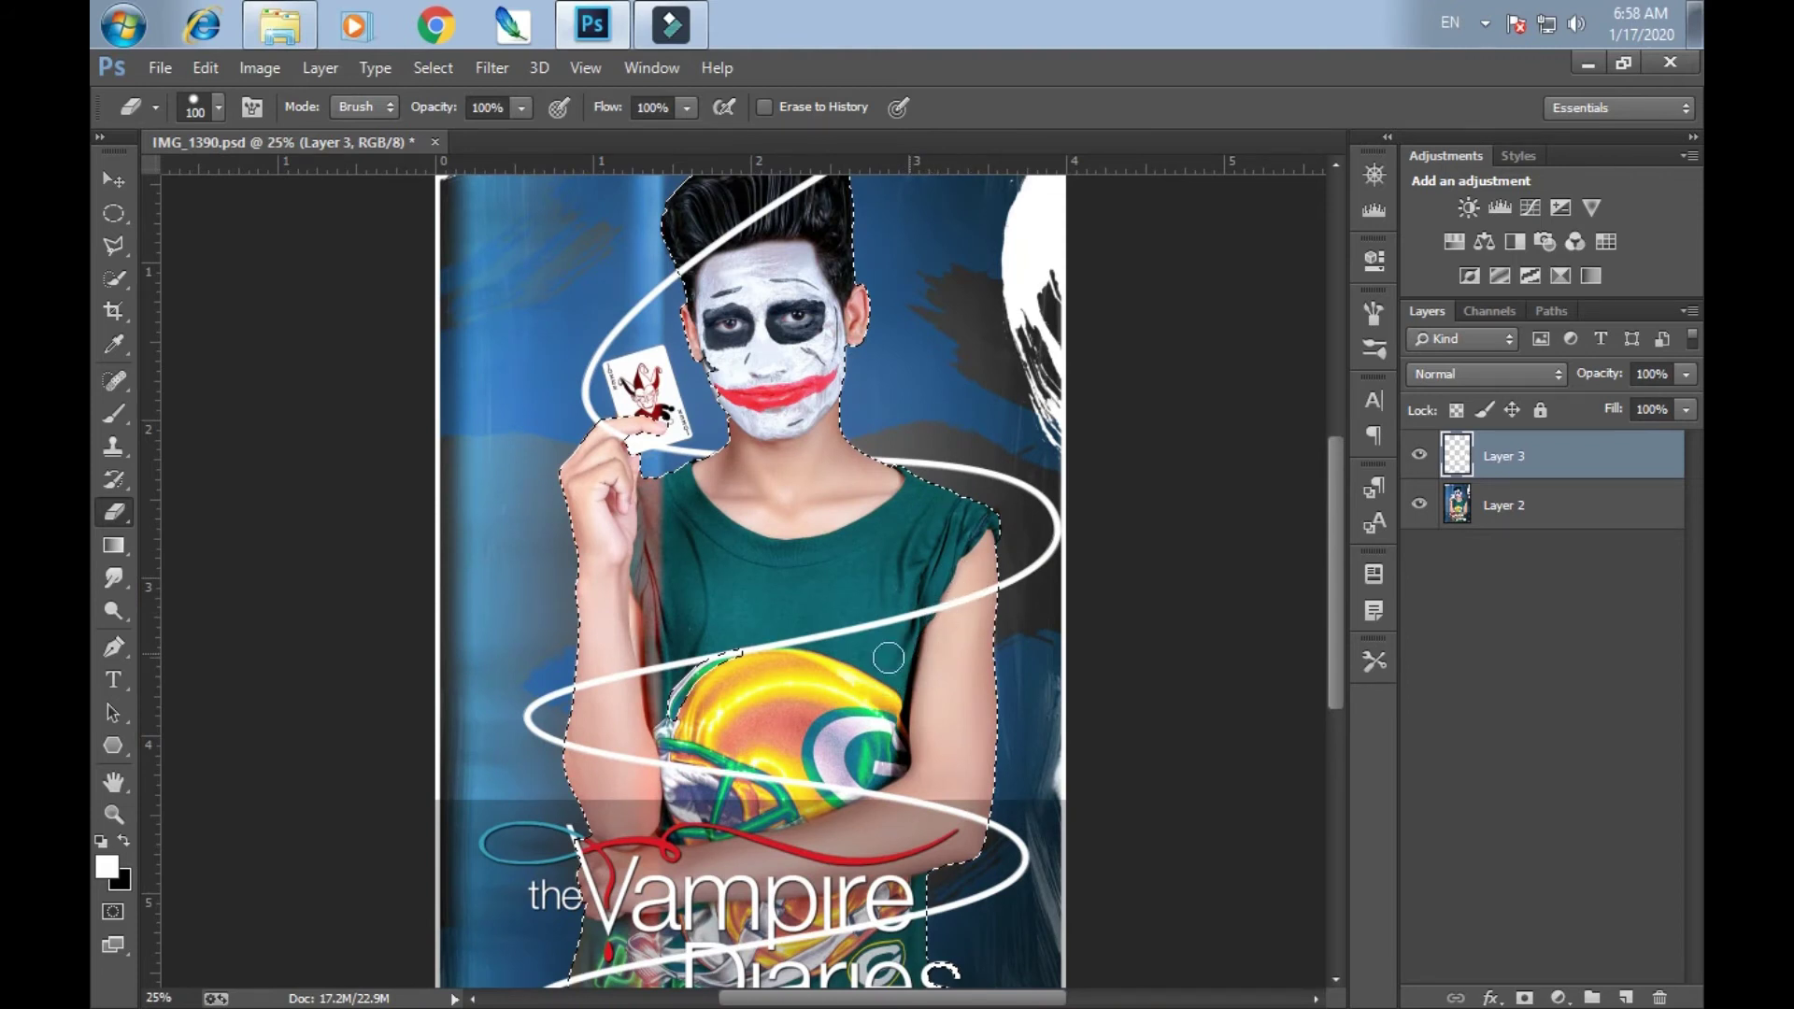
# Erase the white spiral where it crosses the forearm
pyautogui.scroll(-1, 670, 649)
pyautogui.scroll(-1, 670, 649)
pyautogui.scroll(-1, 682, 650)
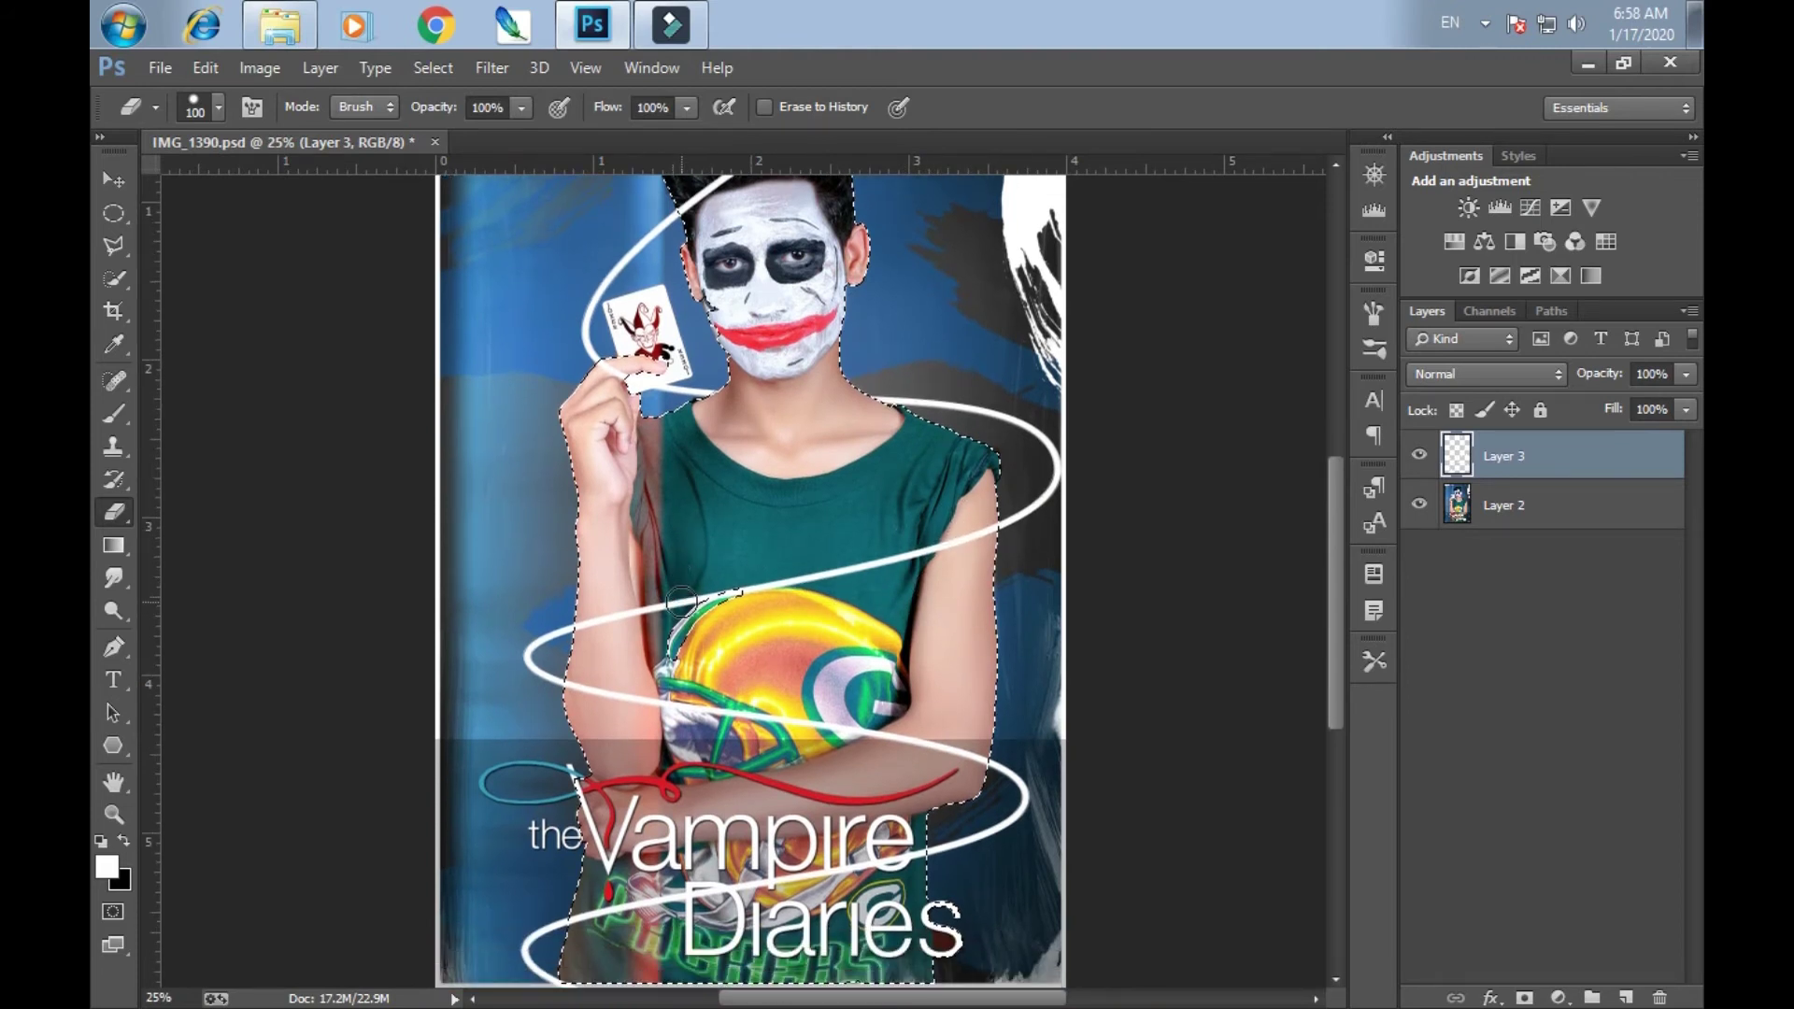
pyautogui.scroll(-1, 728, 653)
pyautogui.scroll(-1, 728, 653)
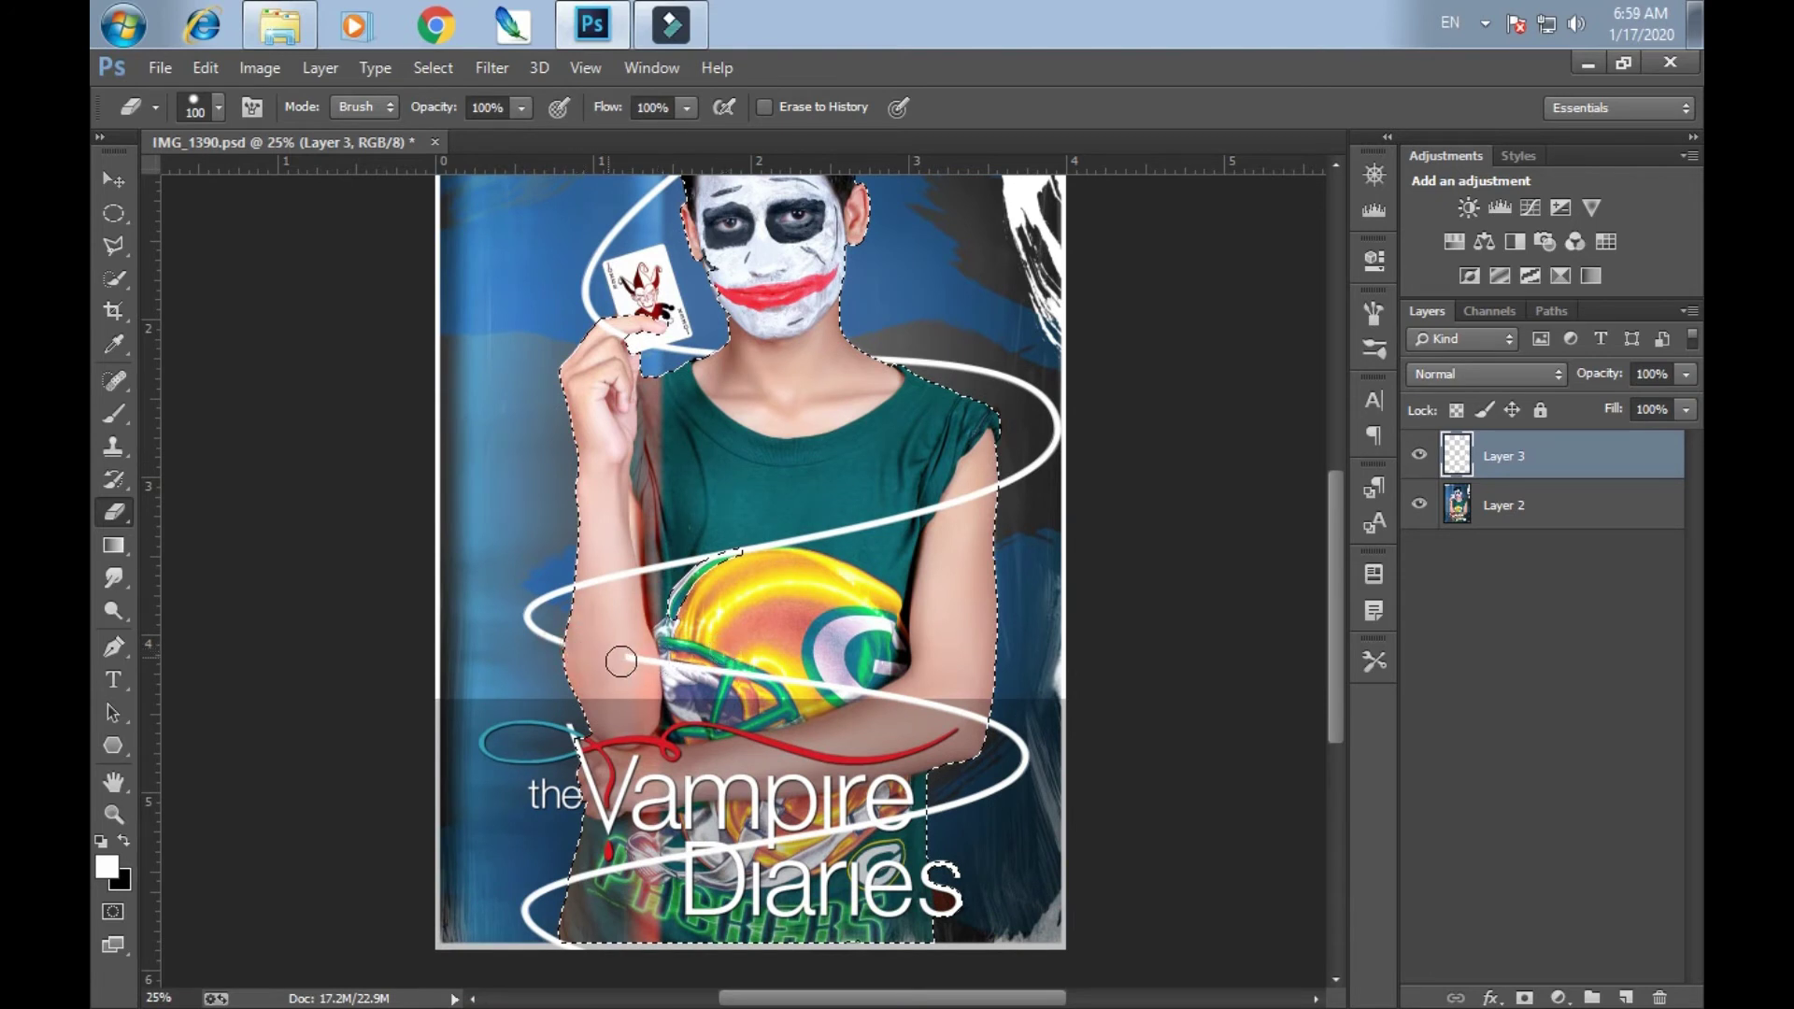
pyautogui.moveTo(651, 667); pyautogui.dragTo(964, 715)
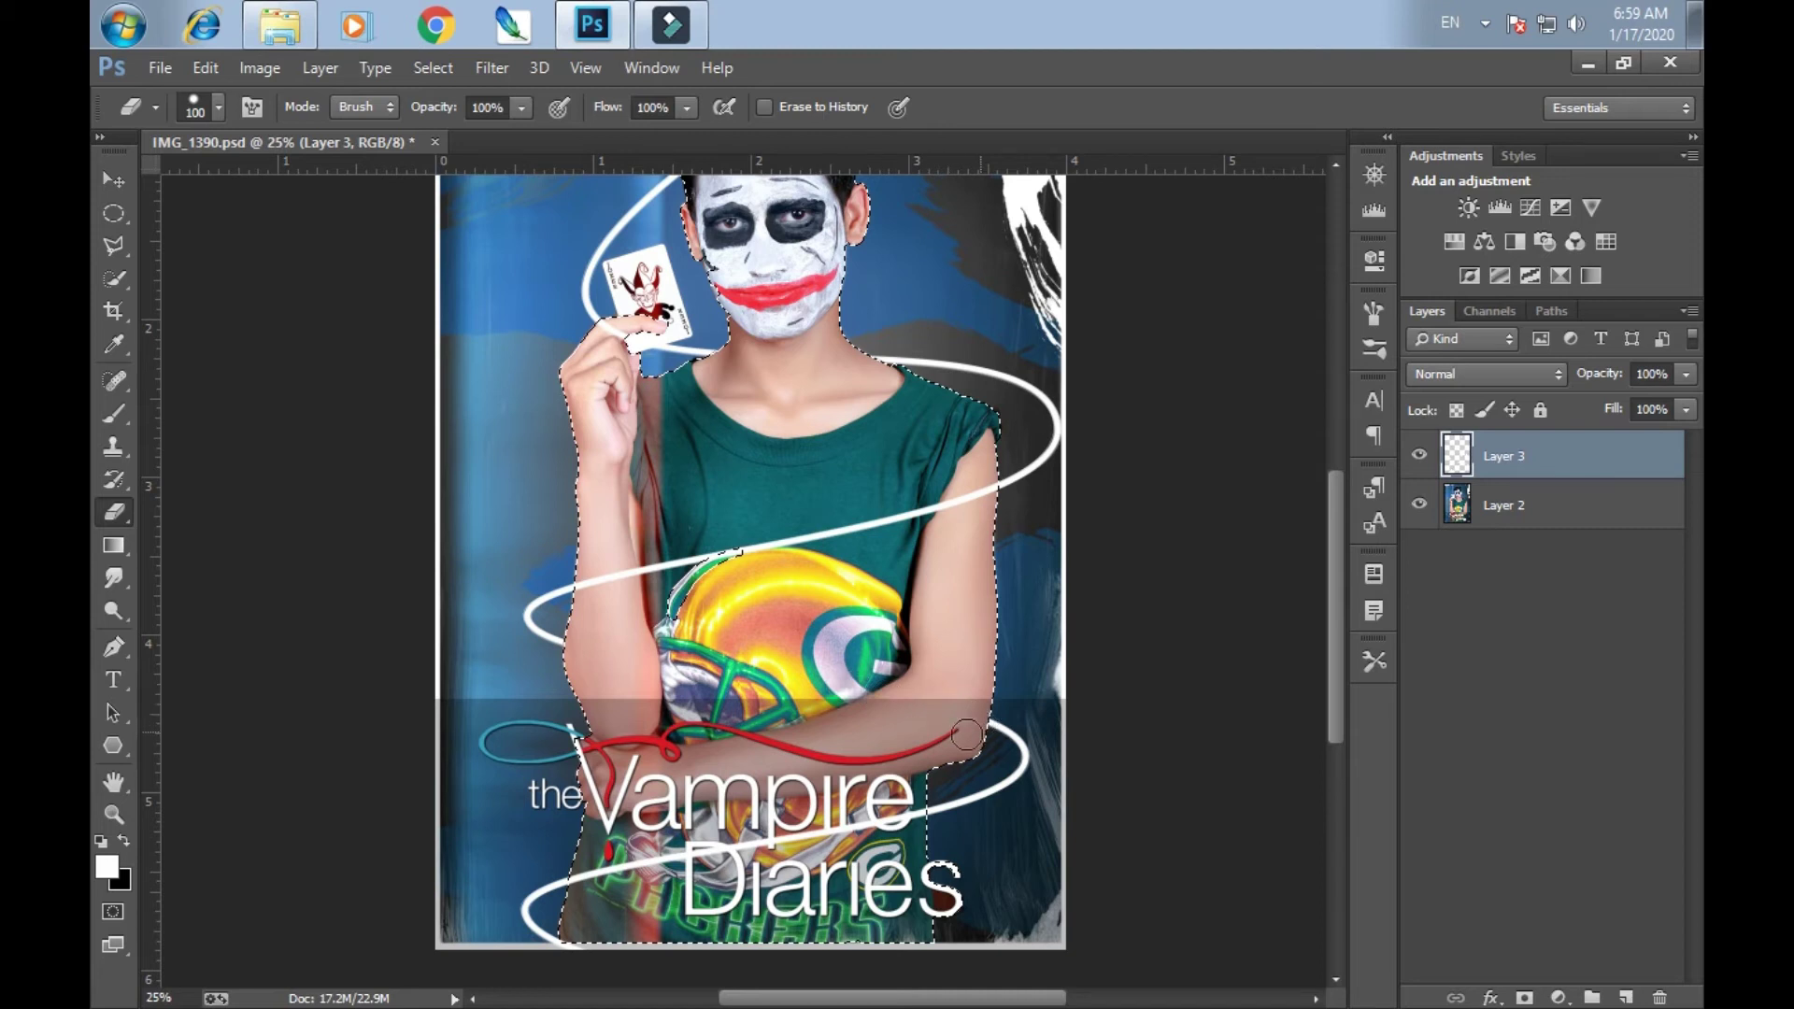
pyautogui.scroll(-2, 934, 682)
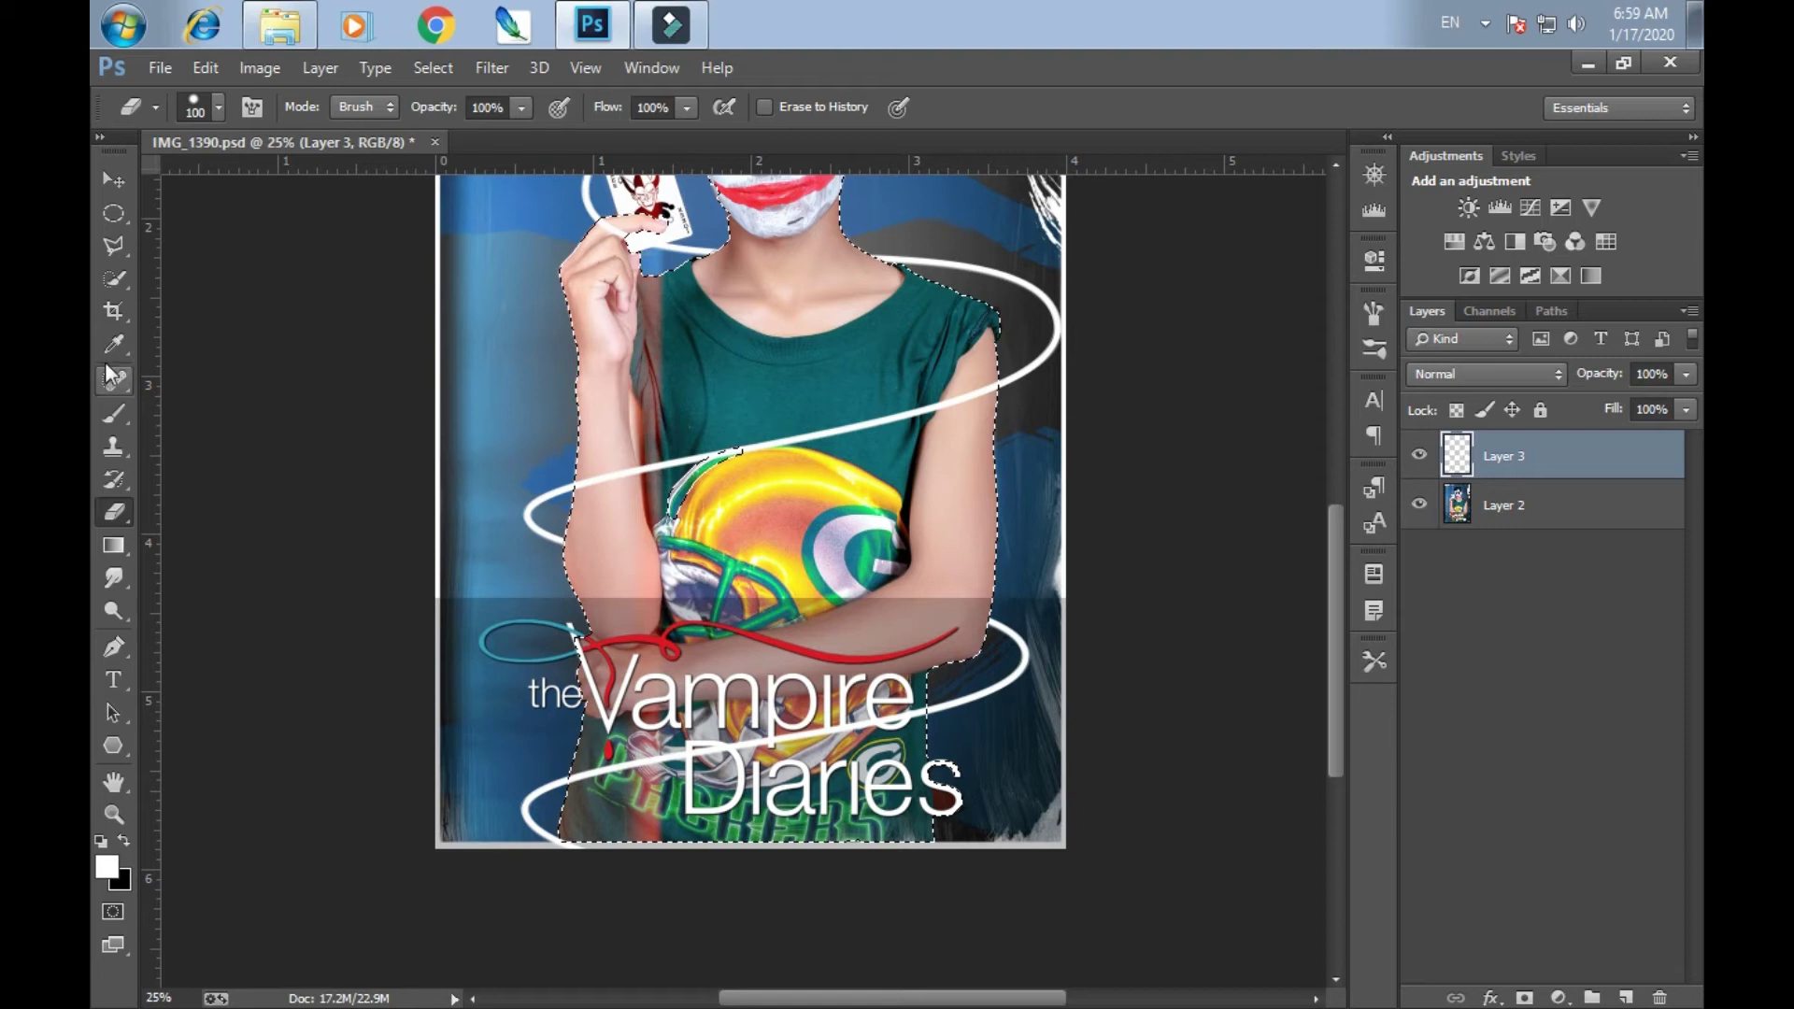
# Deselect the figure and zoom in on the neck and collar
pyautogui.click(114, 177)
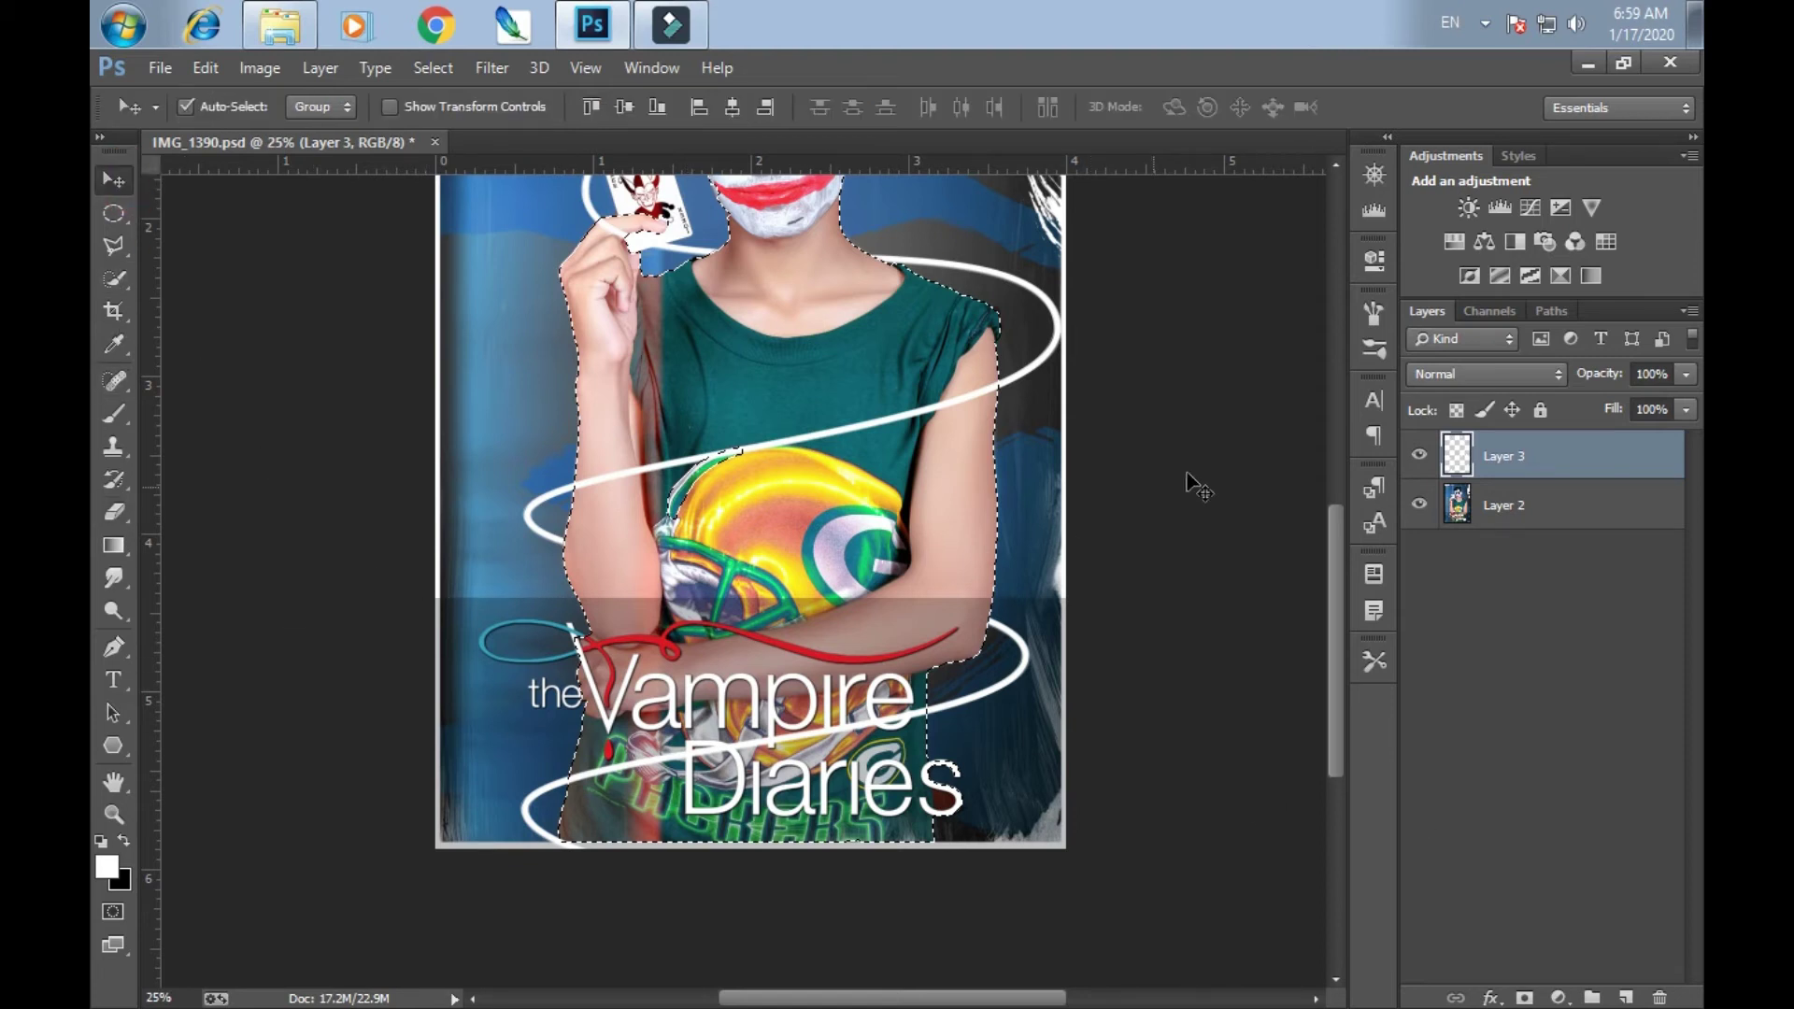
pyautogui.hotkey('ctrl', 'd')
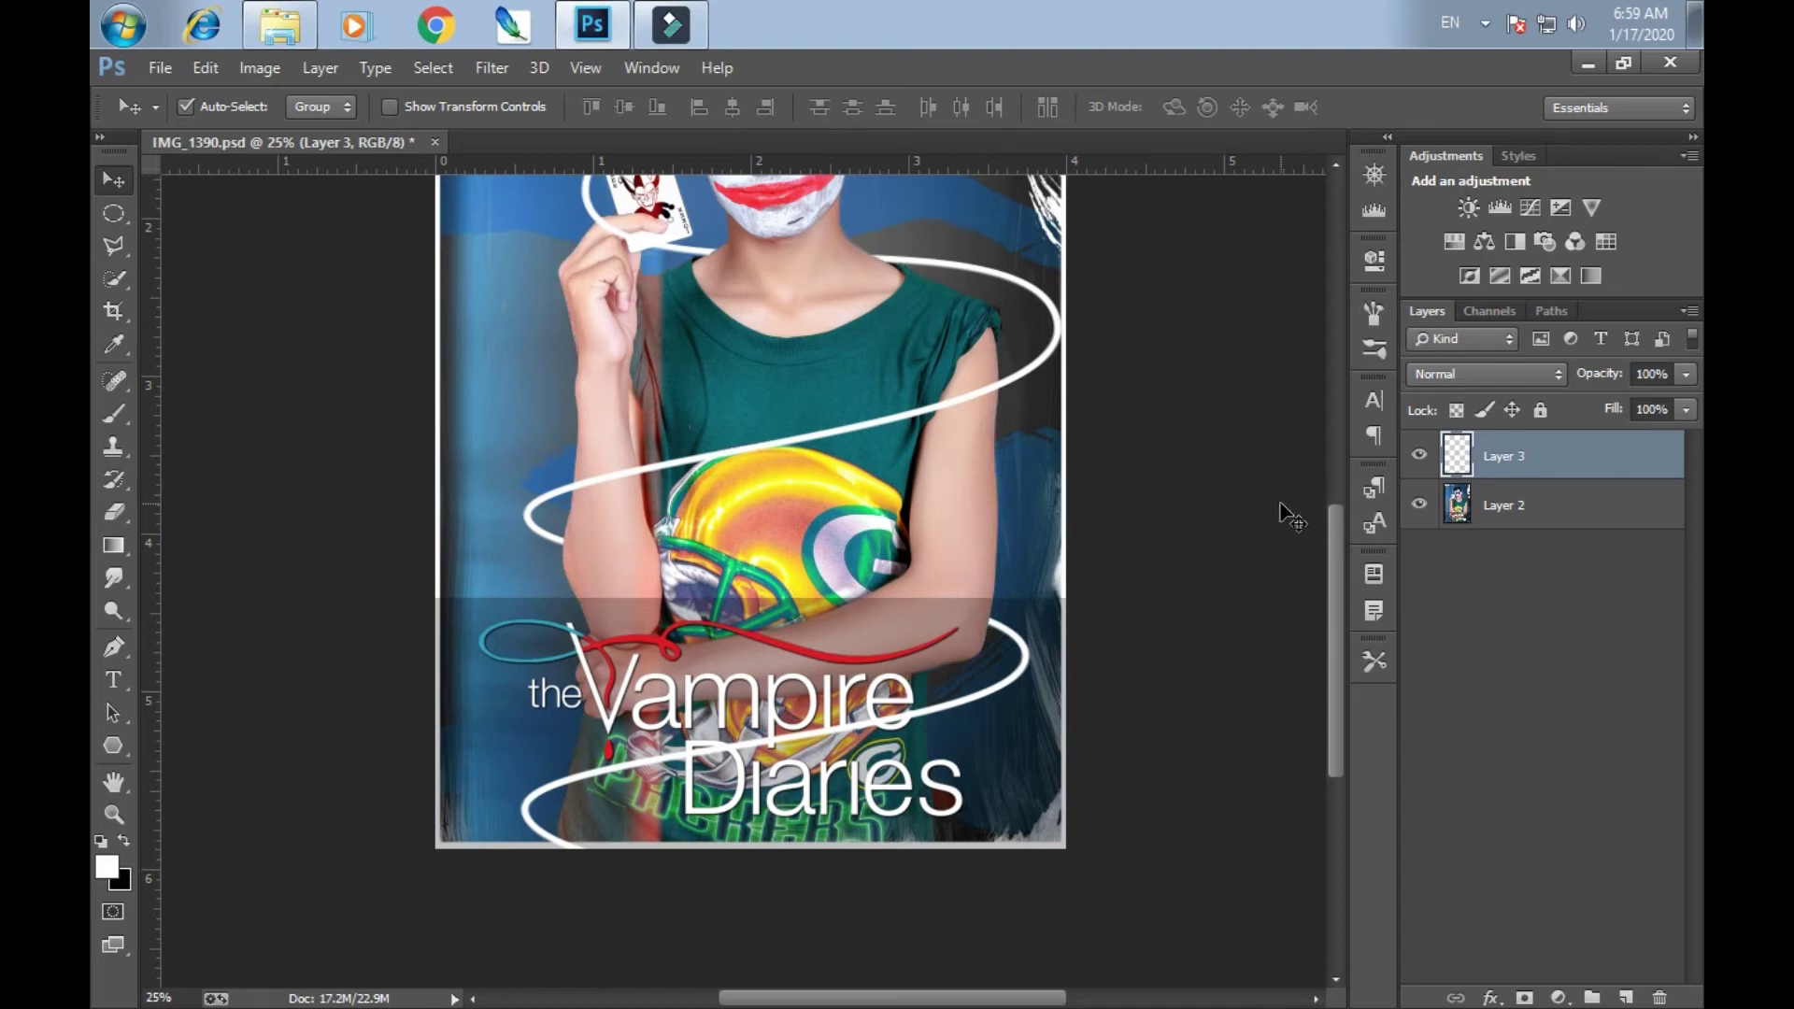
pyautogui.hotkey('ctrl', '+')
pyautogui.hotkey('ctrl', '+')
pyautogui.hotkey('ctrl', '+')
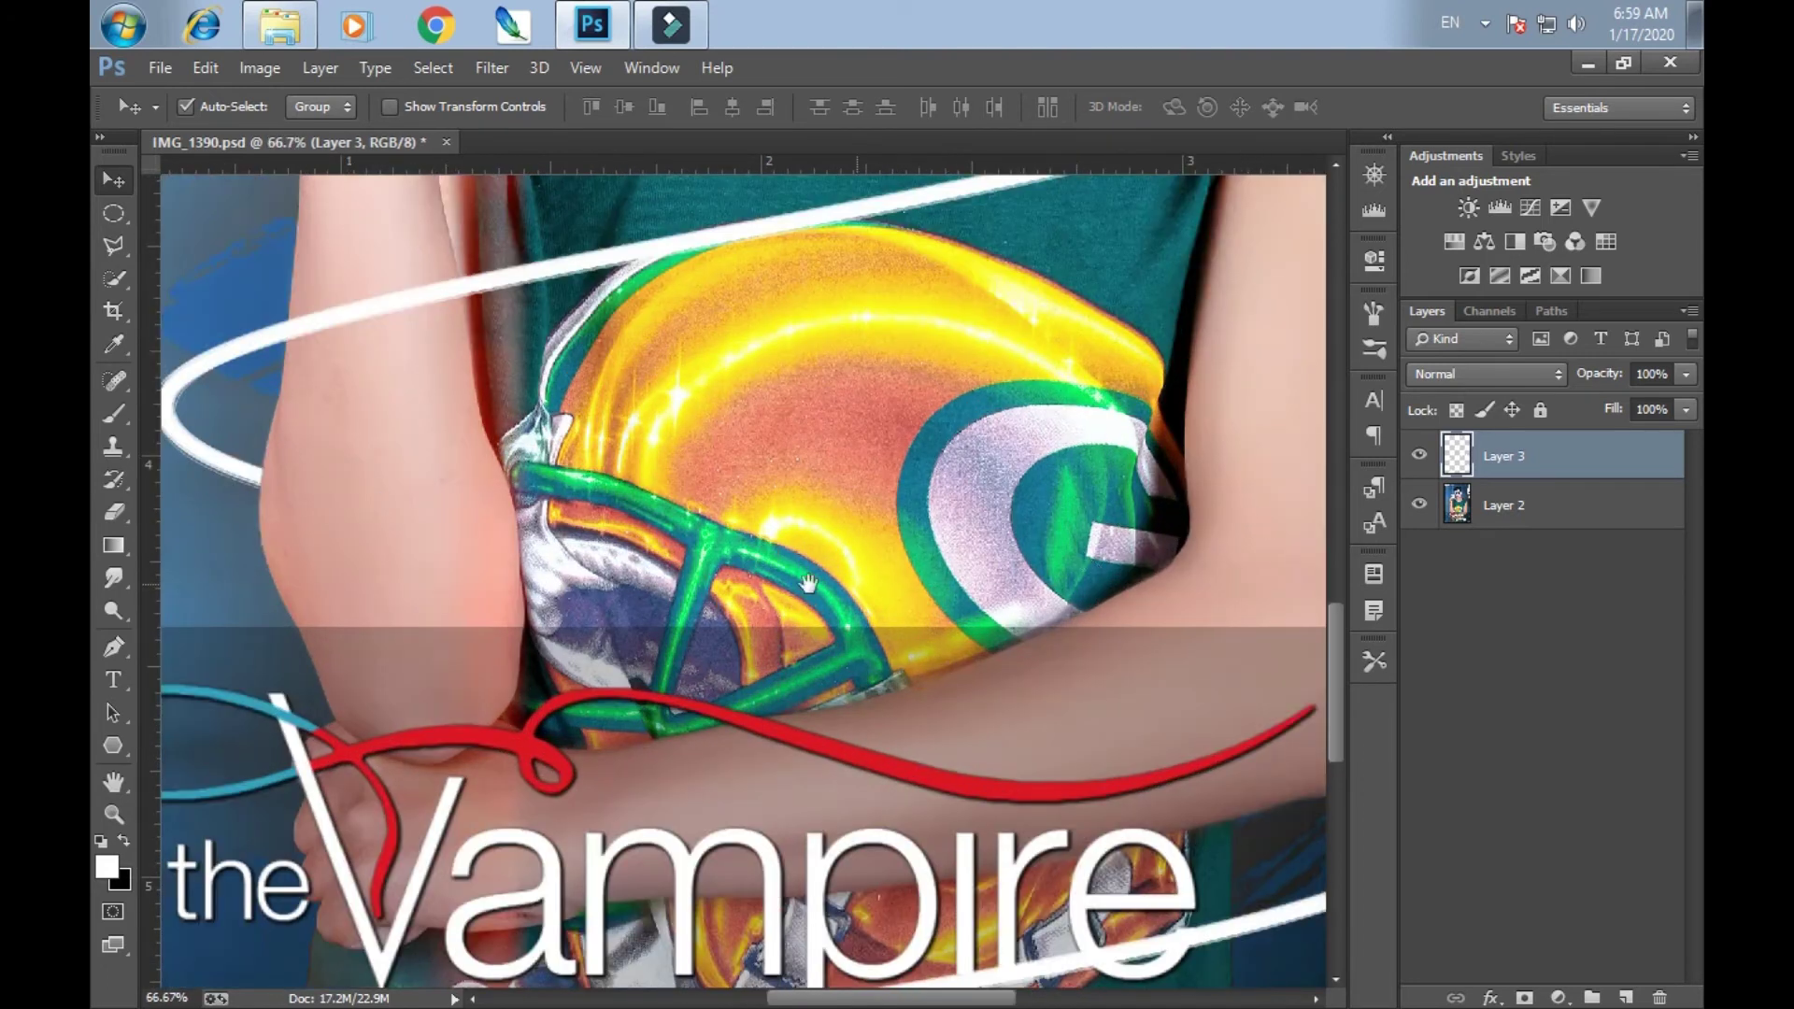
pyautogui.moveTo(808, 584); pyautogui.dragTo(1020, 906)
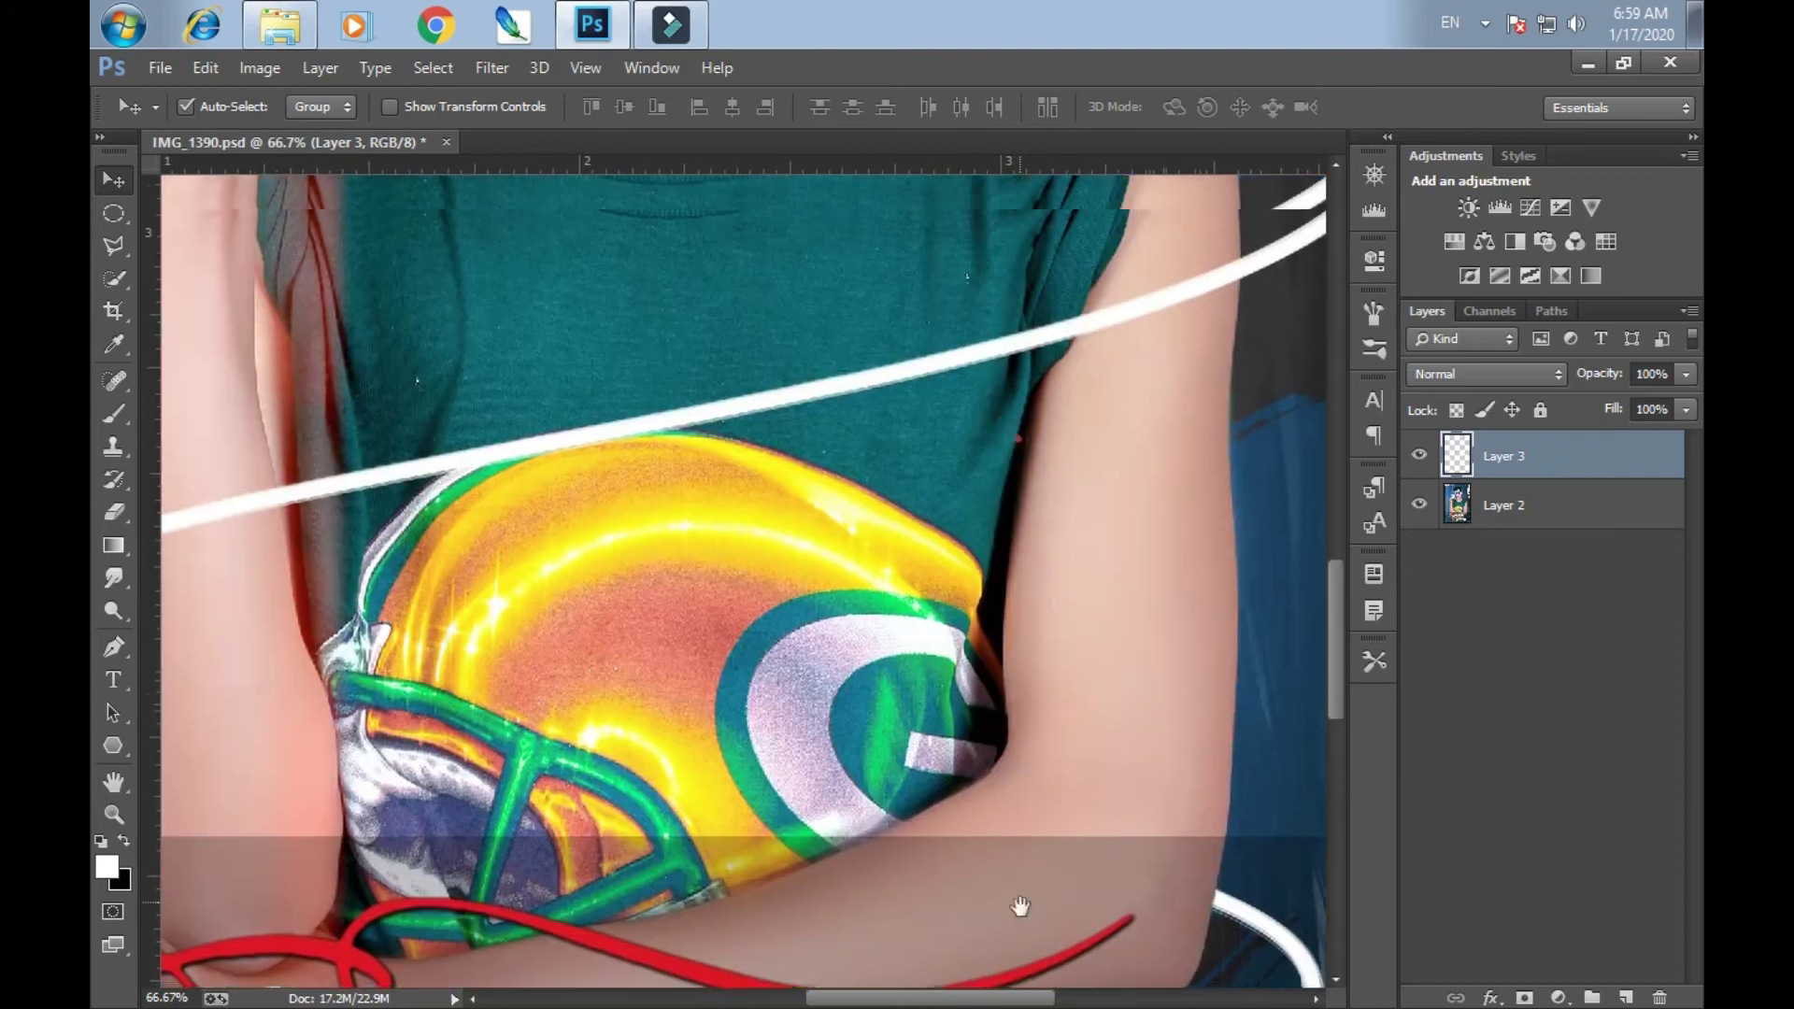
pyautogui.moveTo(1020, 184)
pyautogui.mouseDown()
pyautogui.moveTo(1041, 521)
pyautogui.moveTo(935, 690)
pyautogui.mouseUp()
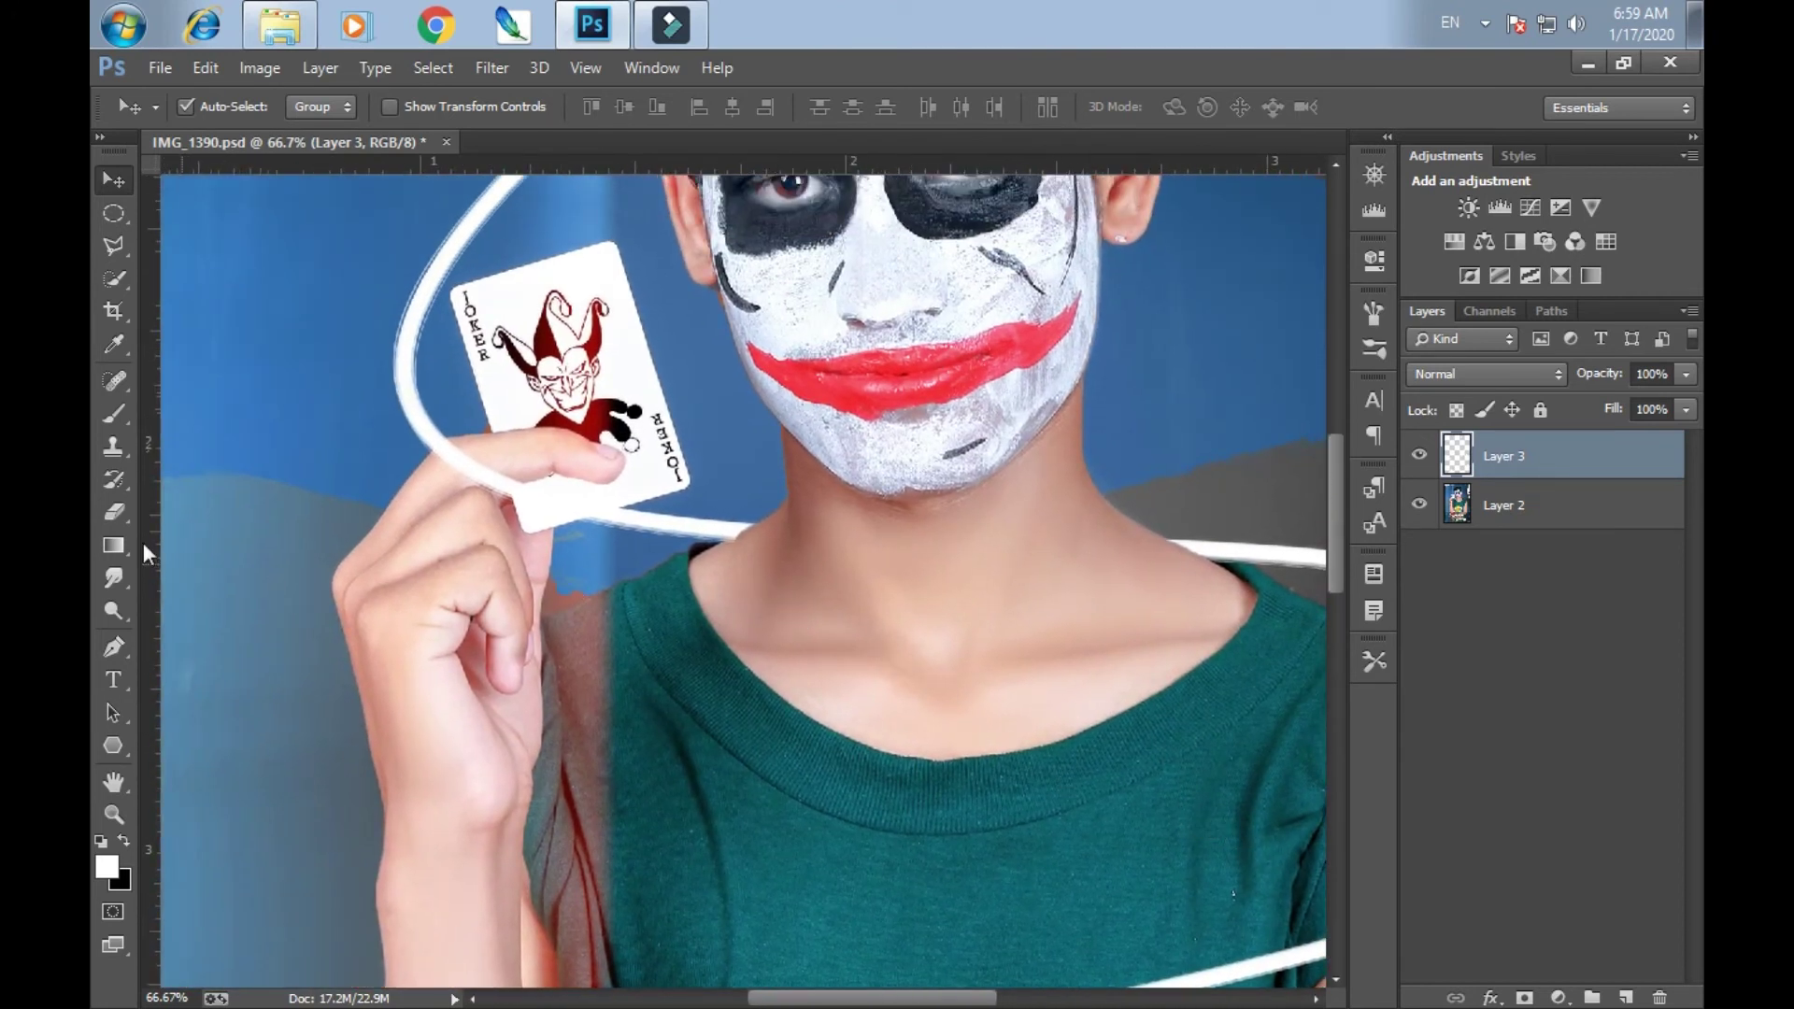
# With a smaller Eraser, remove small spots of the line near the neck
pyautogui.click(113, 512)
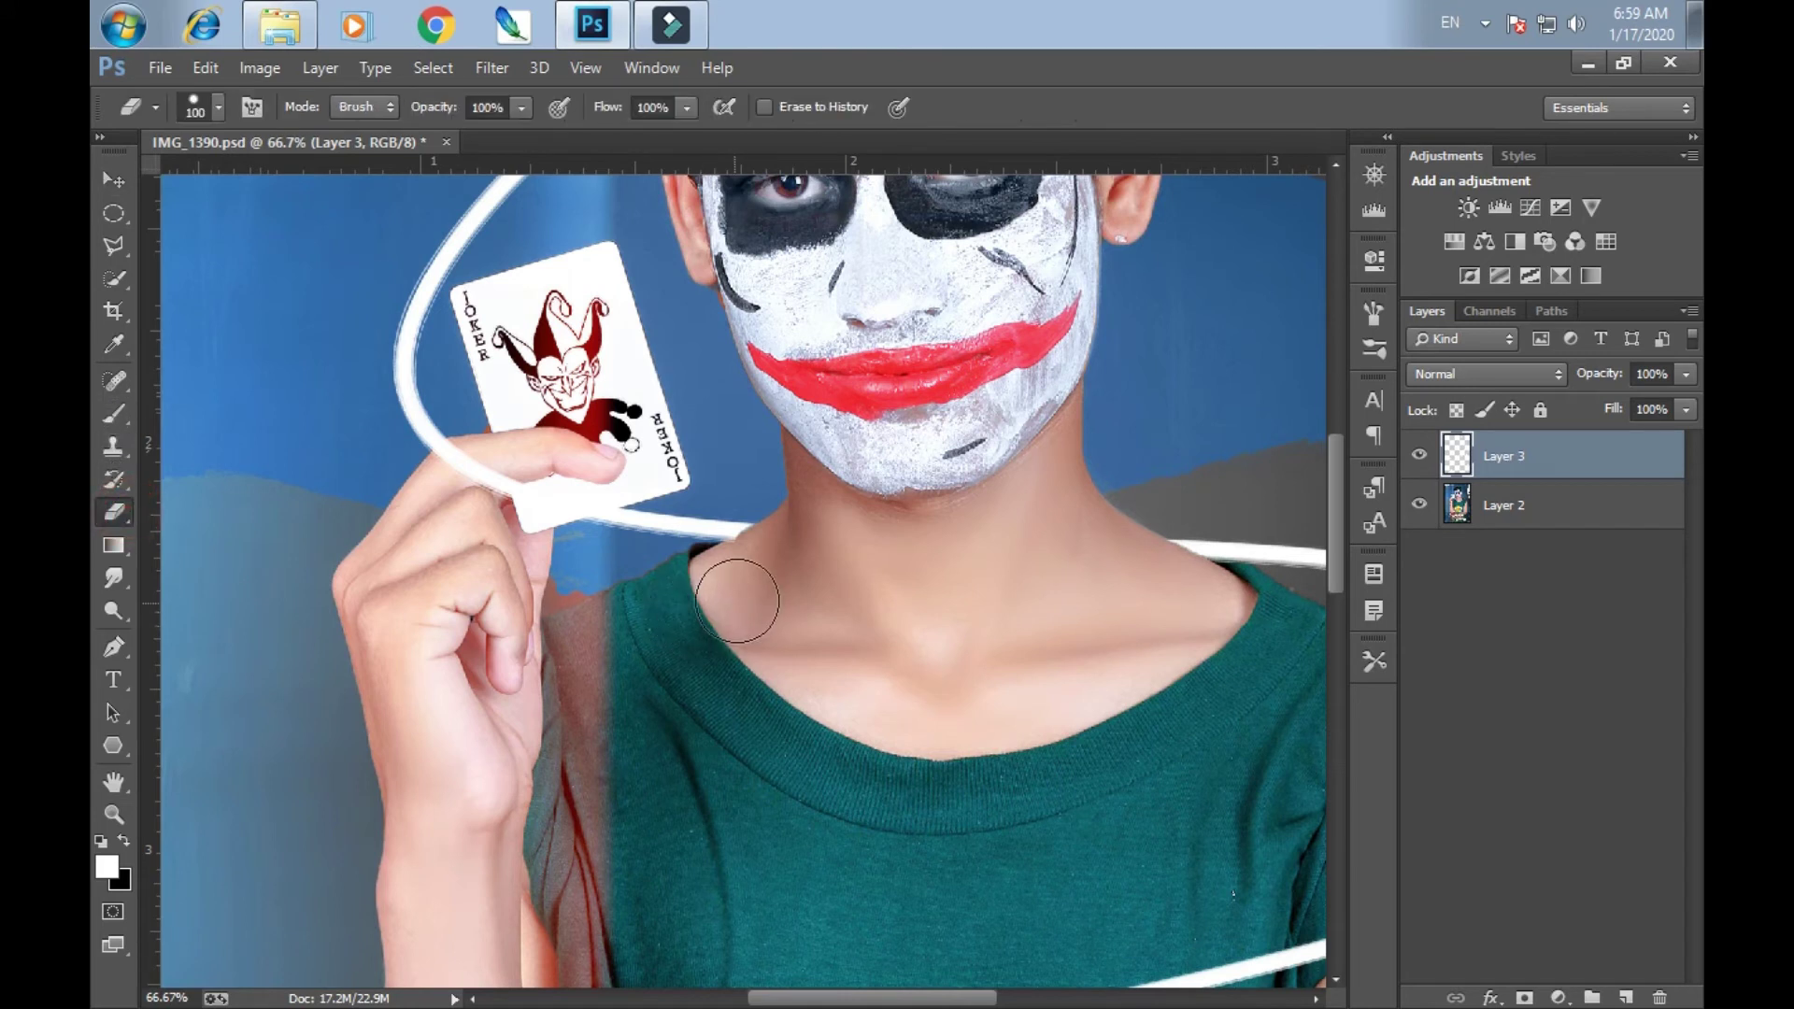
pyautogui.press('[')
pyautogui.press('[')
pyautogui.press('[')
pyautogui.press('[')
pyautogui.press('[')
pyautogui.click(742, 553)
pyautogui.click(736, 557)
pyautogui.hotkey('ctrl', '-')
pyautogui.hotkey('ctrl', '-')
pyautogui.hotkey('ctrl', '-')
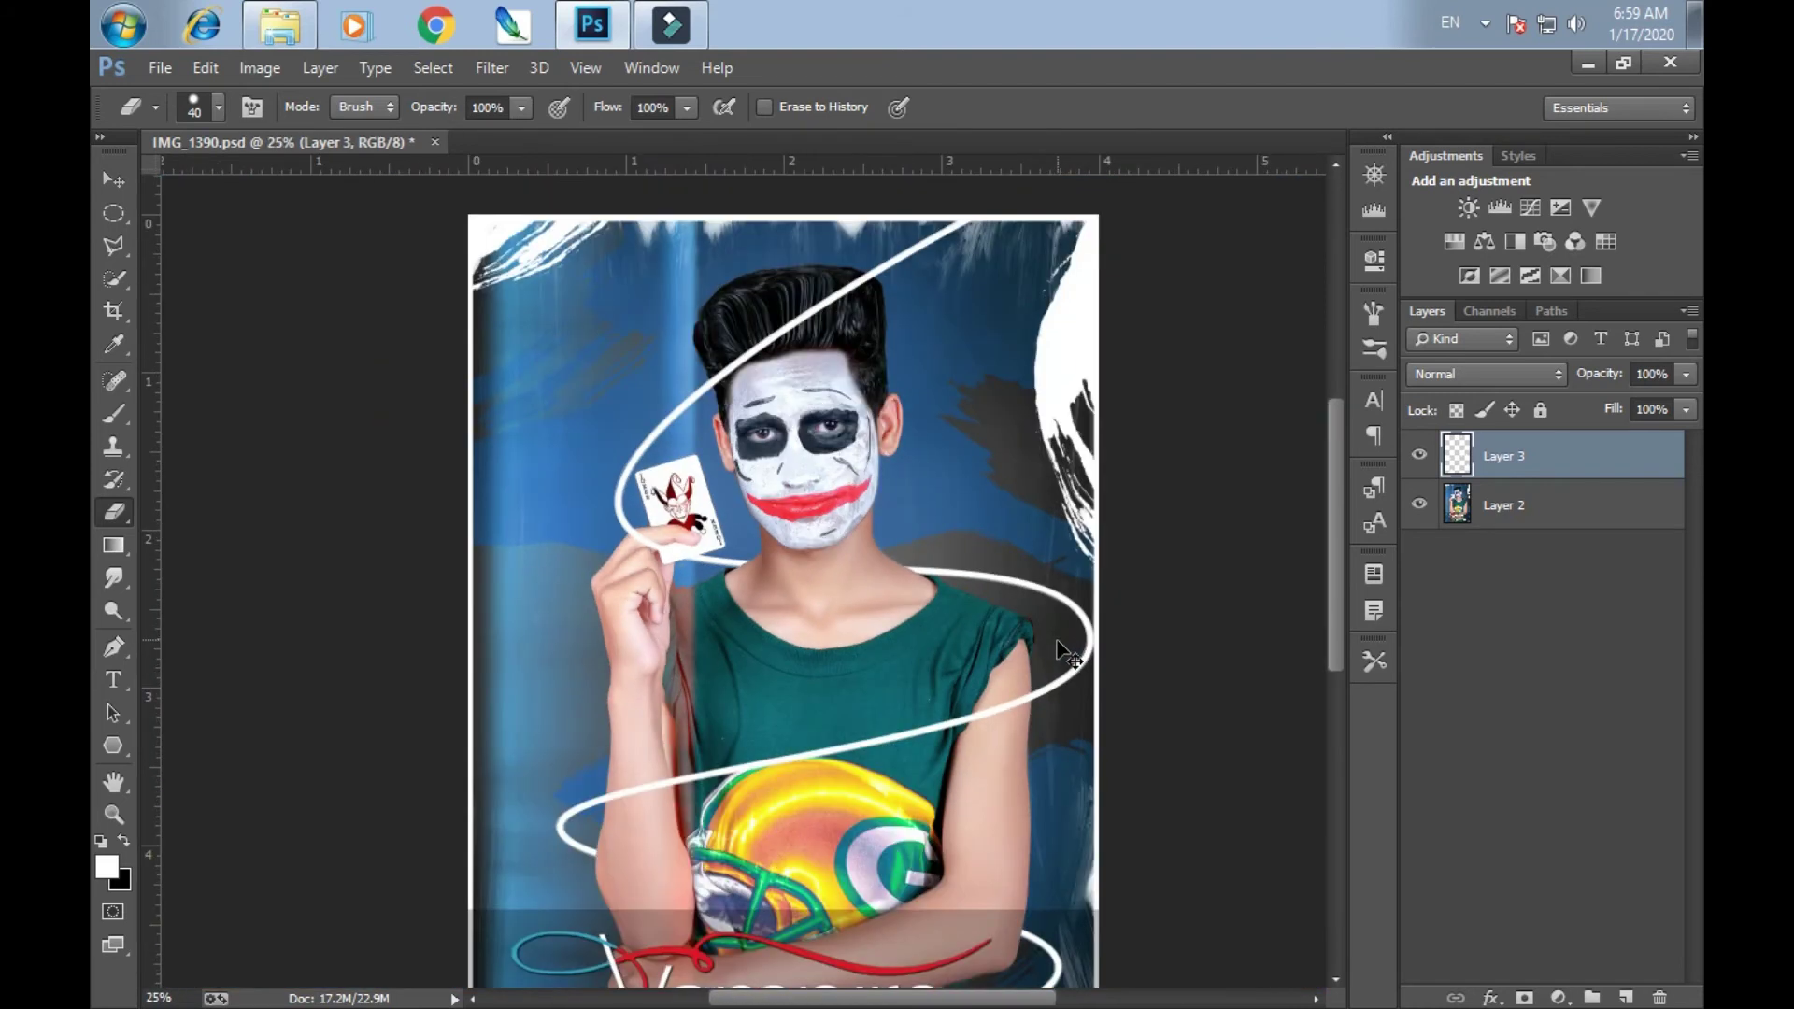
pyautogui.hotkey('ctrl', '+')
pyautogui.hotkey('ctrl', '+')
pyautogui.hotkey('ctrl', '+')
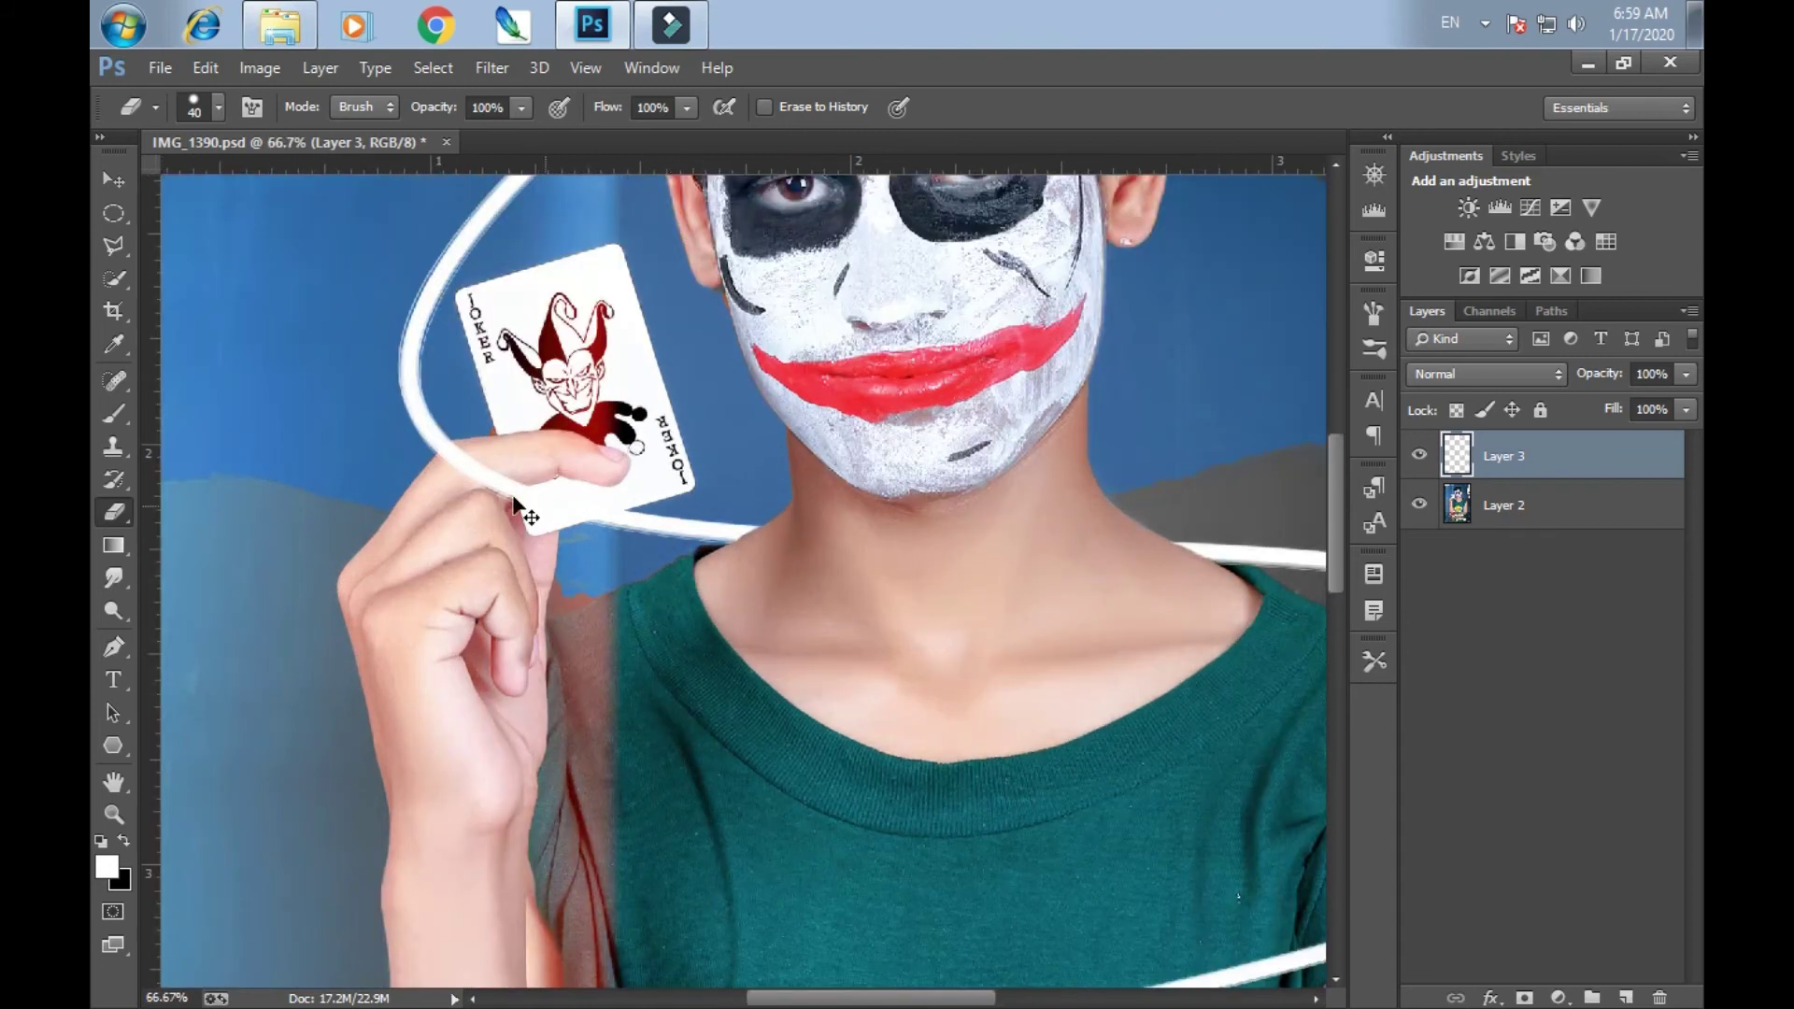
pyautogui.hotkey('ctrl', '+')
# Erase the line across the finger holding the Joker card
pyautogui.click(311, 396)
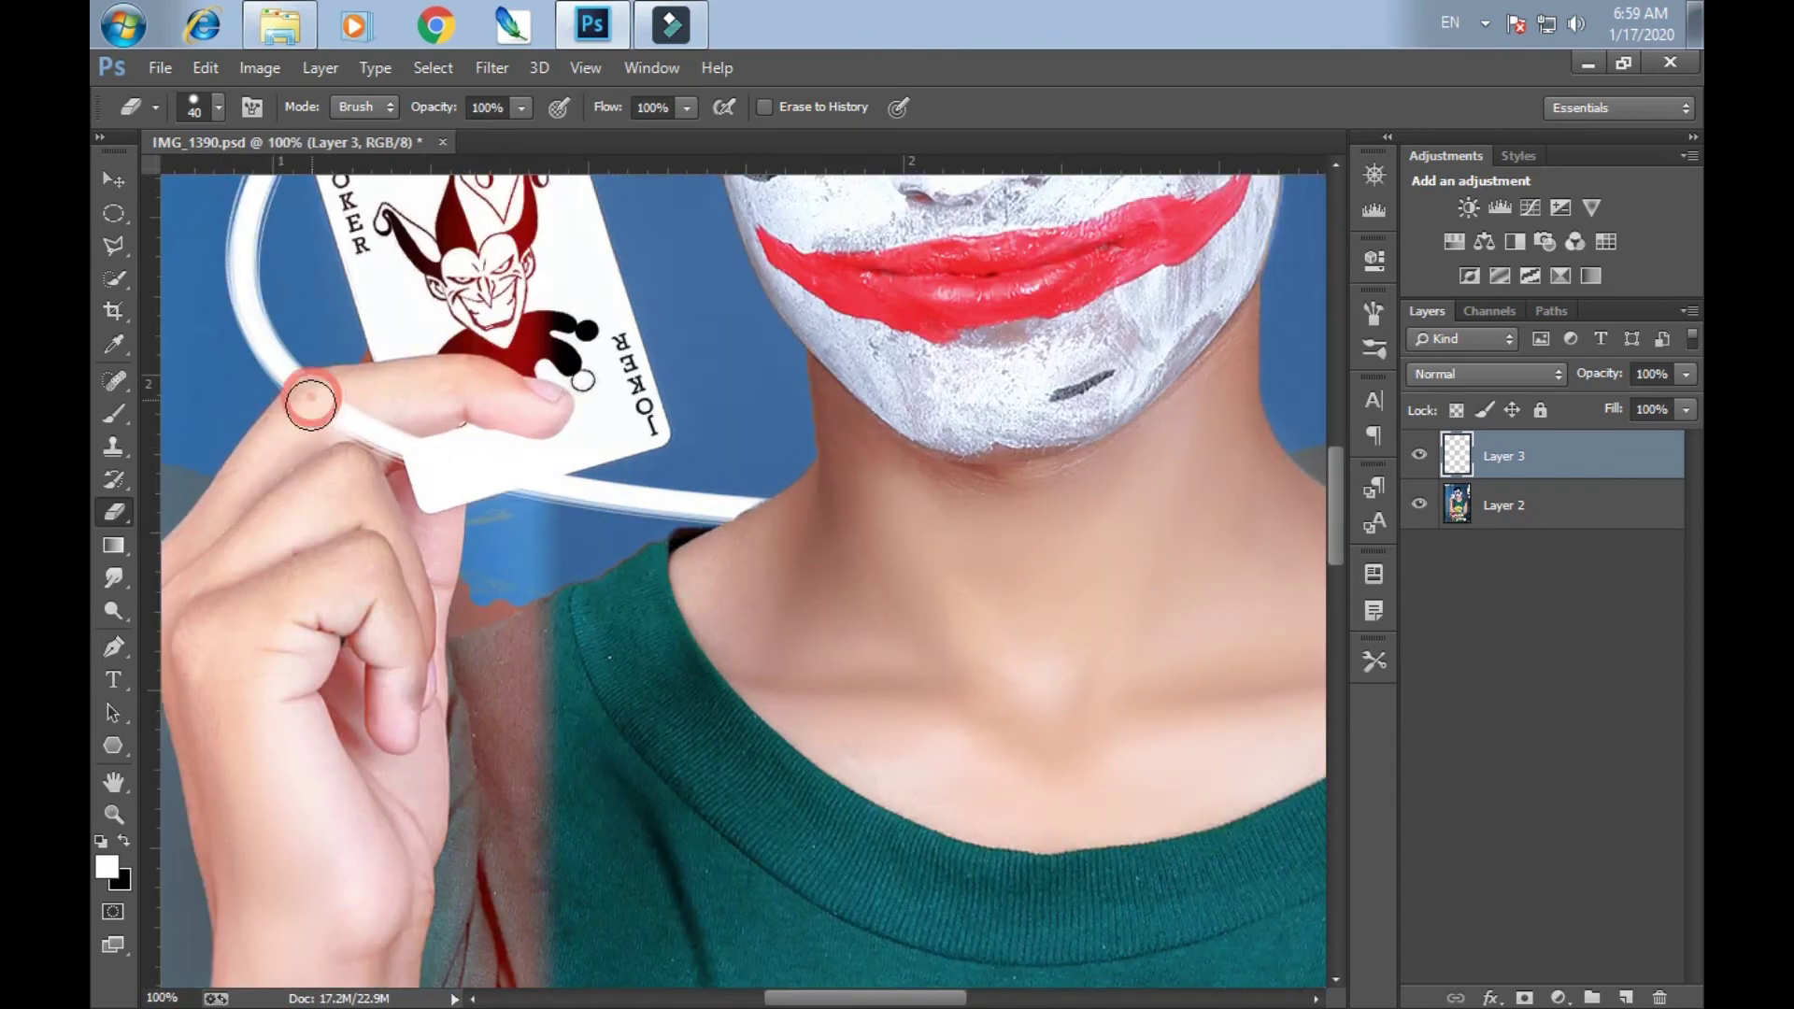
pyautogui.moveTo(306, 399); pyautogui.dragTo(416, 447)
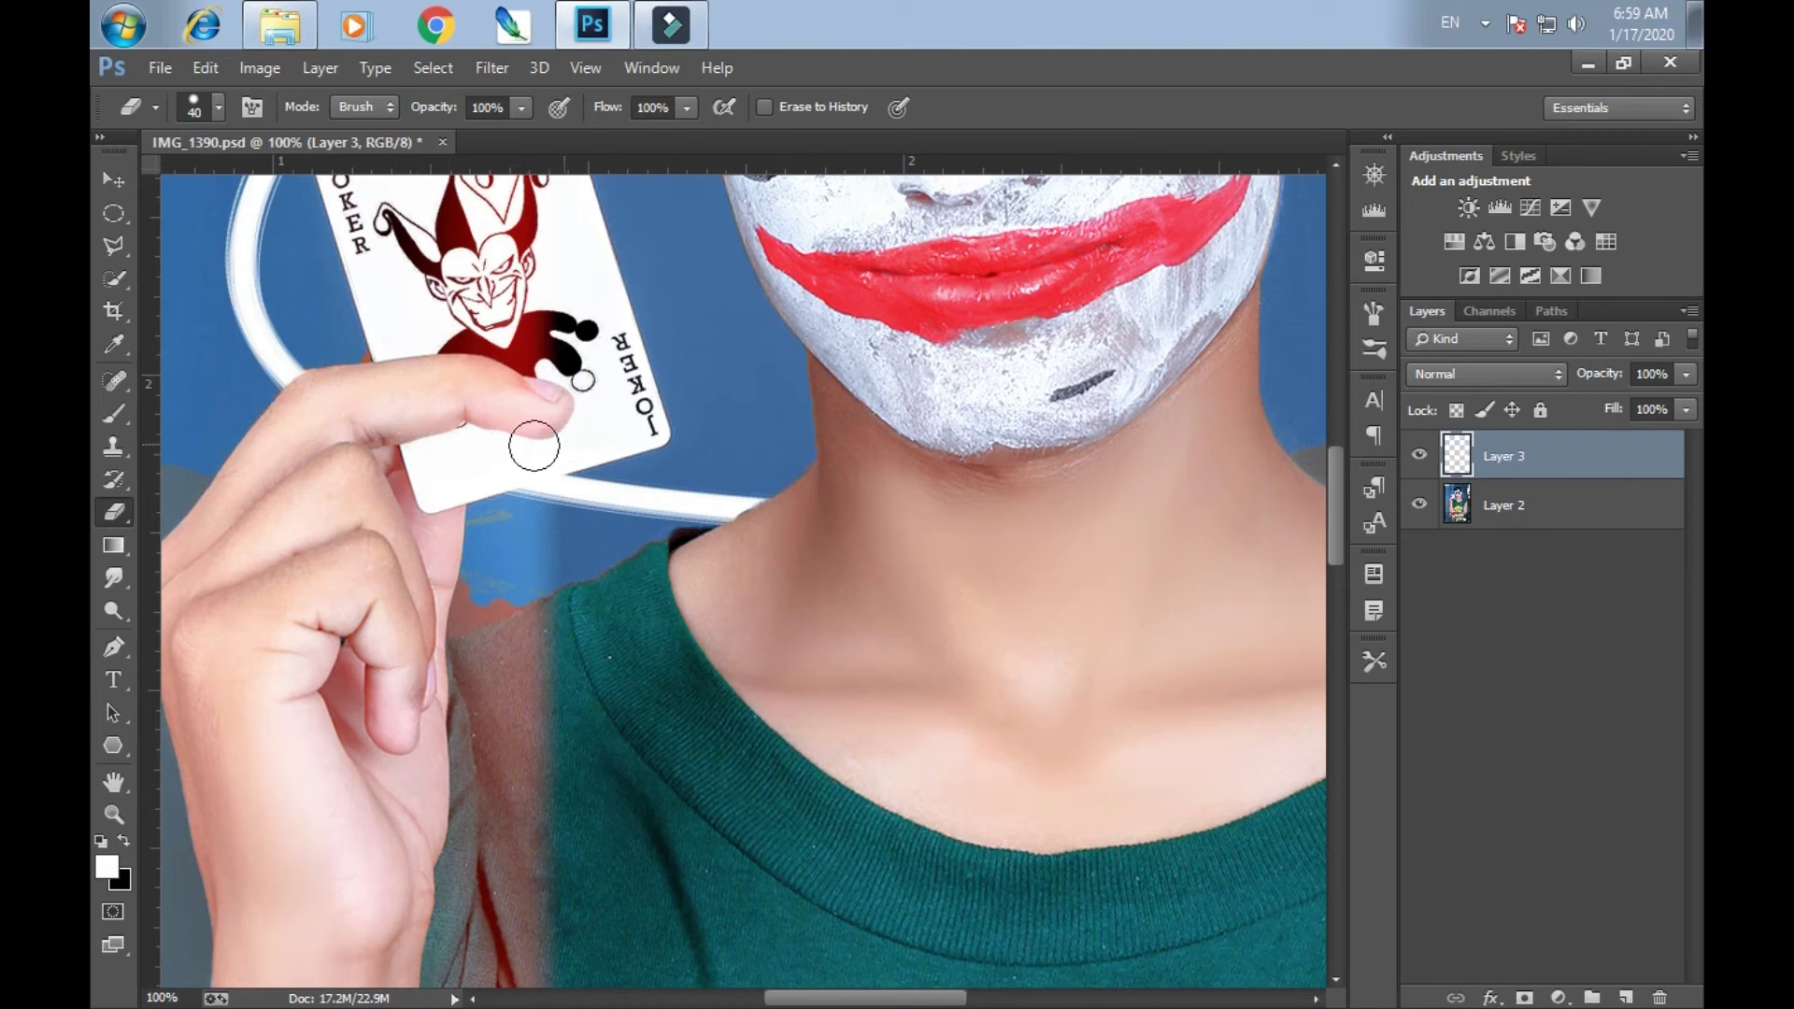
pyautogui.hotkey('ctrl', '-')
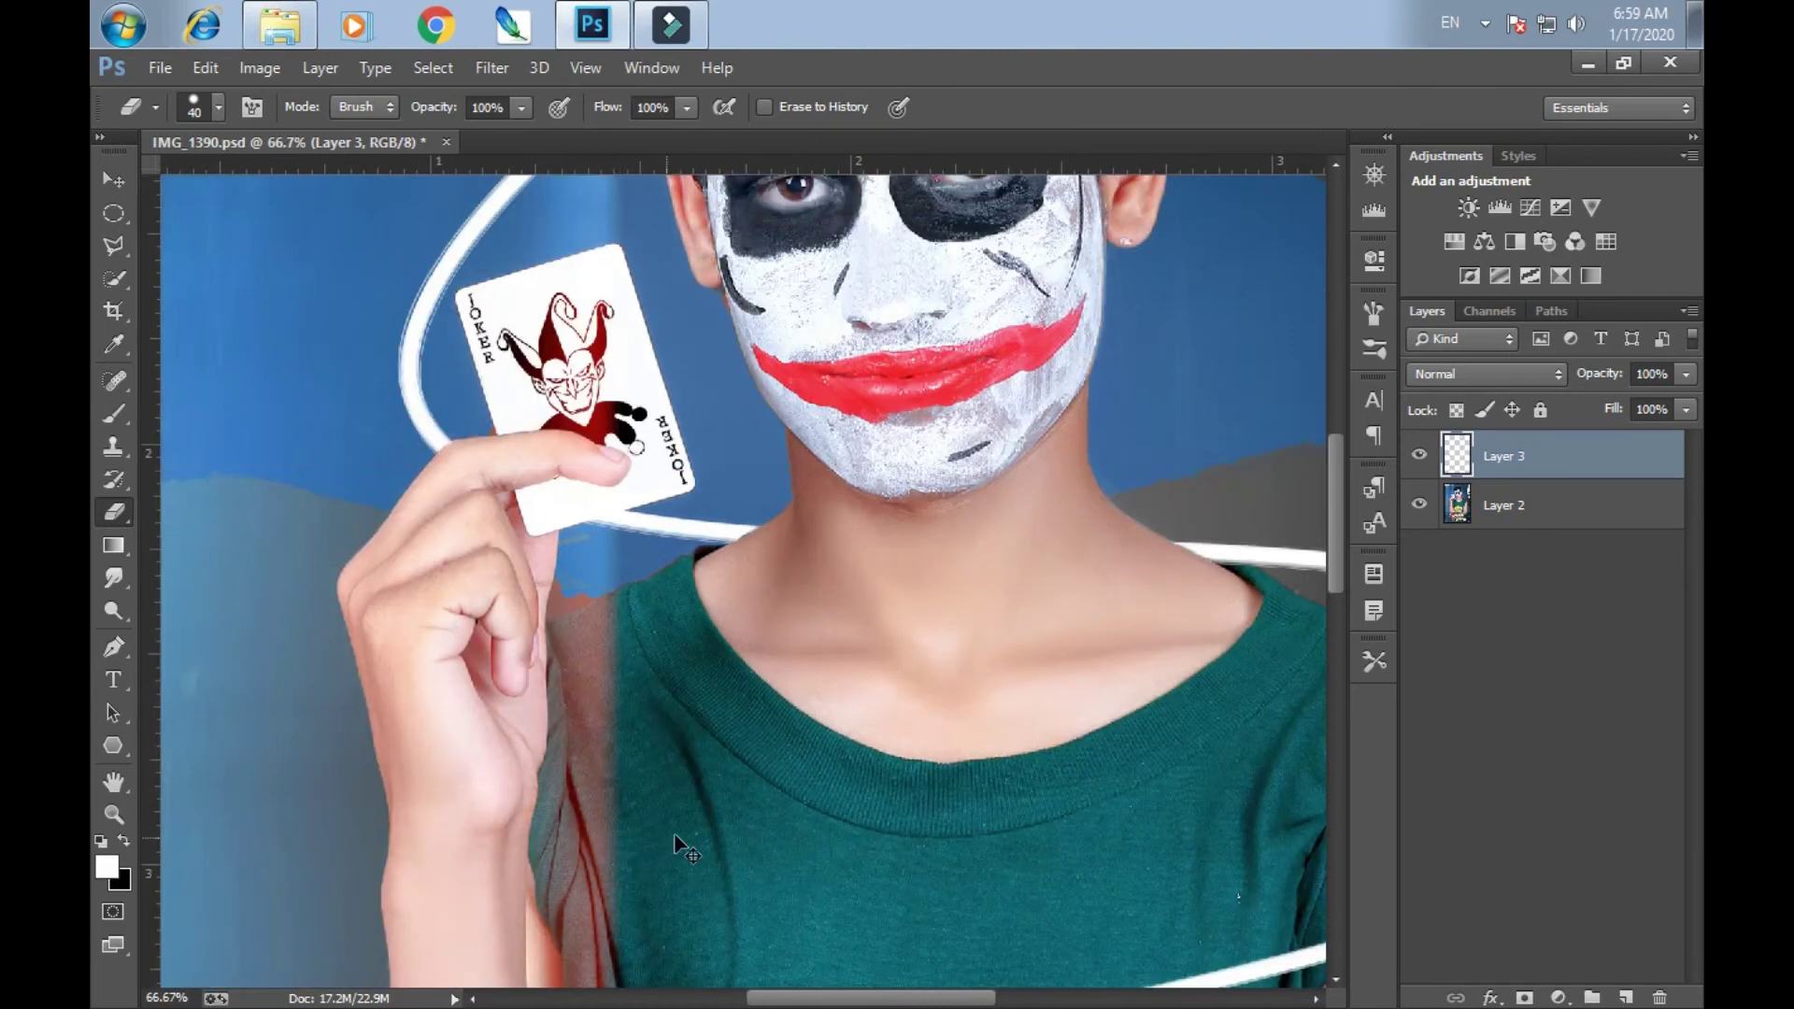
pyautogui.hotkey('ctrl', '-')
pyautogui.hotkey('ctrl', '-')
pyautogui.hotkey('ctrl', '-')
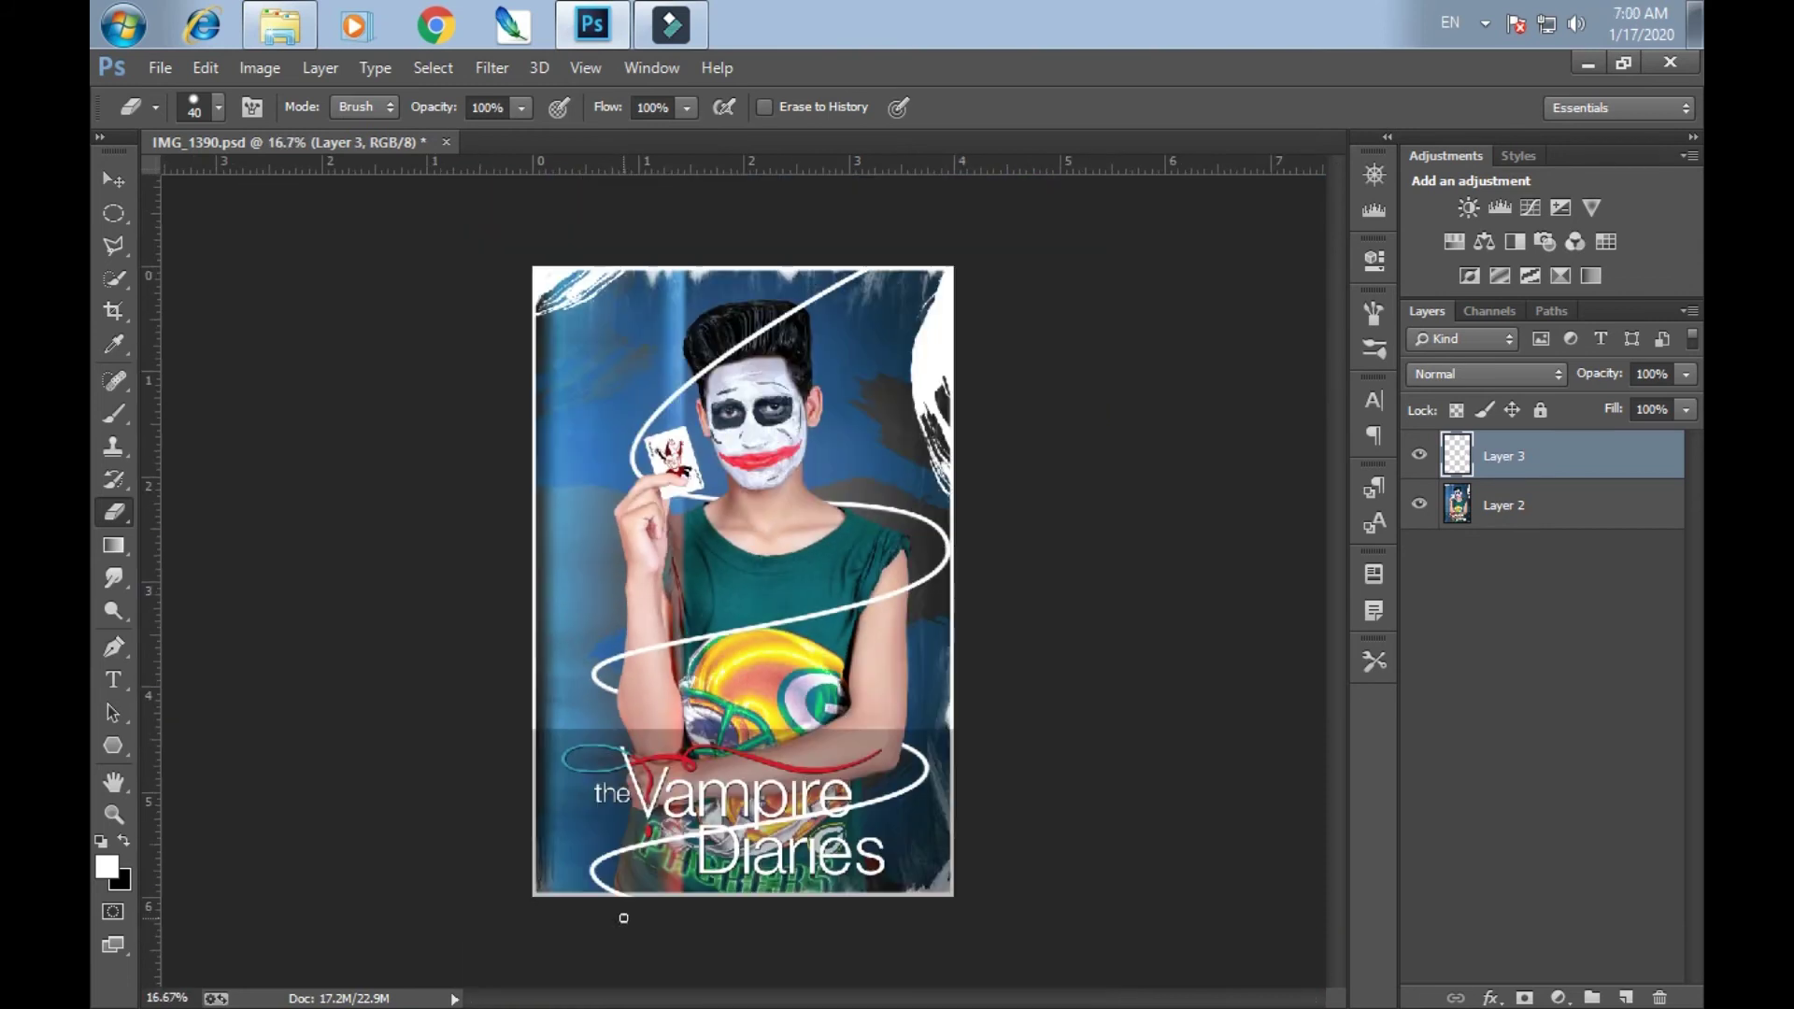
# Erase the swirl's tip on the grey strip at the poster's bottom edge
pyautogui.hotkey('ctrl', '+')
pyautogui.hotkey('ctrl', '+')
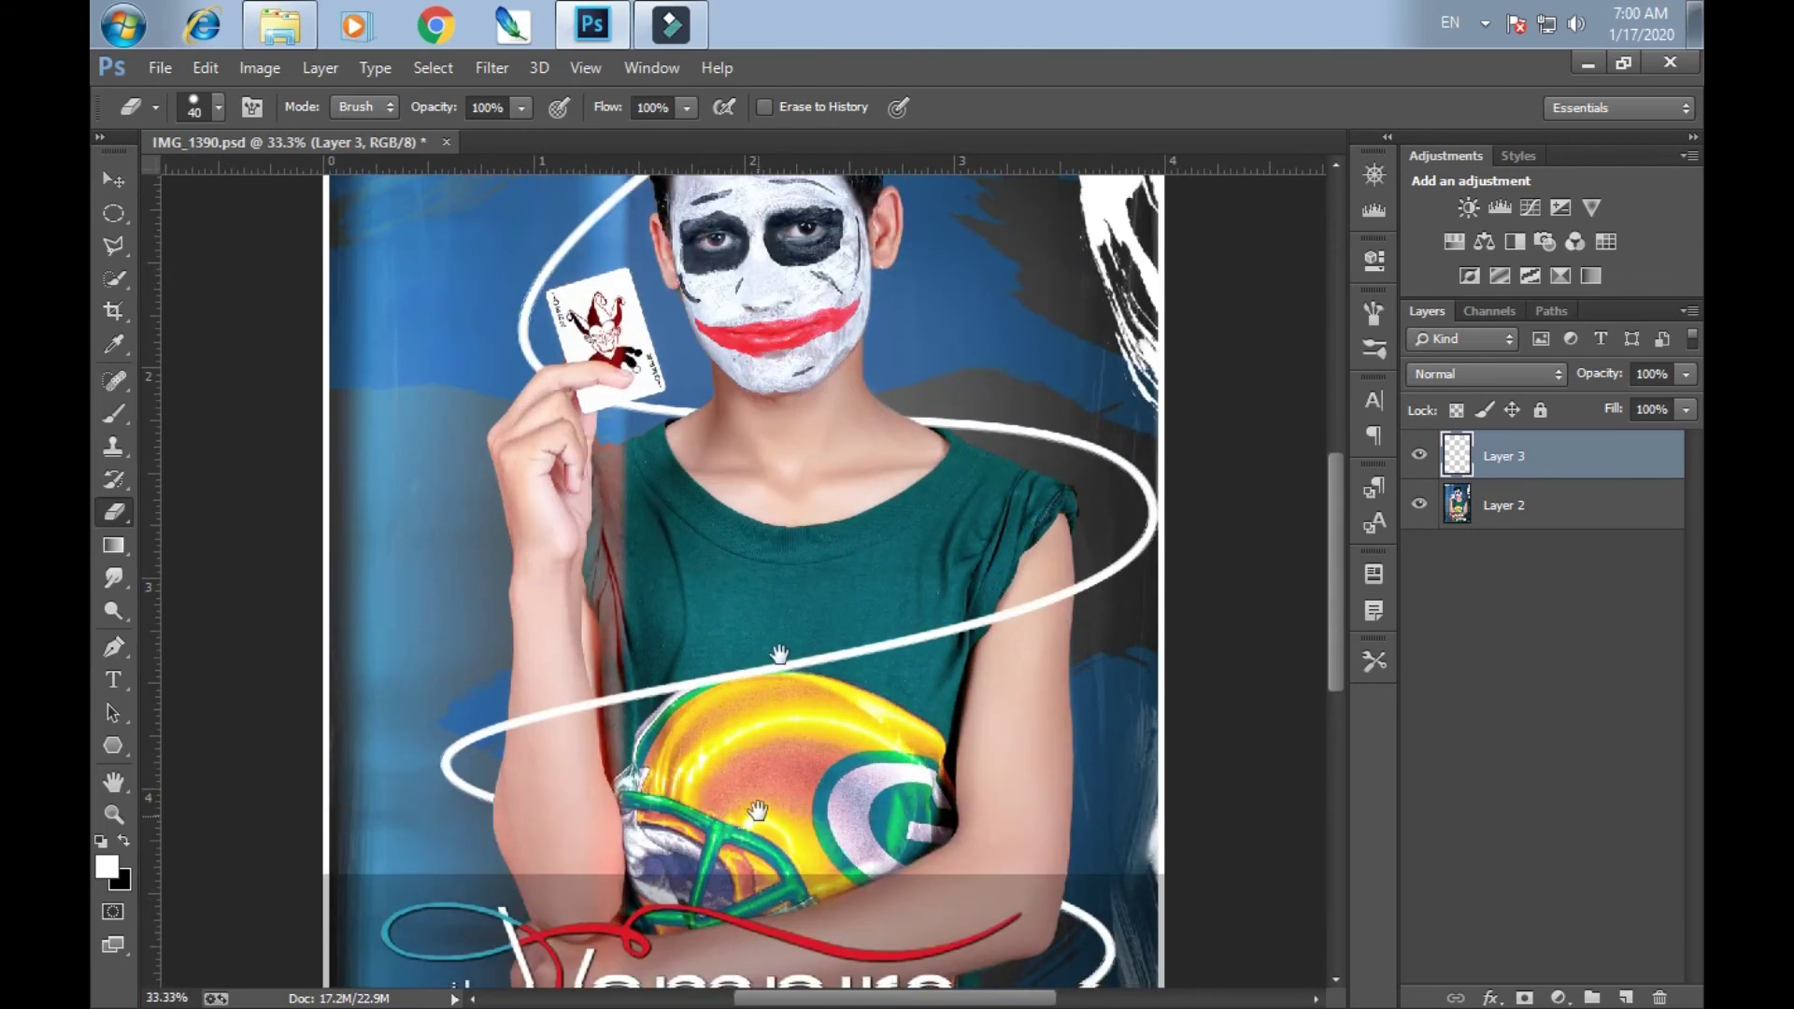
pyautogui.scroll(-5, 768, 652)
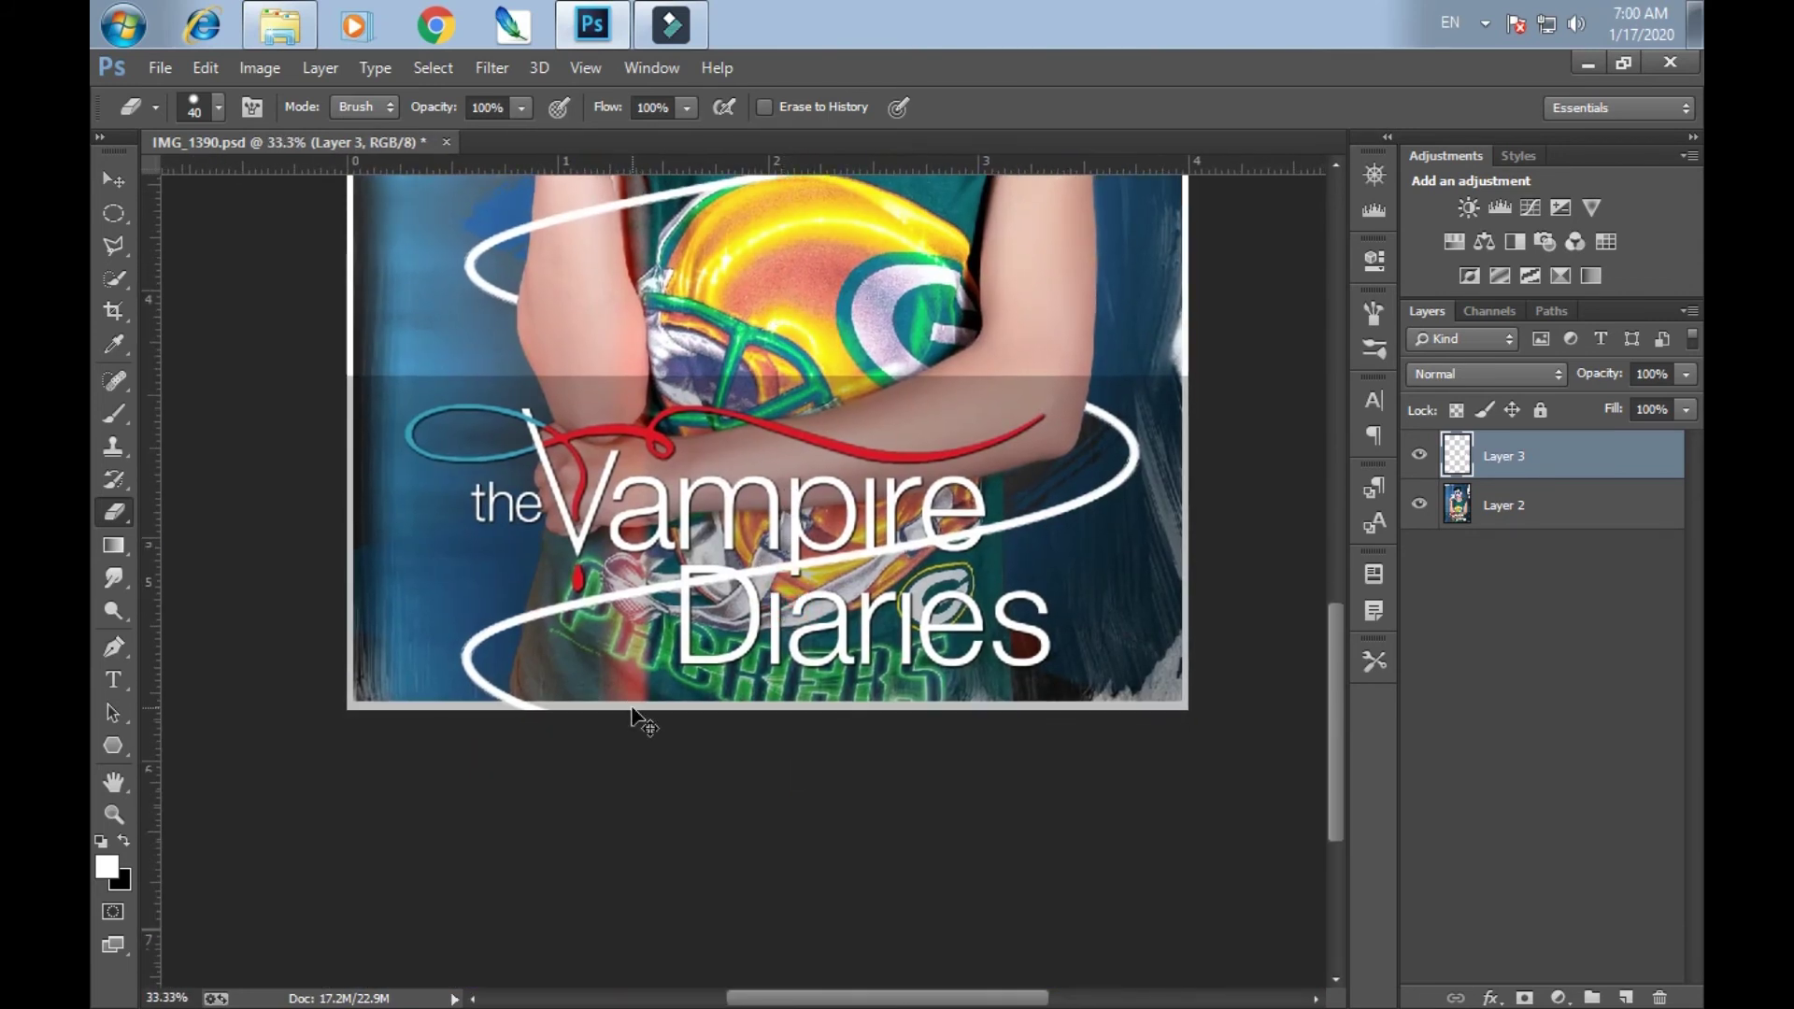
pyautogui.scroll(1, 632, 710)
pyautogui.scroll(1, 509, 721)
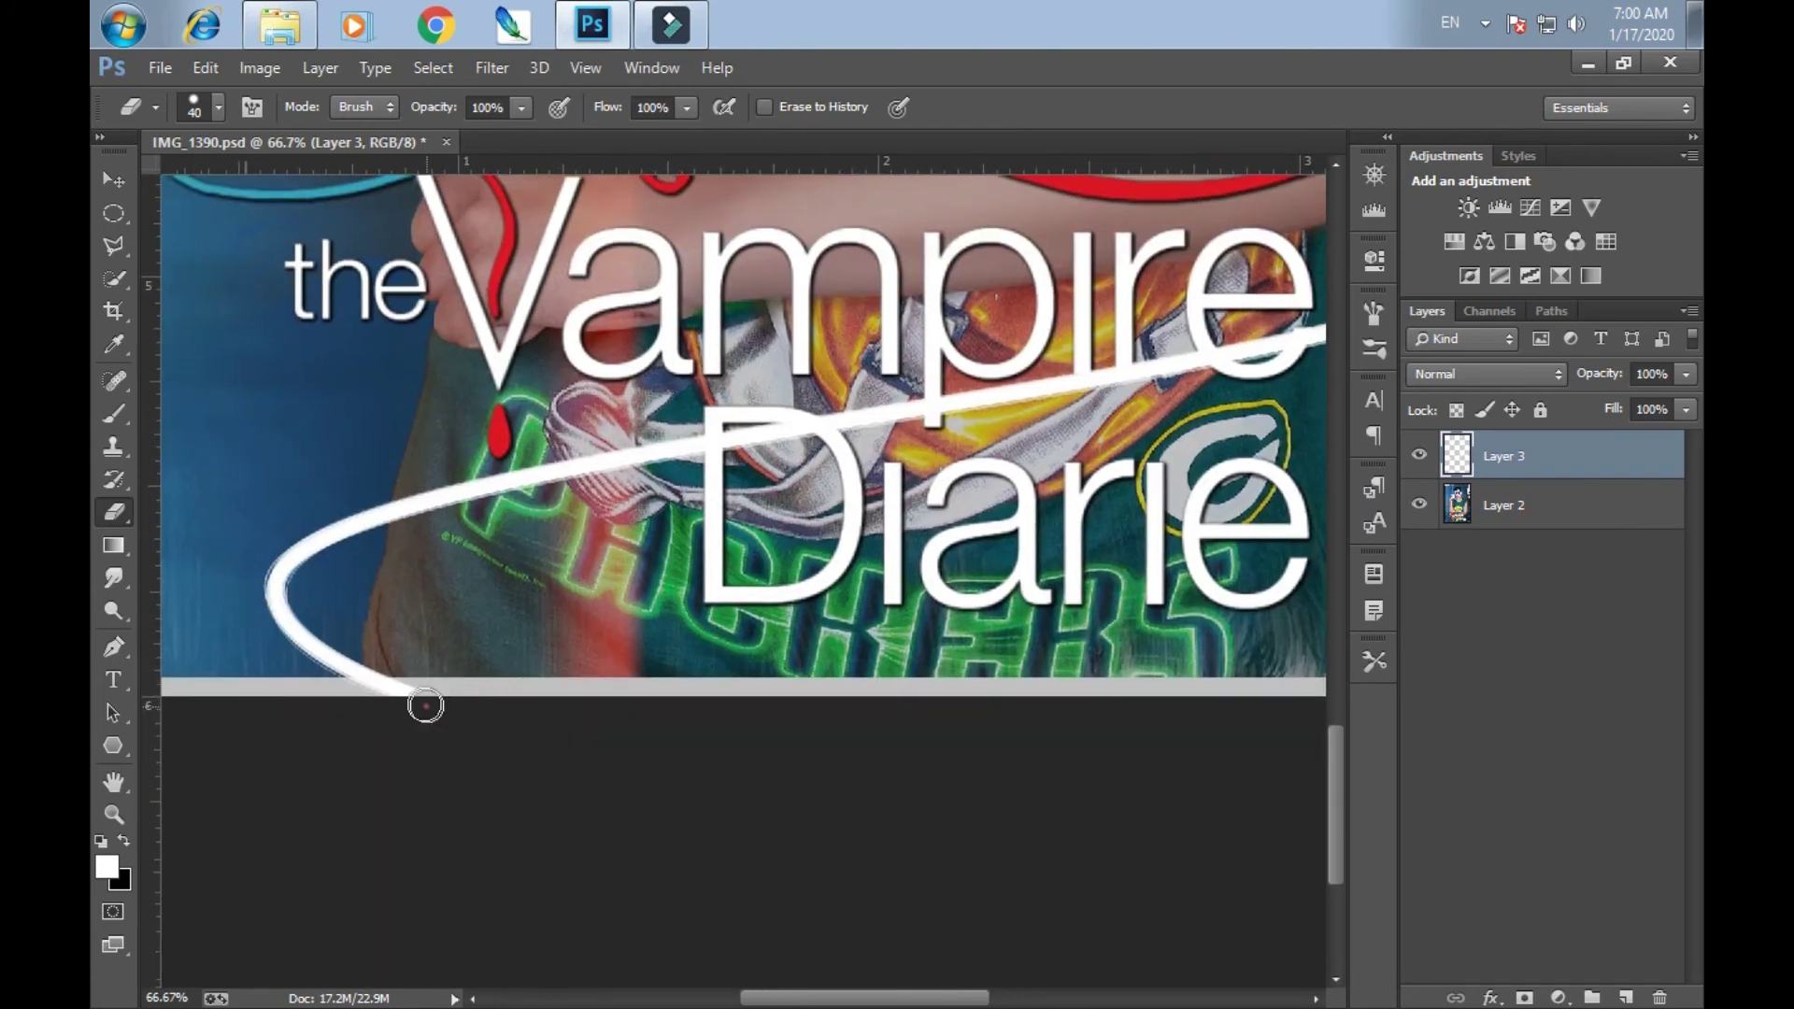
pyautogui.moveTo(381, 683); pyautogui.dragTo(356, 702)
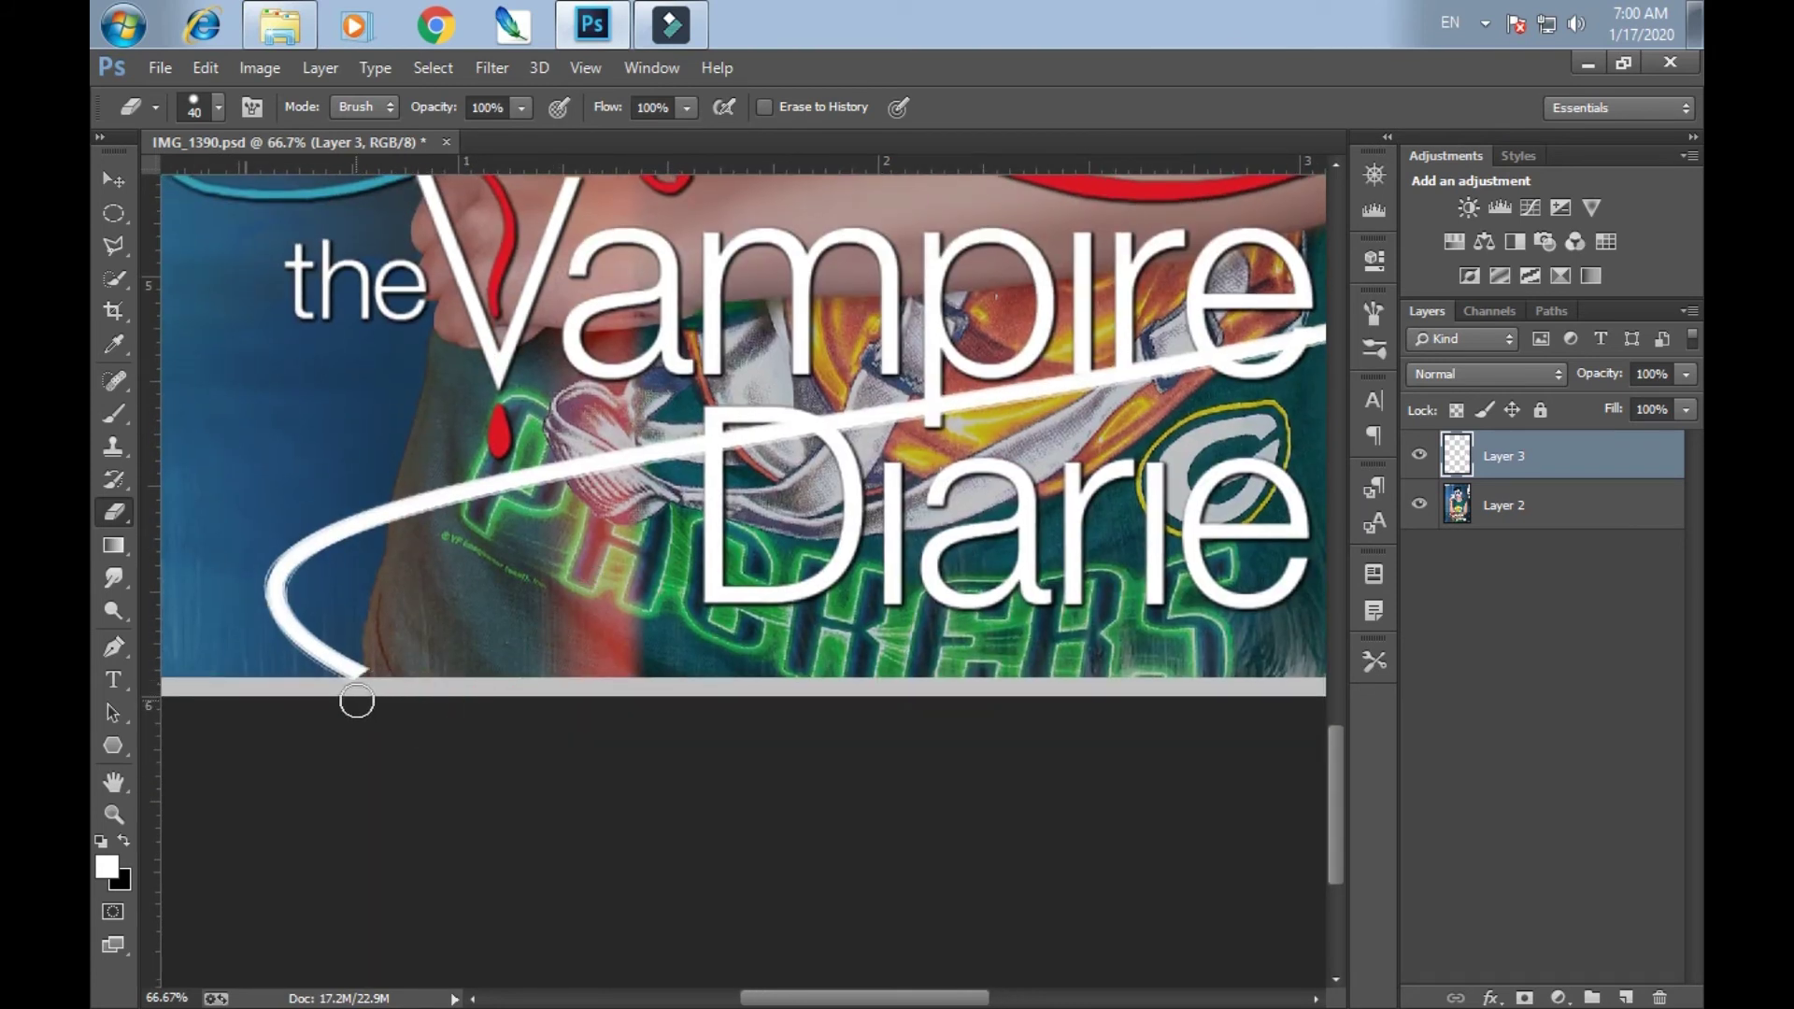
pyautogui.hotkey('ctrl', 'z')
pyautogui.moveTo(387, 700); pyautogui.dragTo(405, 711)
pyautogui.hotkey('ctrl', '-')
pyautogui.hotkey('ctrl', '-')
pyautogui.hotkey('ctrl', '-')
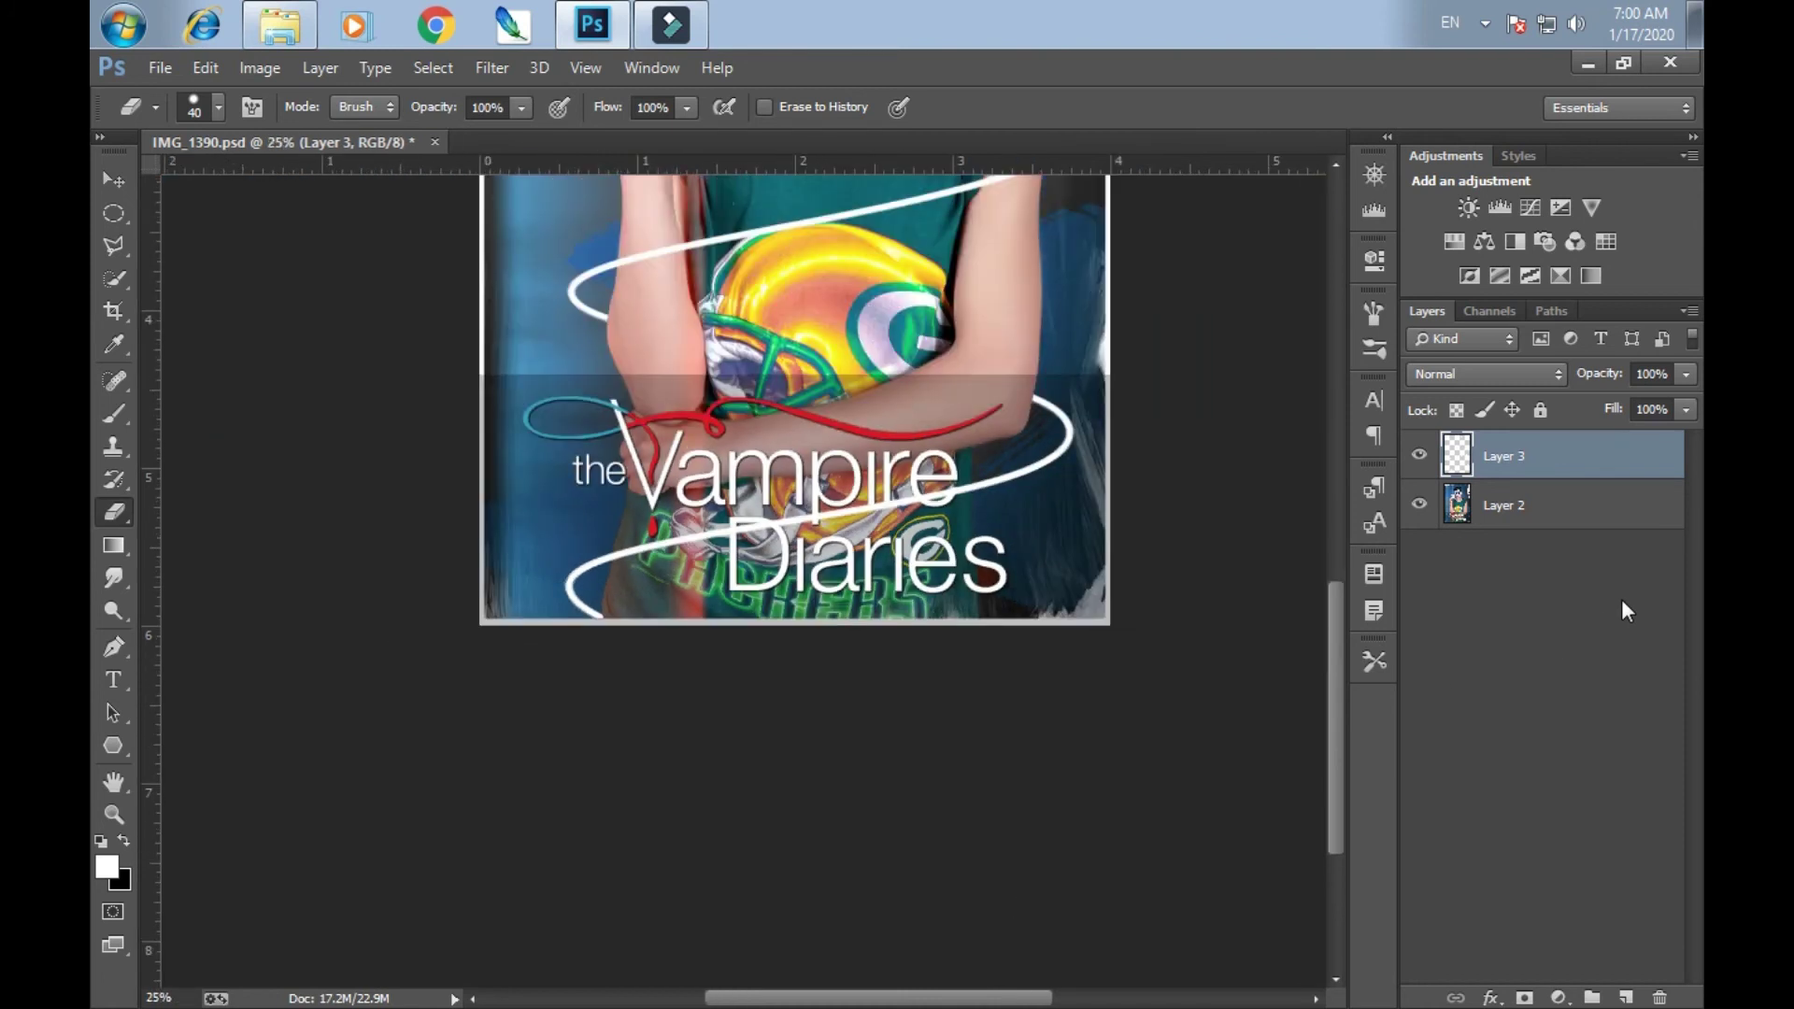
pyautogui.hotkey('ctrl', '-')
# Add a red (ff0000) Outer Glow at 100% opacity in Hard Light mode
pyautogui.click(1491, 996)
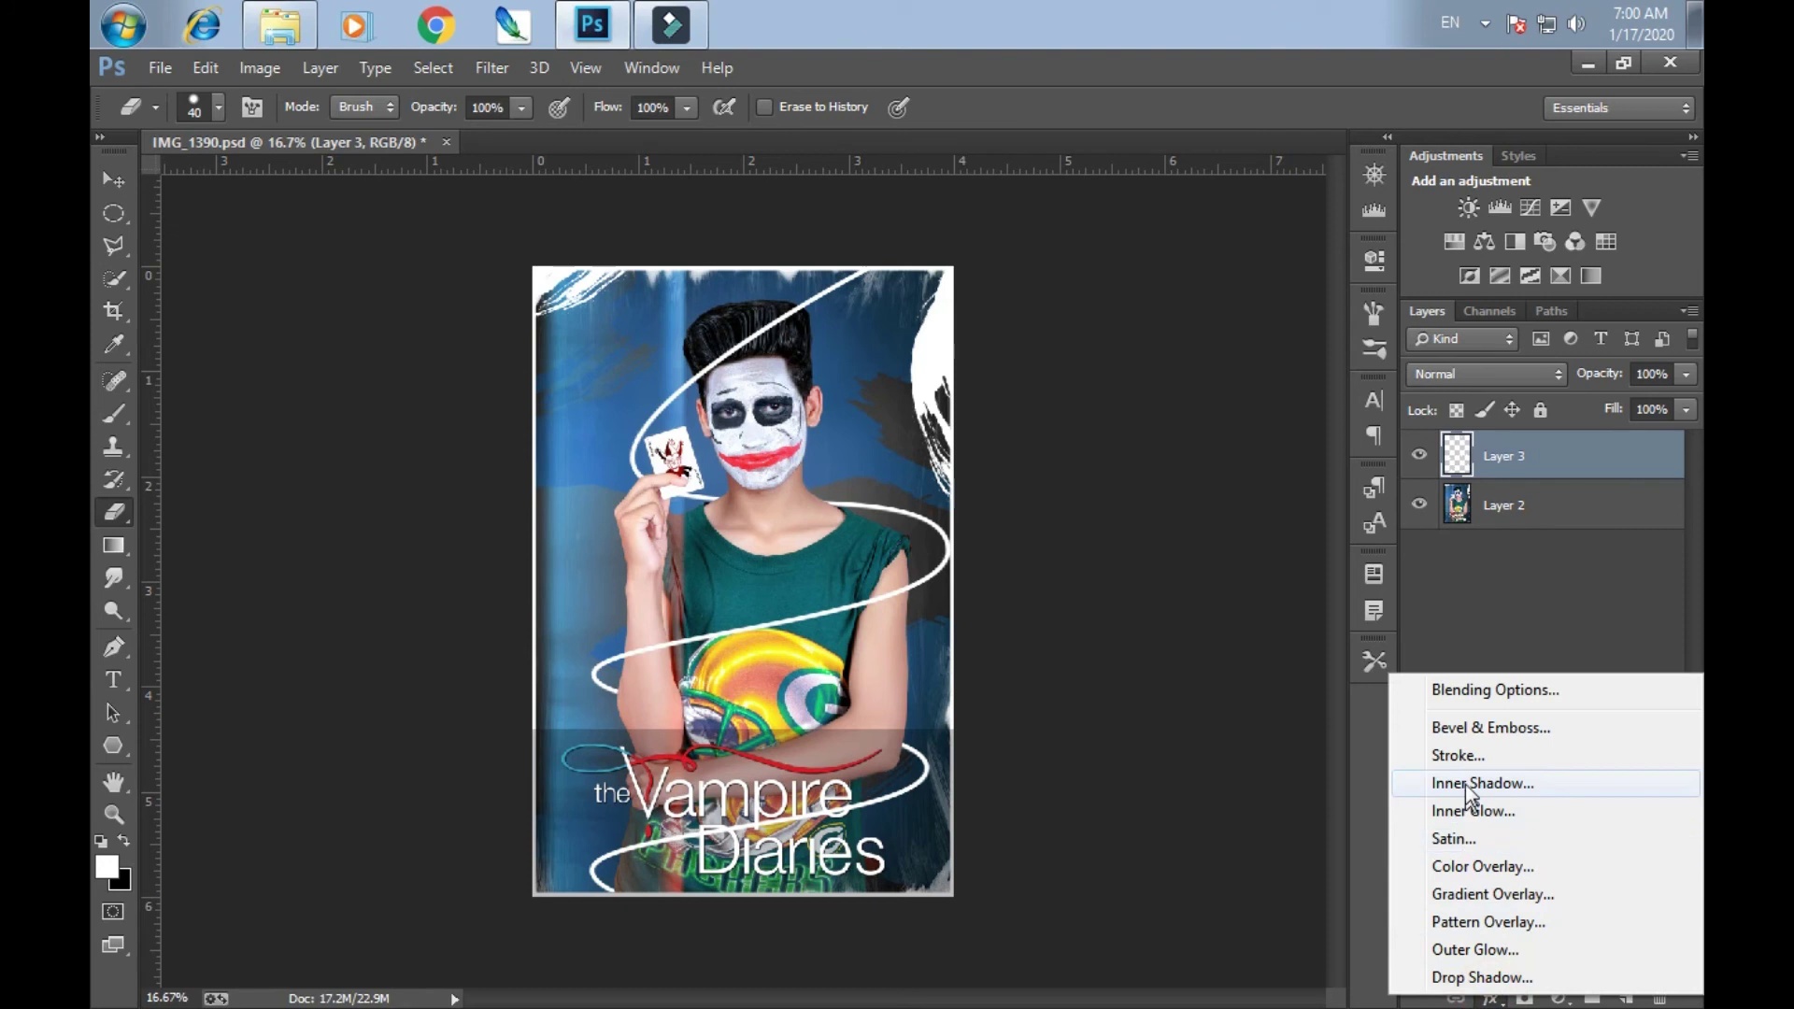
pyautogui.click(1472, 689)
pyautogui.click(1000, 557)
pyautogui.click(1208, 344)
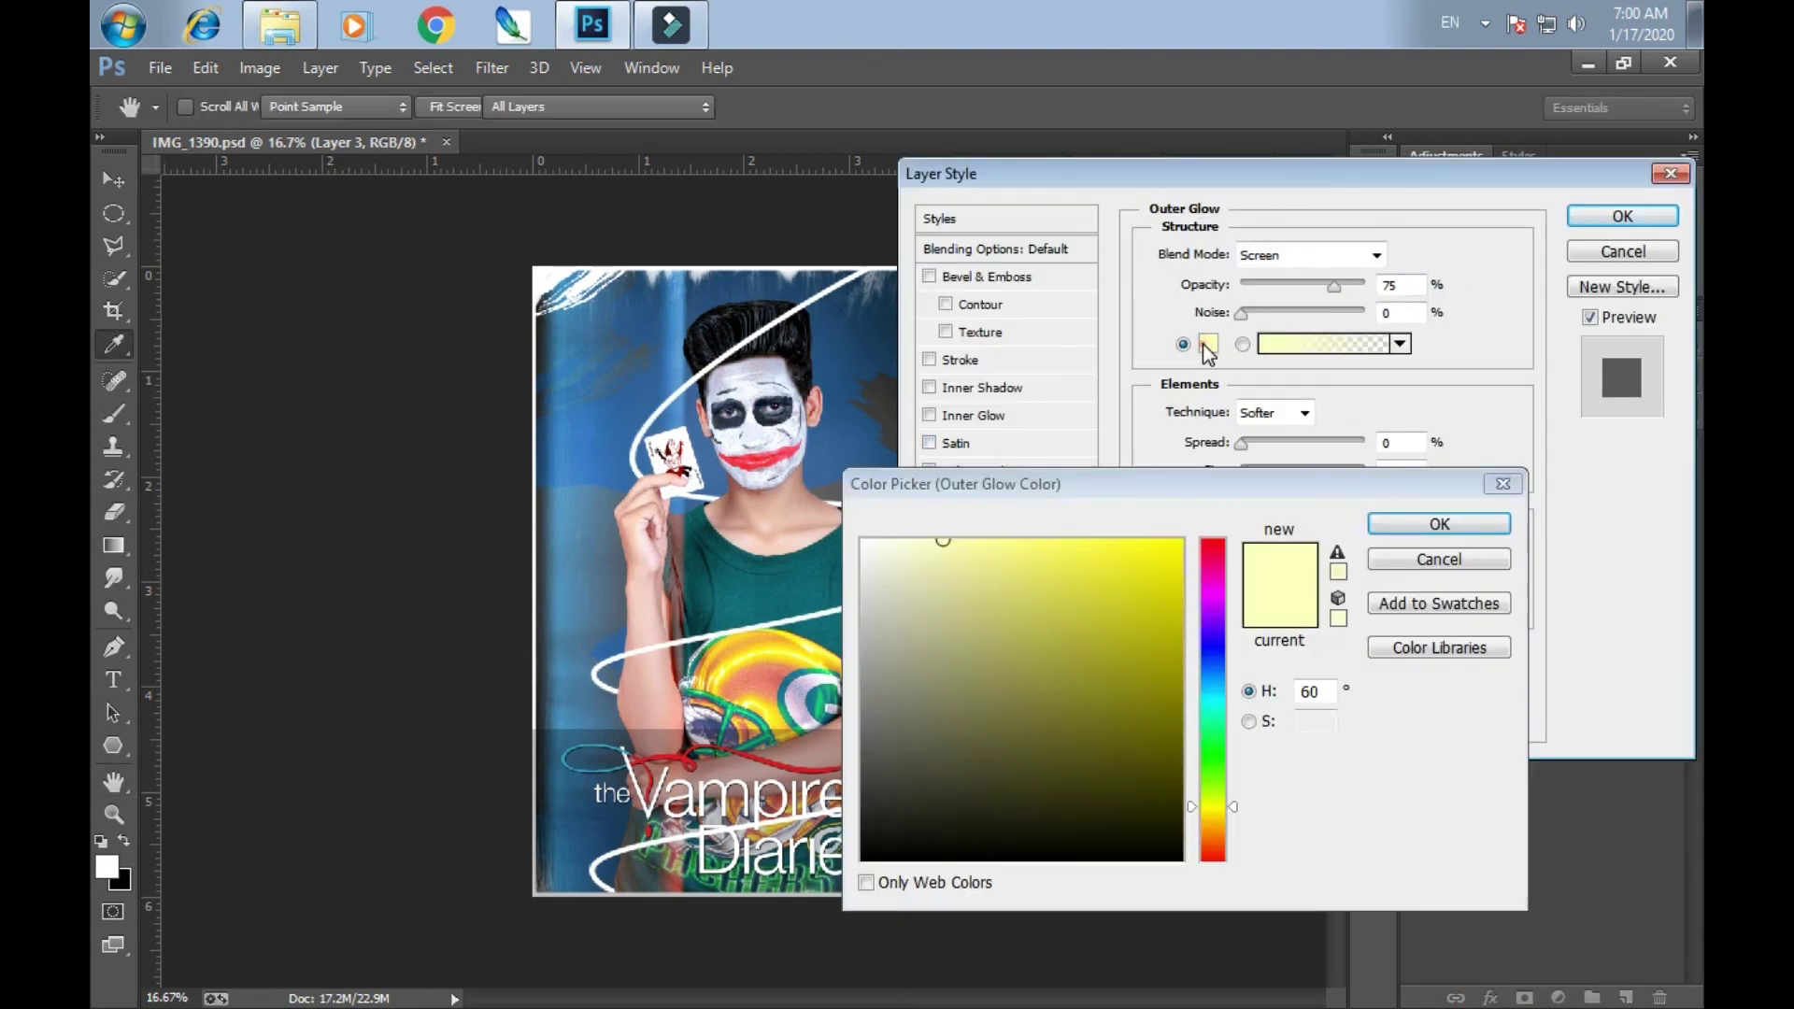
pyautogui.click(1179, 540)
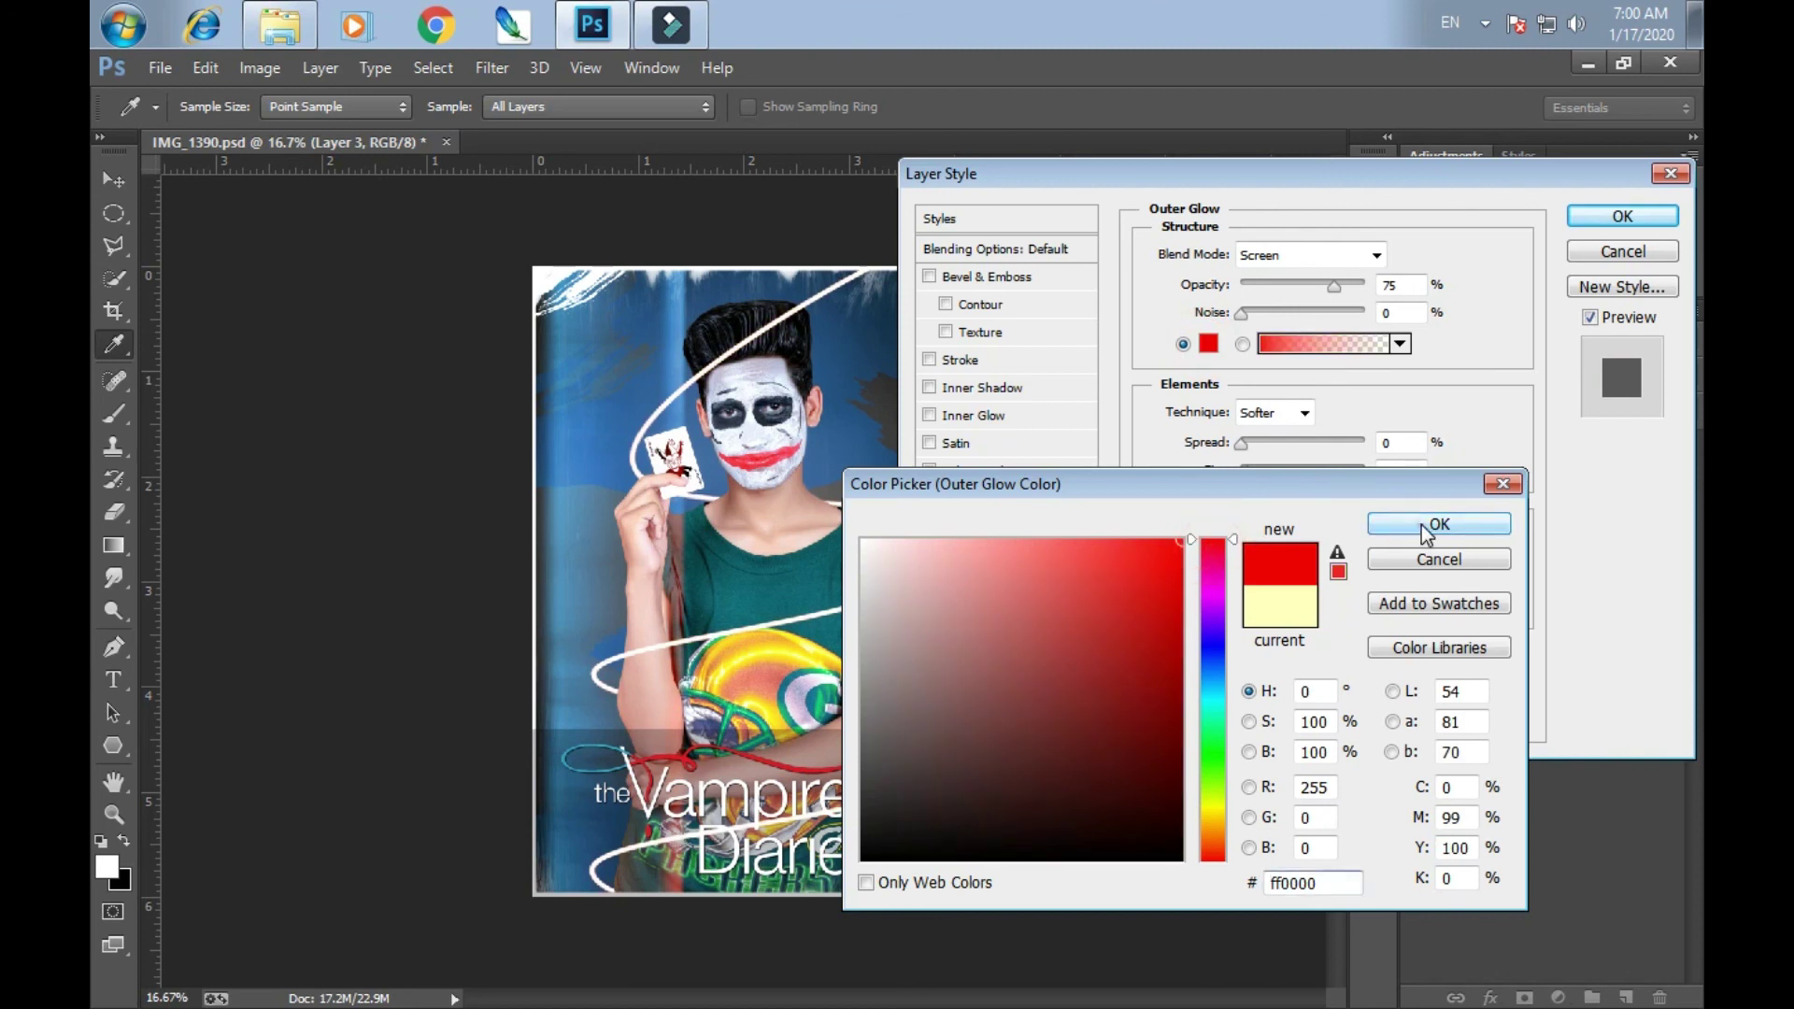
pyautogui.click(1437, 523)
pyautogui.moveTo(1334, 285); pyautogui.dragTo(1373, 271)
pyautogui.click(1375, 258)
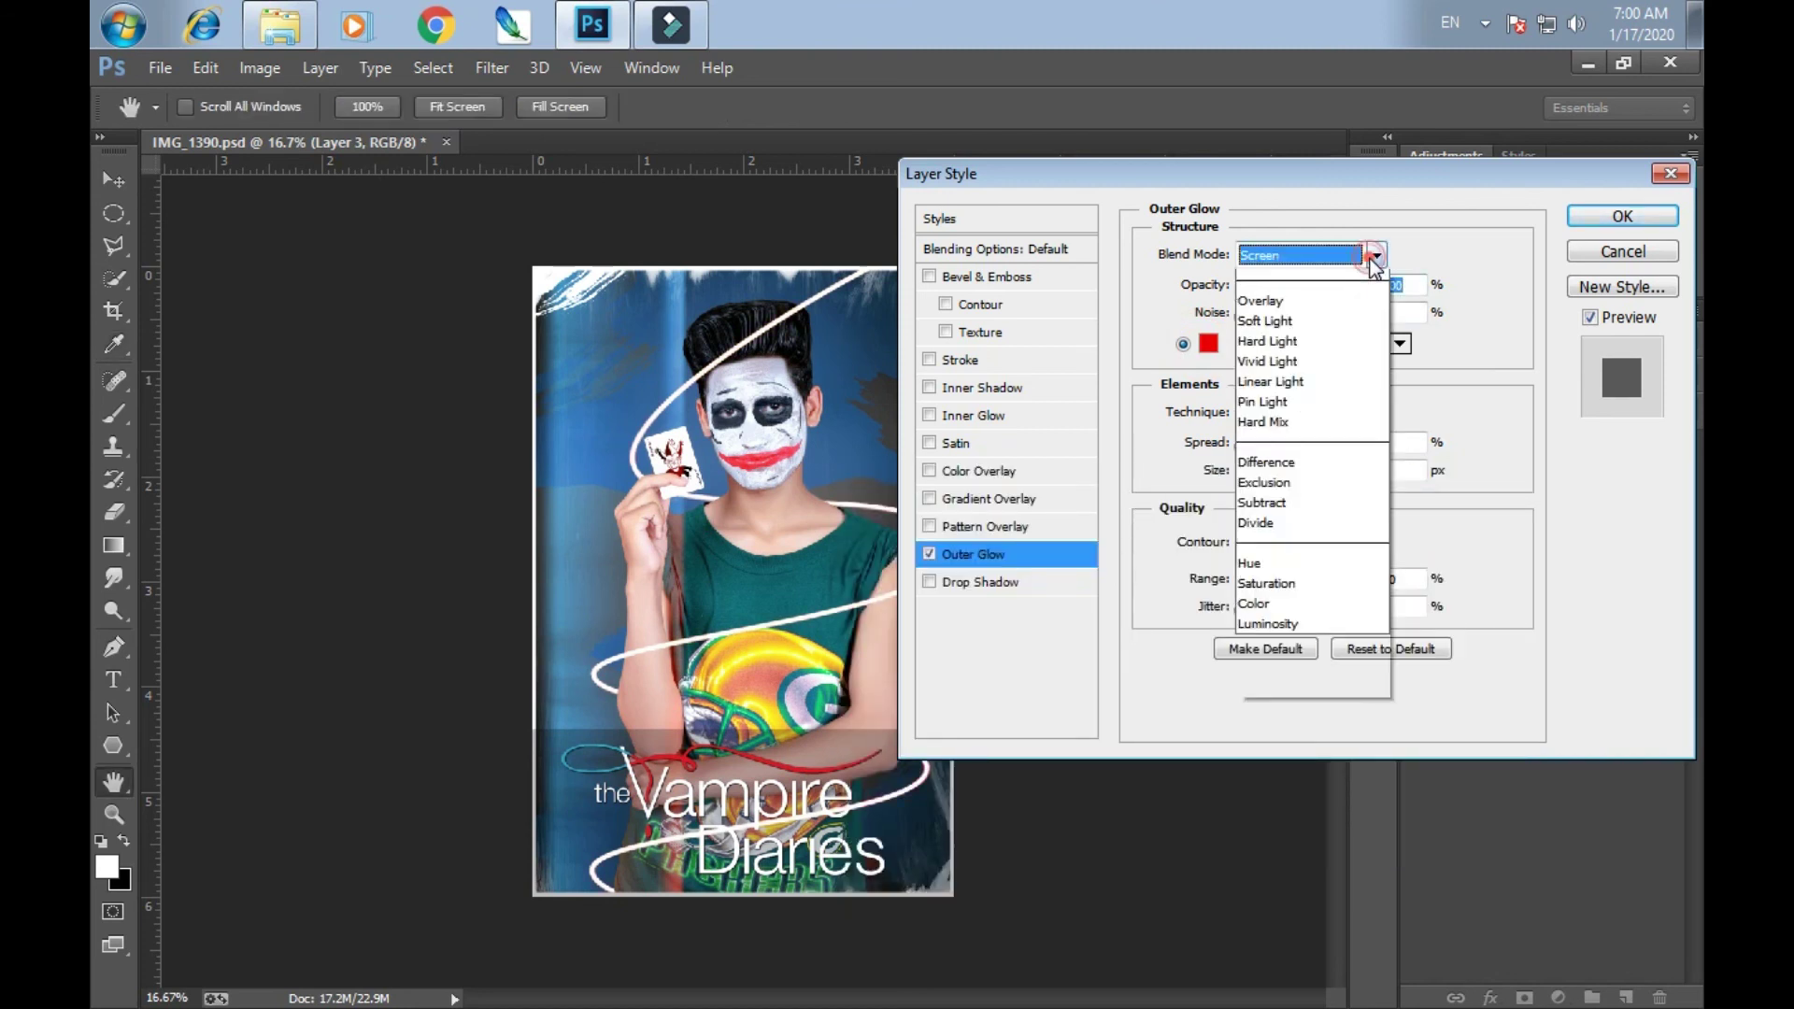
pyautogui.click(1269, 624)
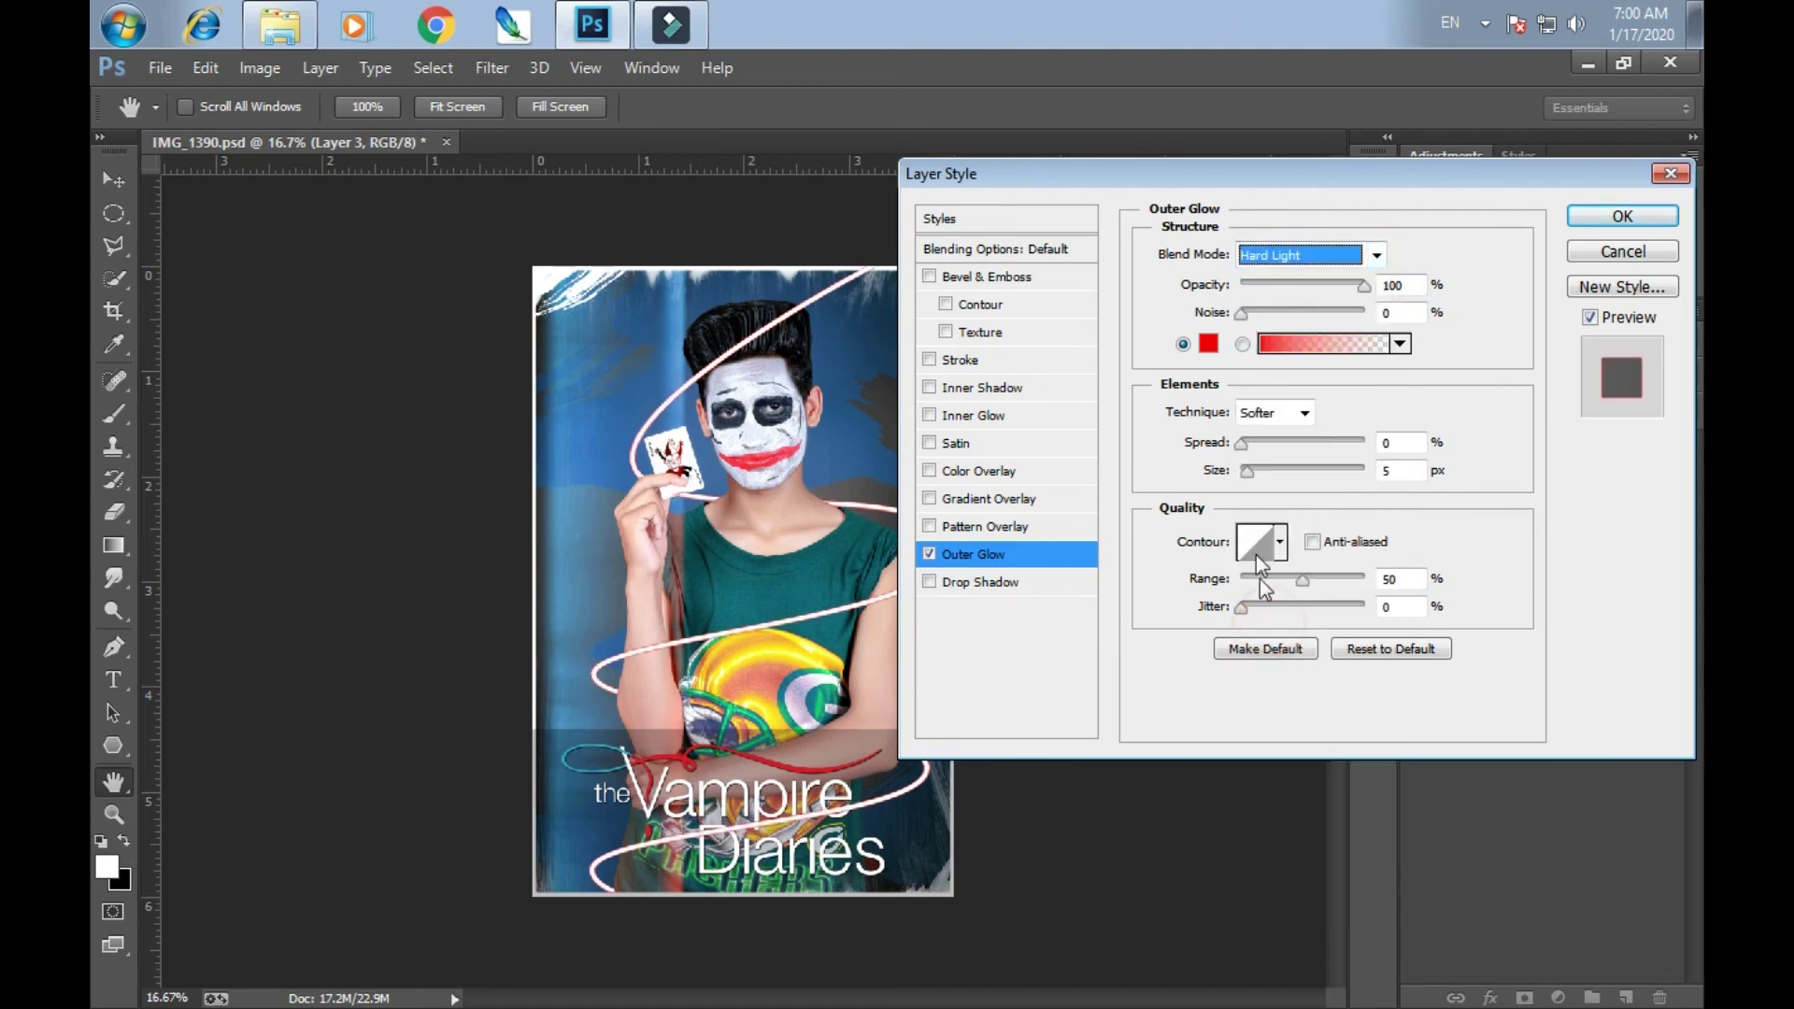
# Set the glow spread to 7% and size to about 125 px, add Inner Shadow, and apply
pyautogui.moveTo(1339, 187); pyautogui.dragTo(1355, 87)
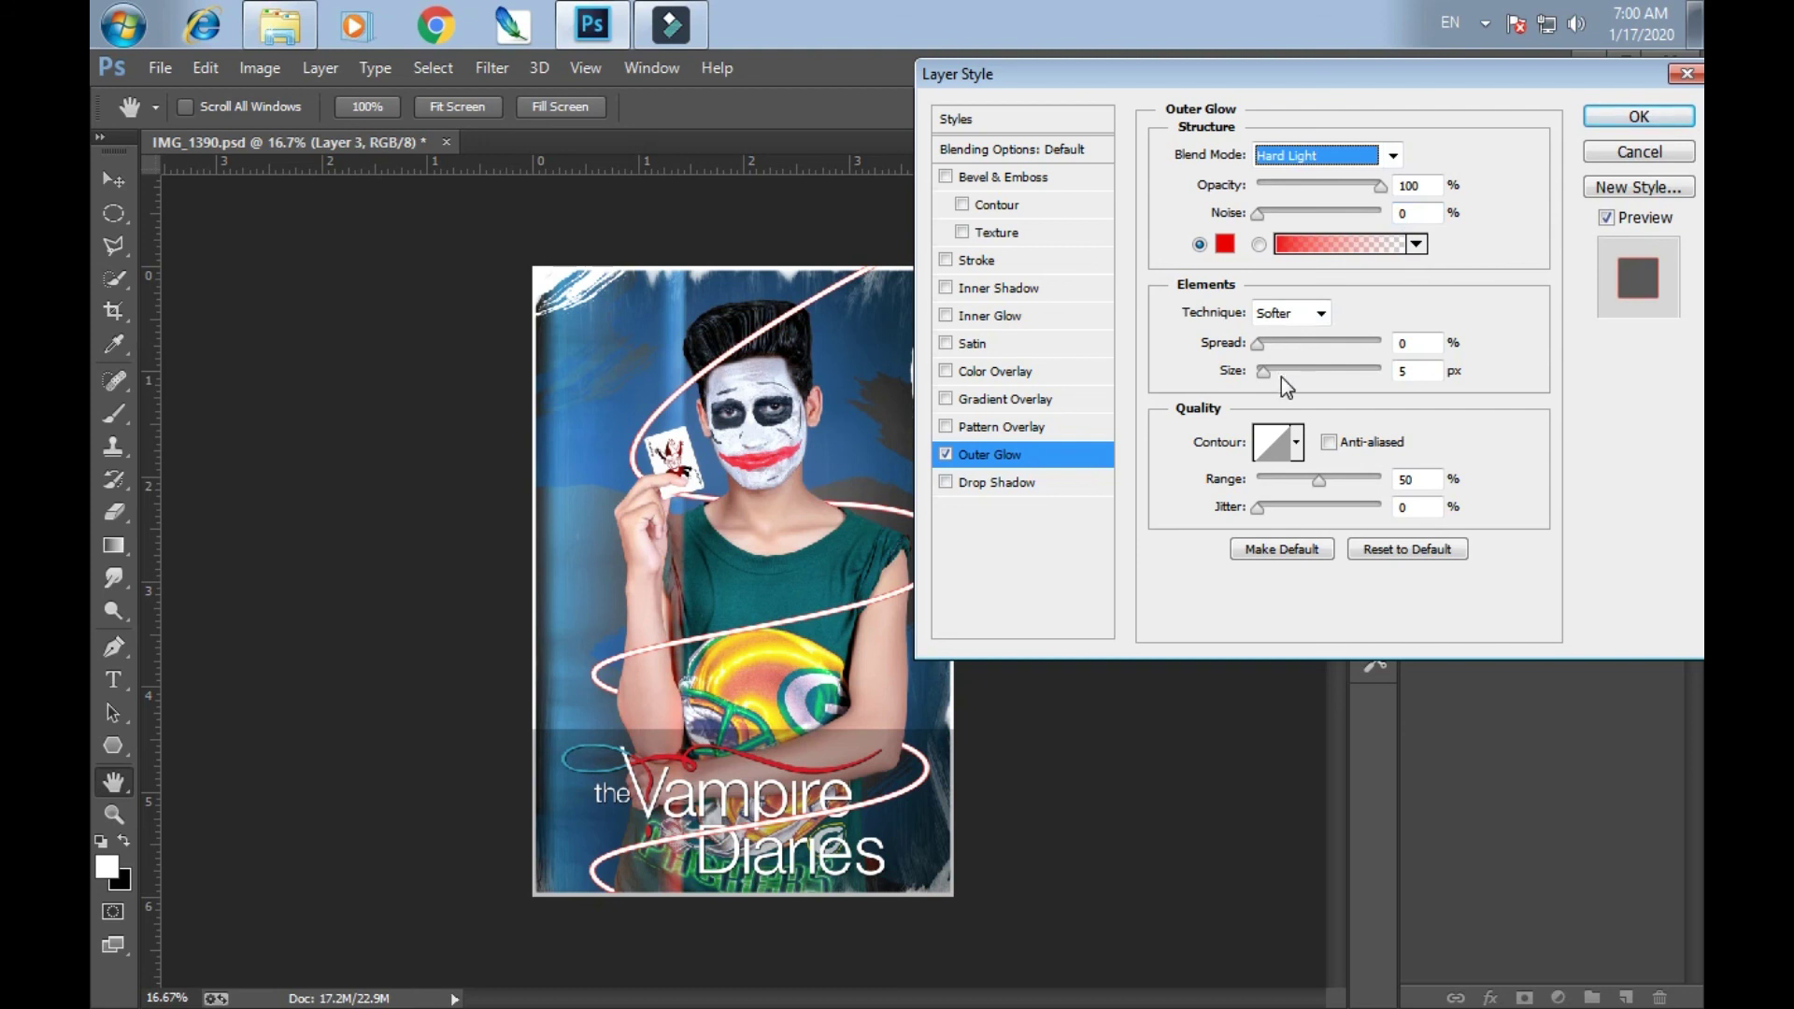
pyautogui.moveTo(1288, 372); pyautogui.dragTo(1302, 372)
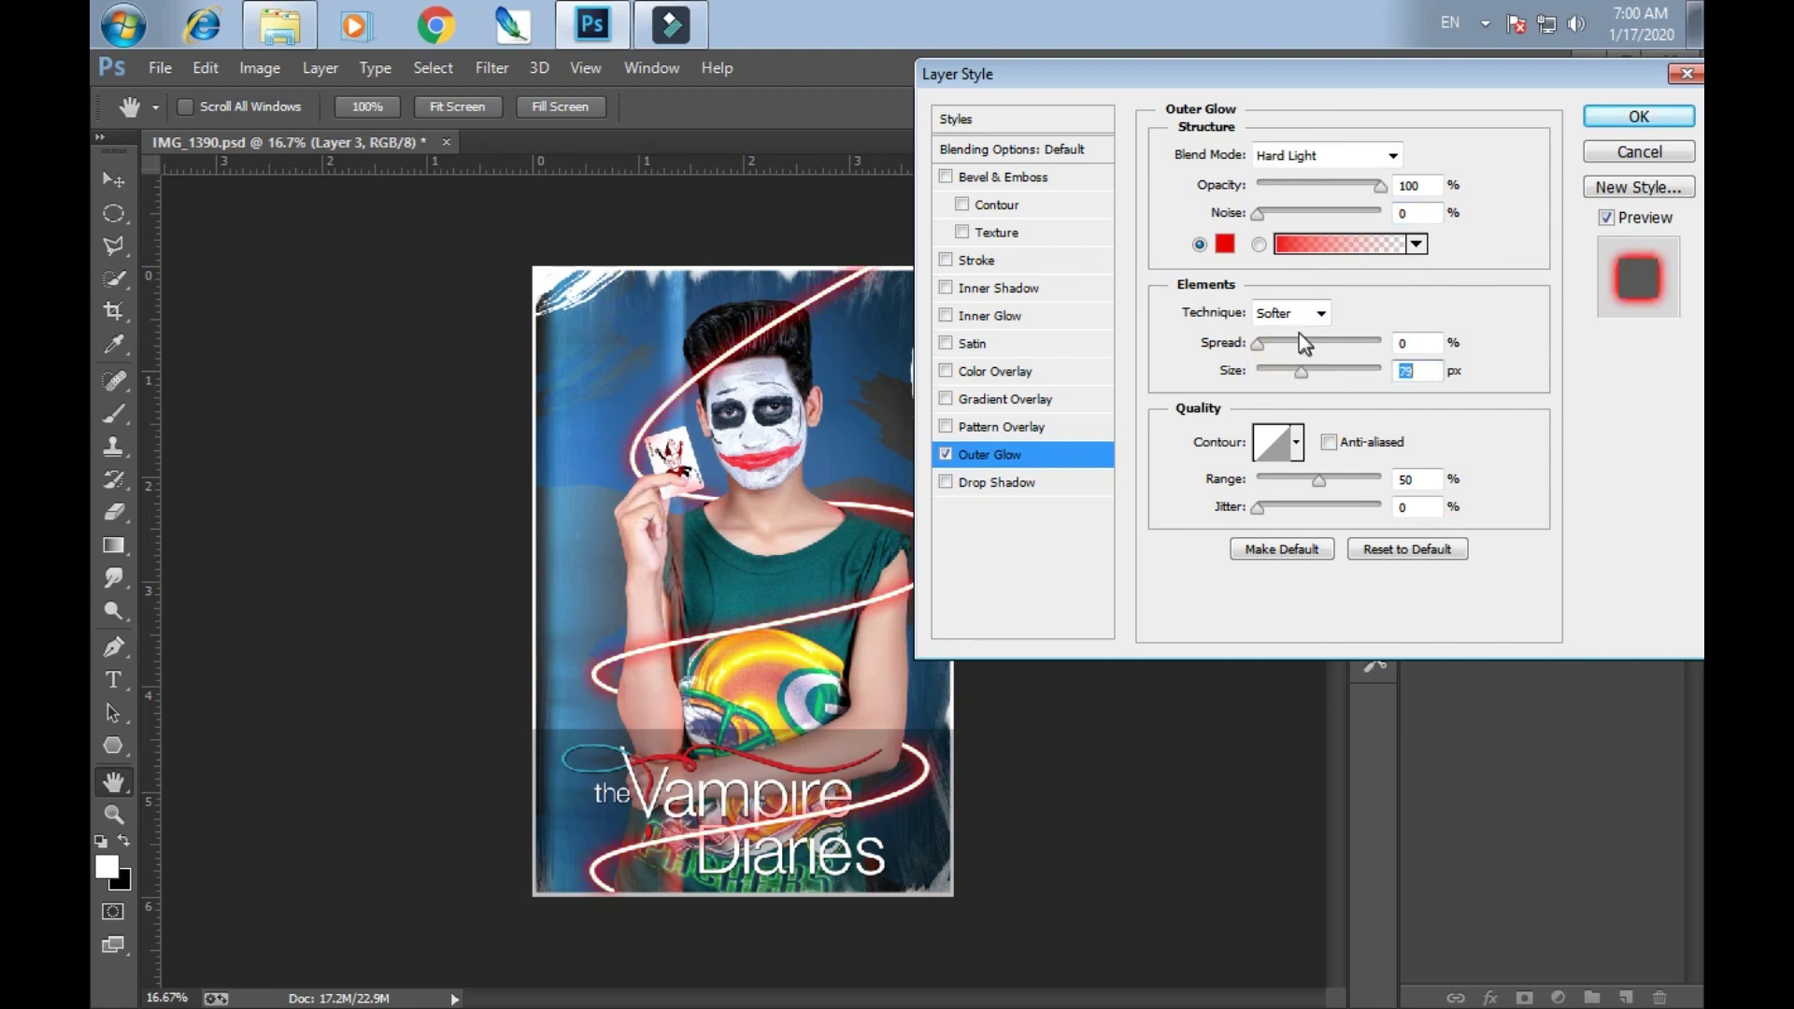
pyautogui.click(1276, 343)
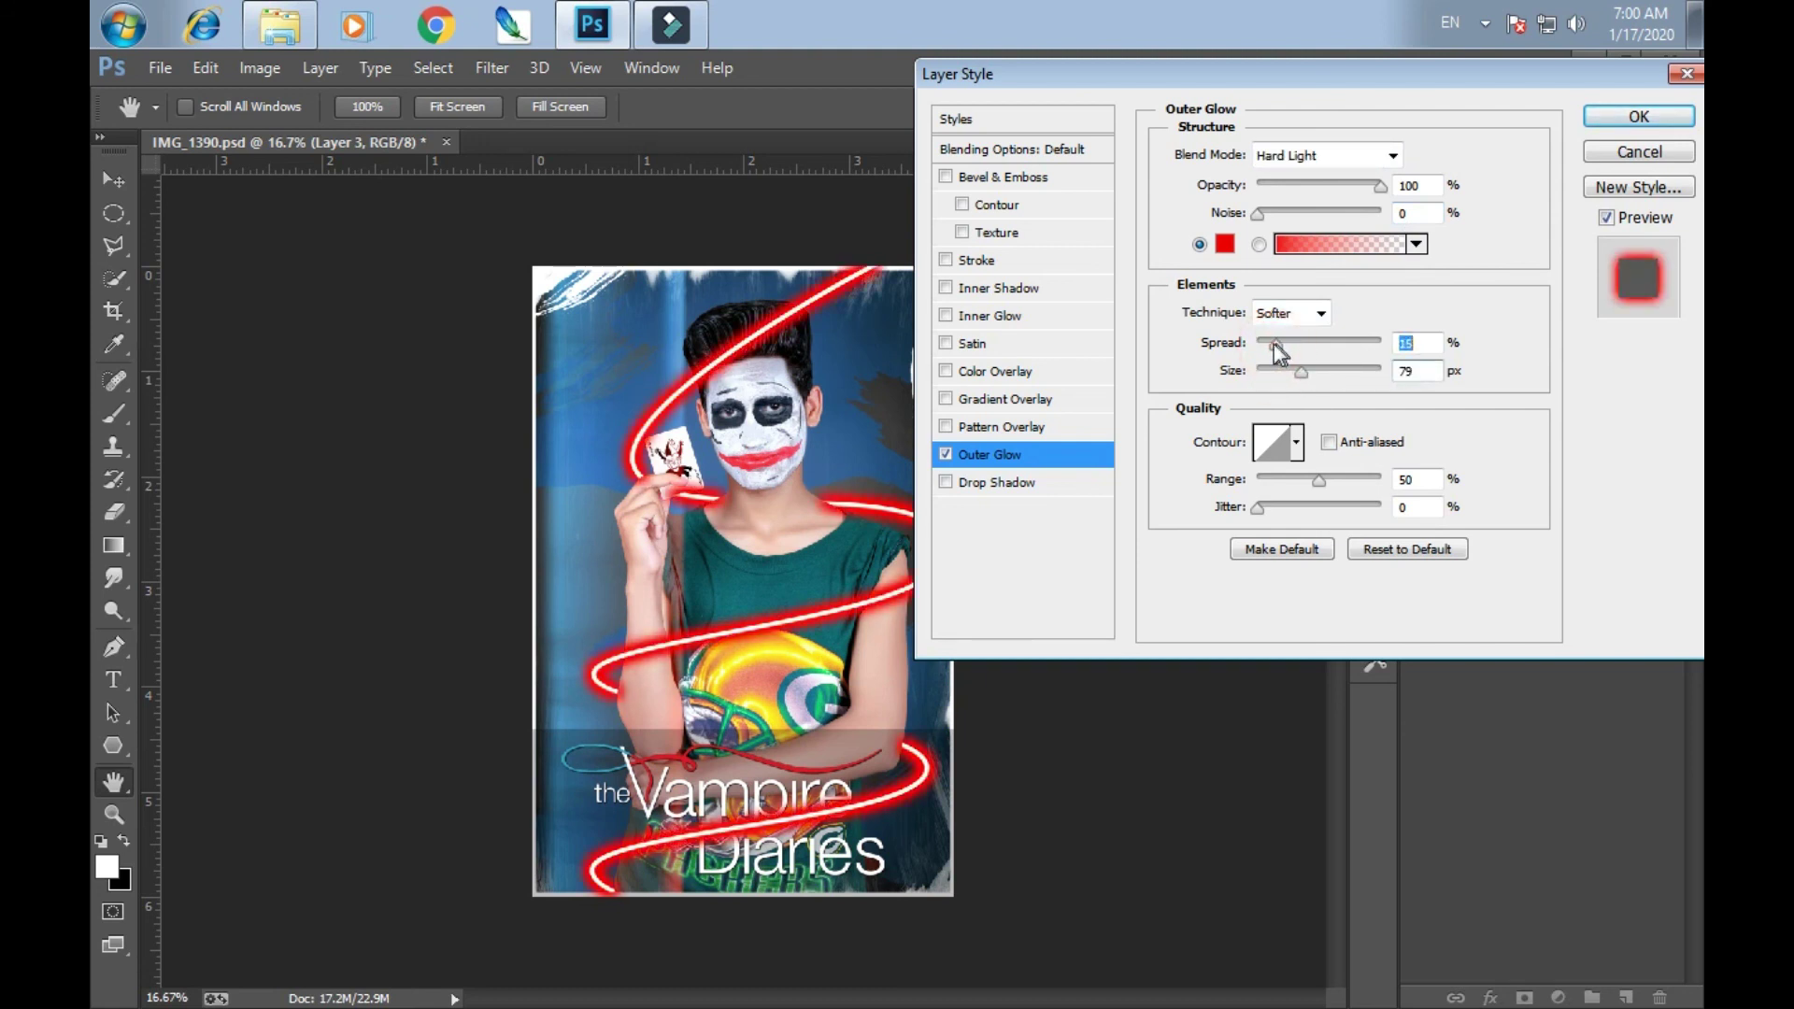
pyautogui.click(1271, 342)
pyautogui.click(1266, 345)
pyautogui.click(1309, 372)
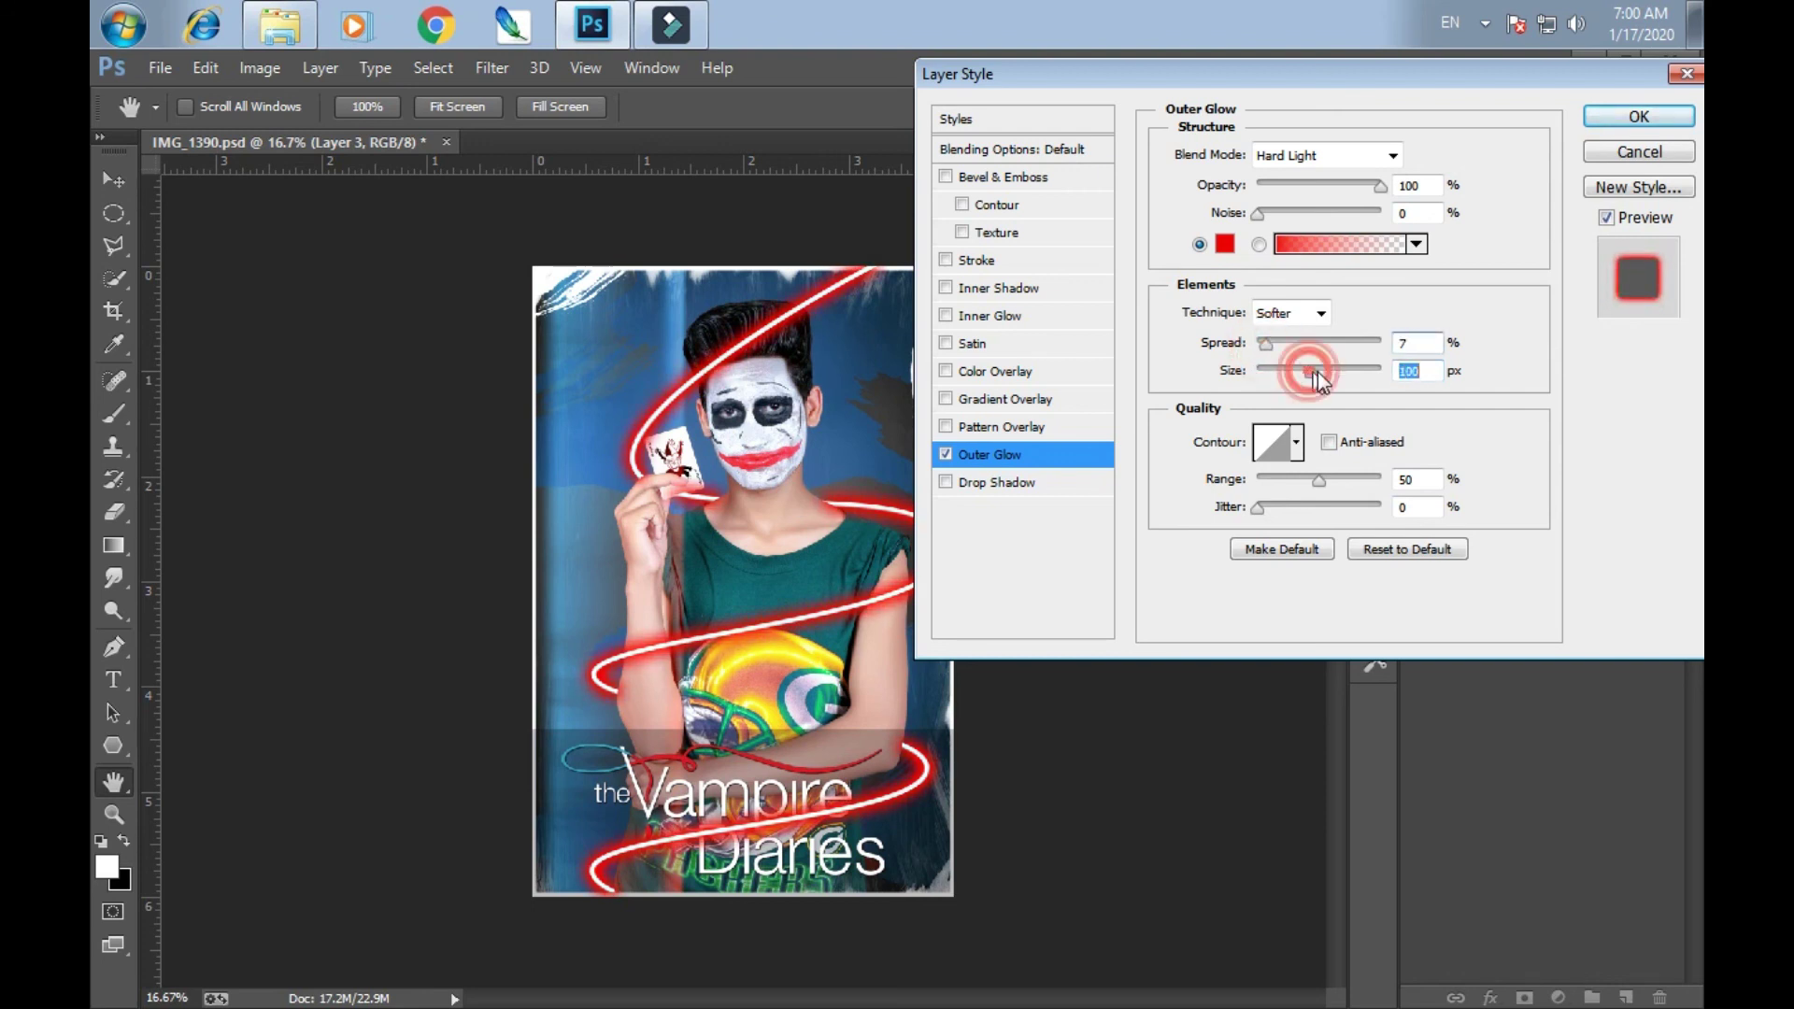
pyautogui.moveTo(1317, 372); pyautogui.dragTo(1336, 372)
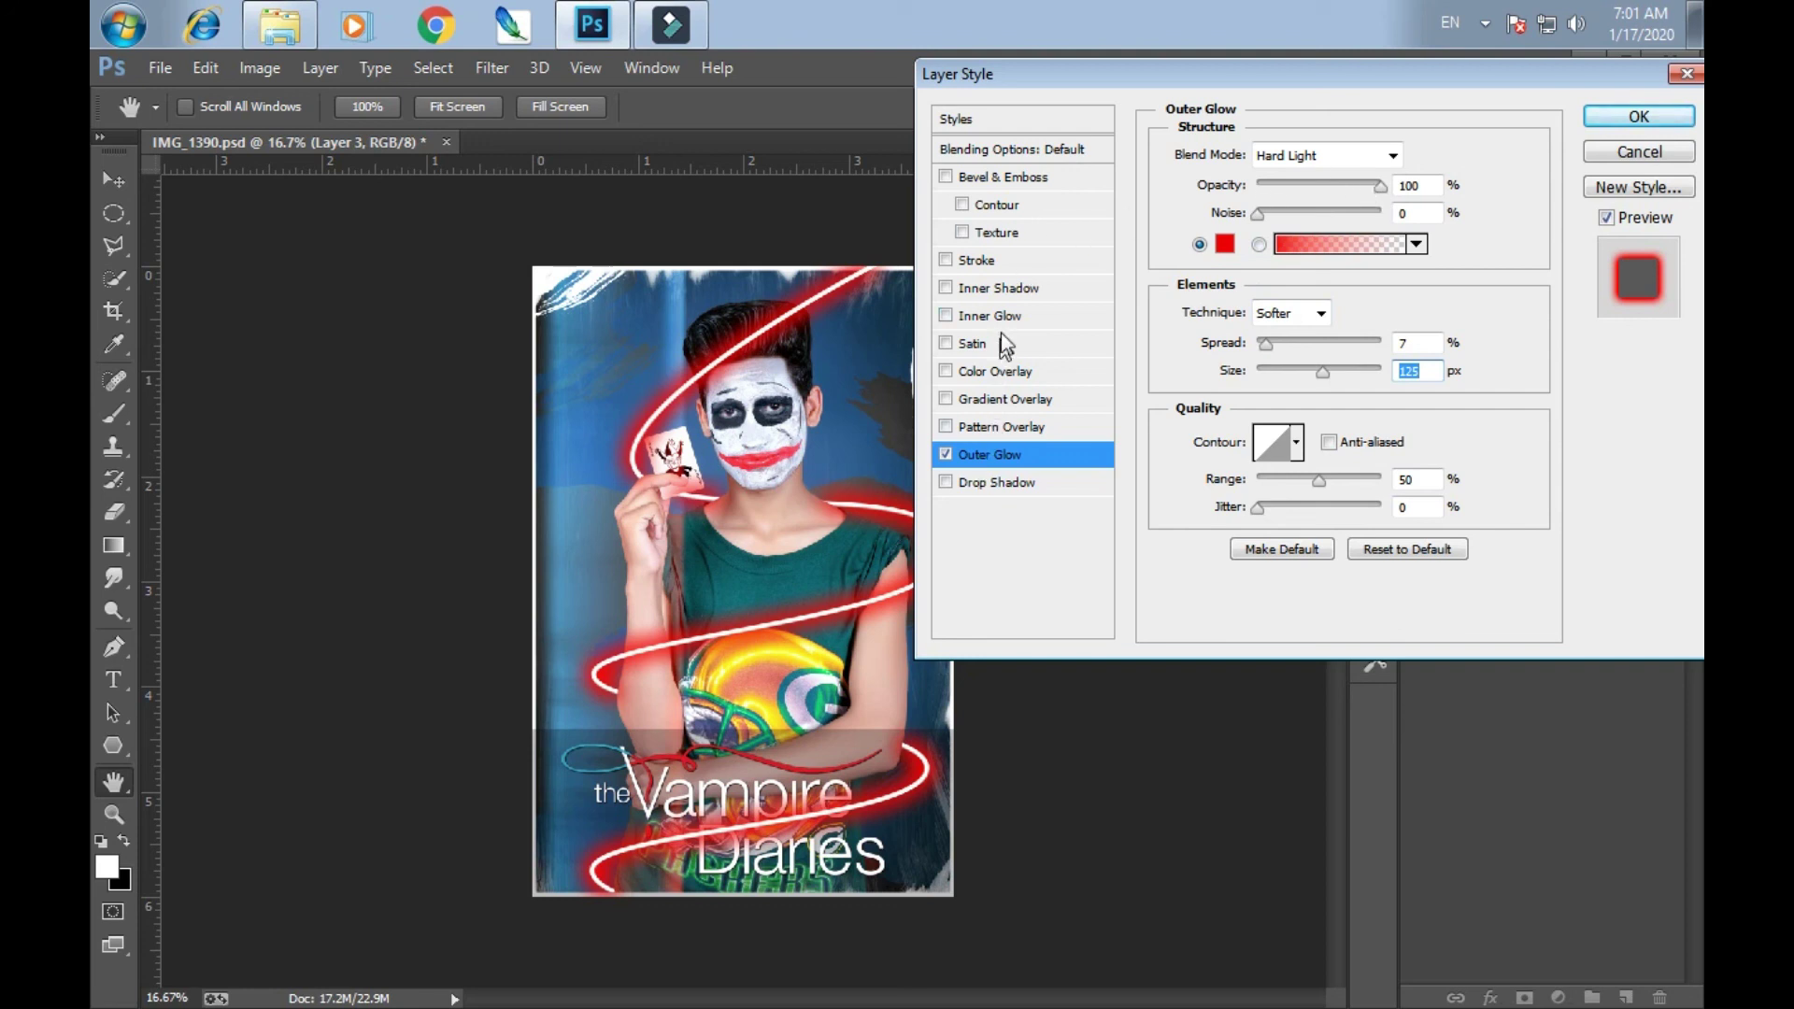
pyautogui.click(1009, 288)
pyautogui.click(1638, 116)
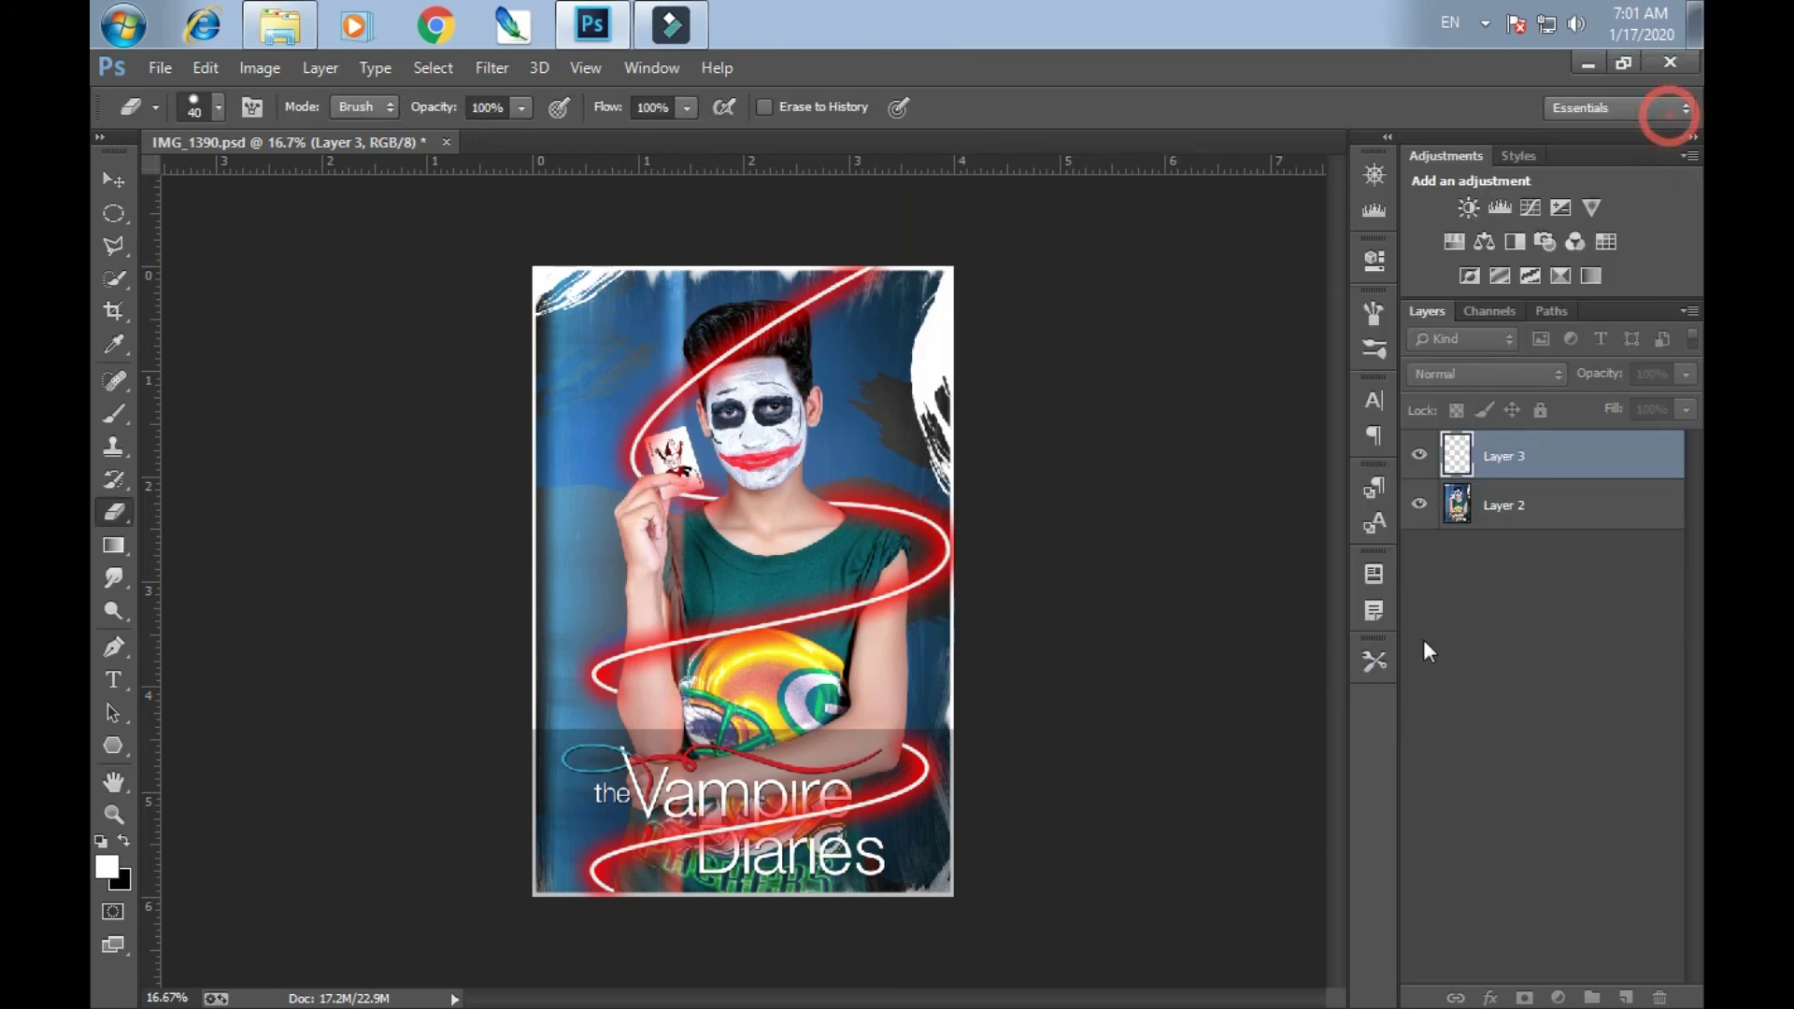